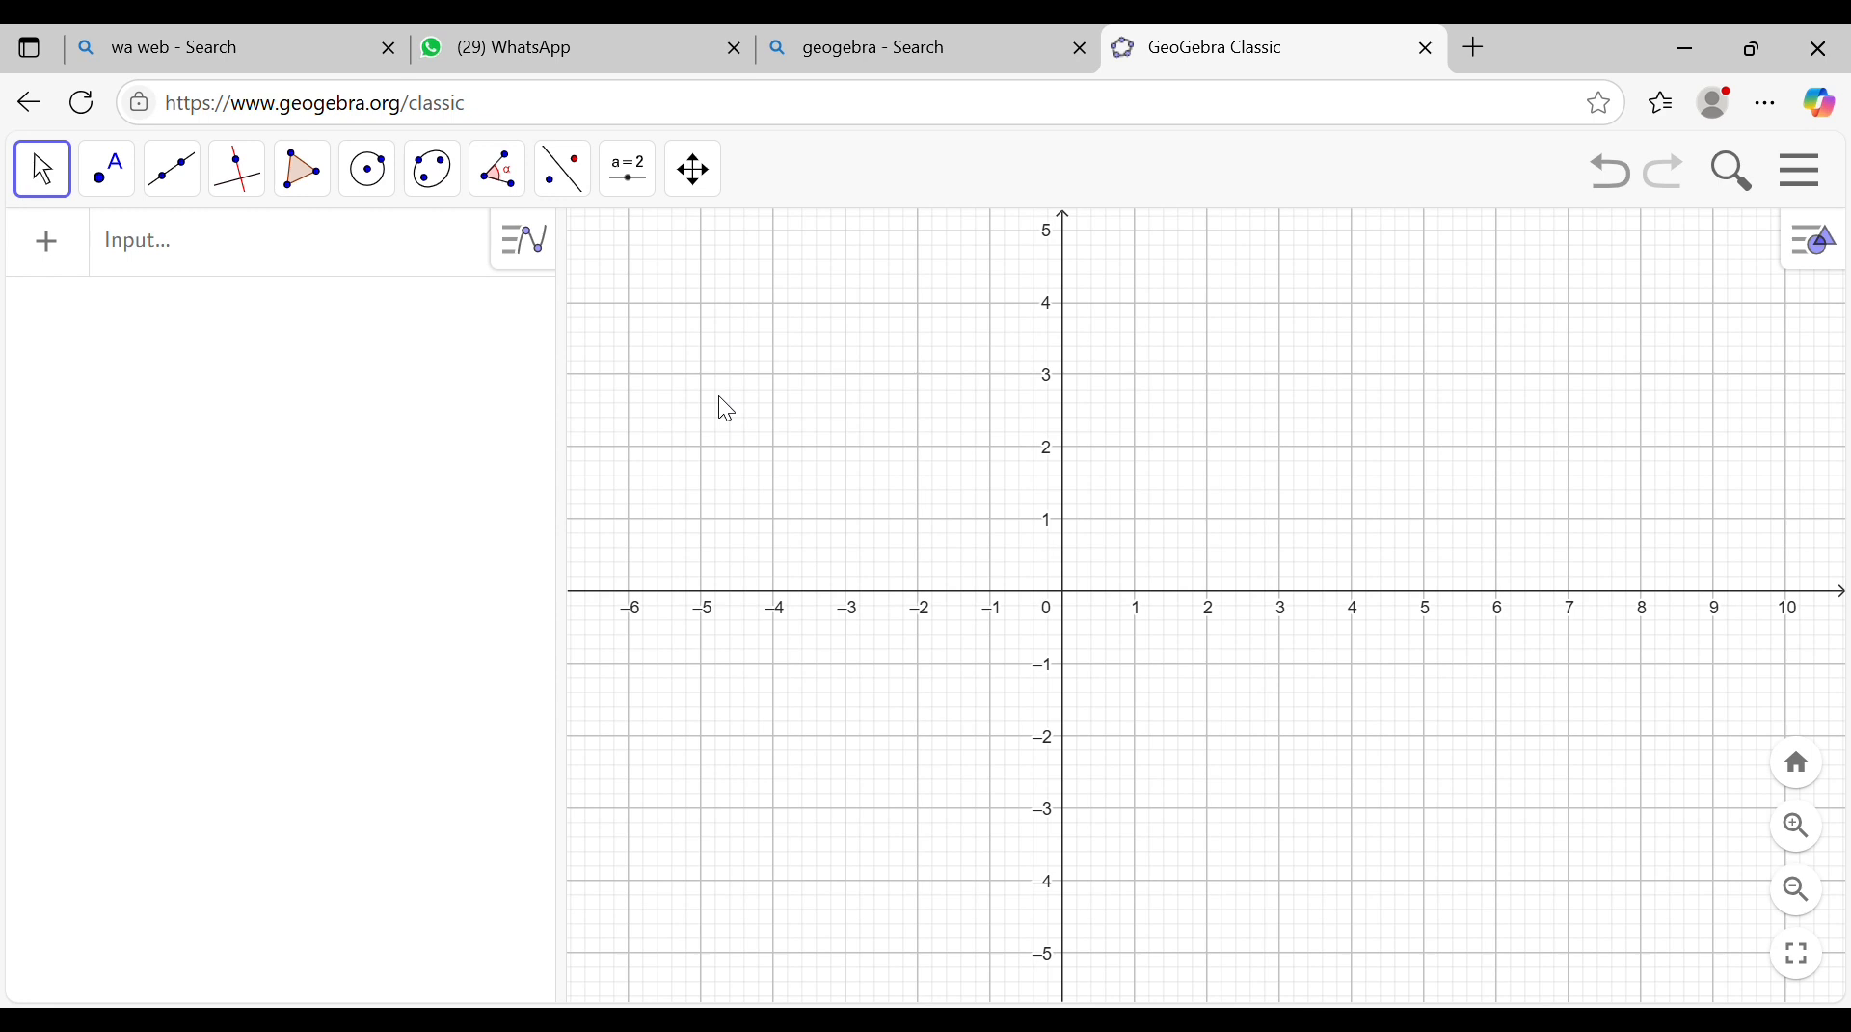
# Step: Create a number slider named r with a minimum of 0 and a maximum of 7
pyautogui.click(640, 187)
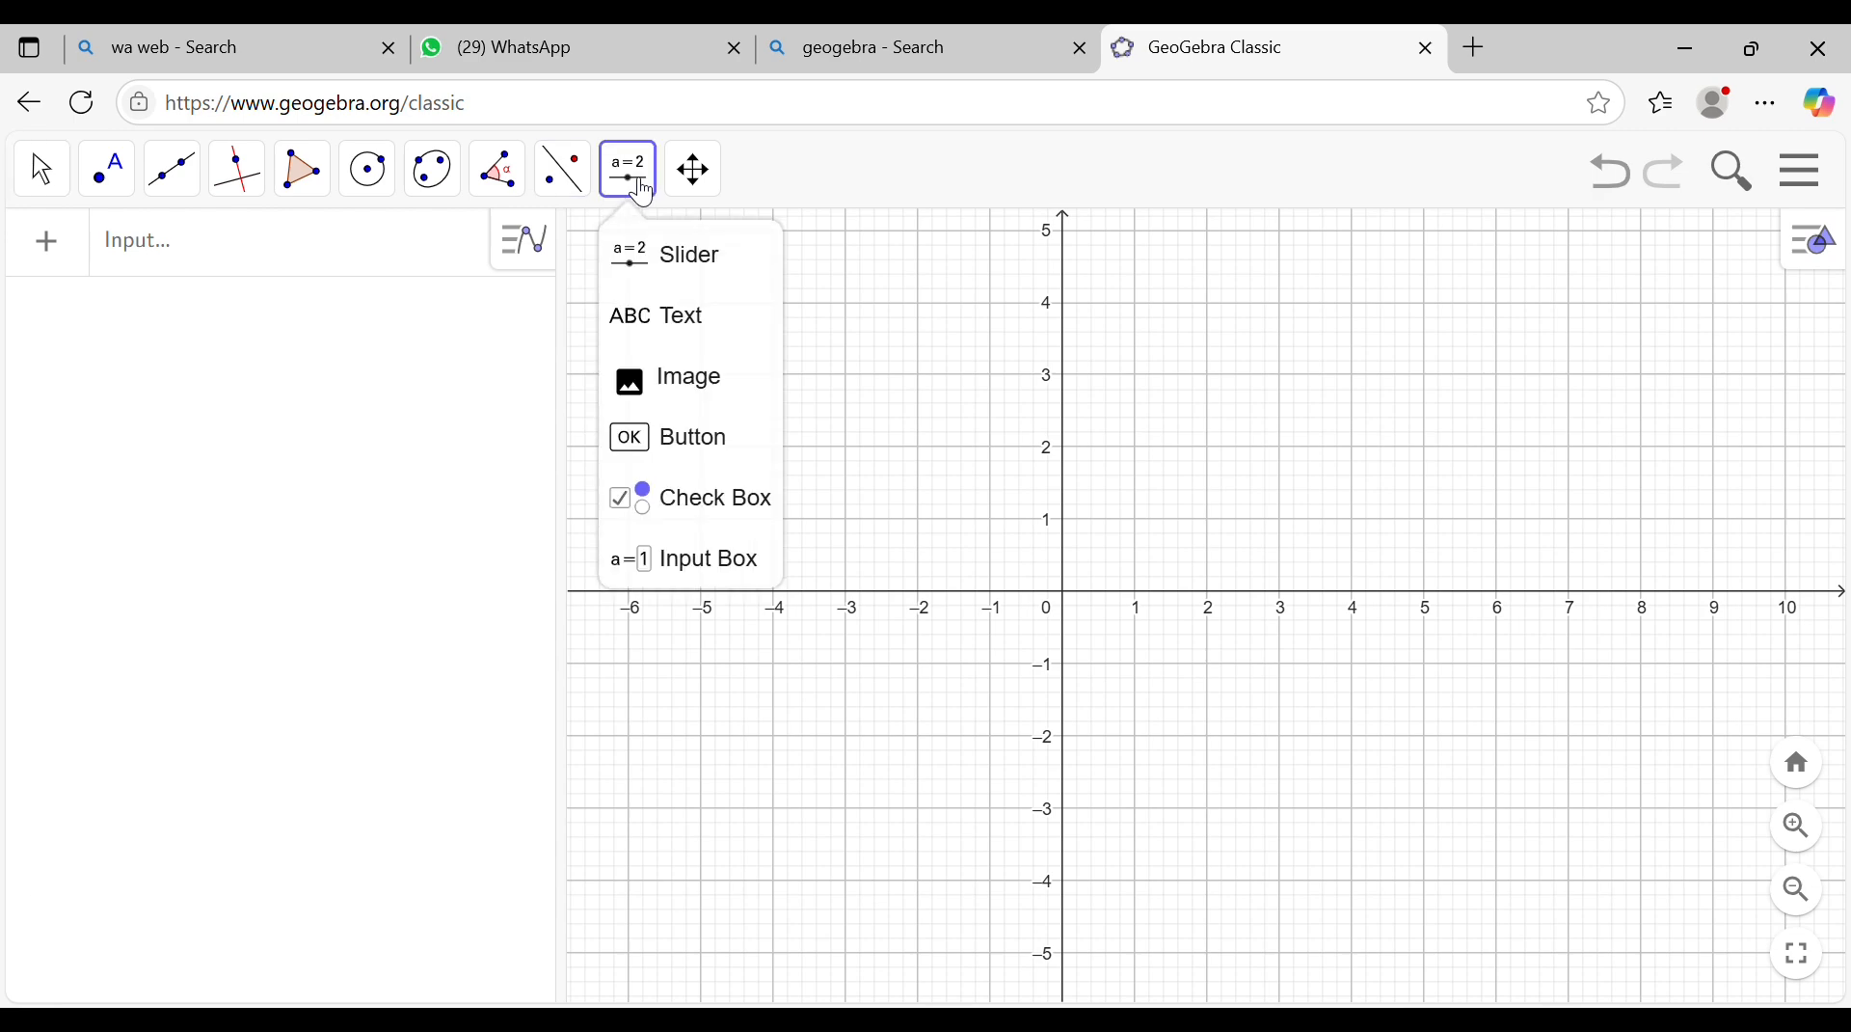
pyautogui.click(709, 257)
pyautogui.click(781, 269)
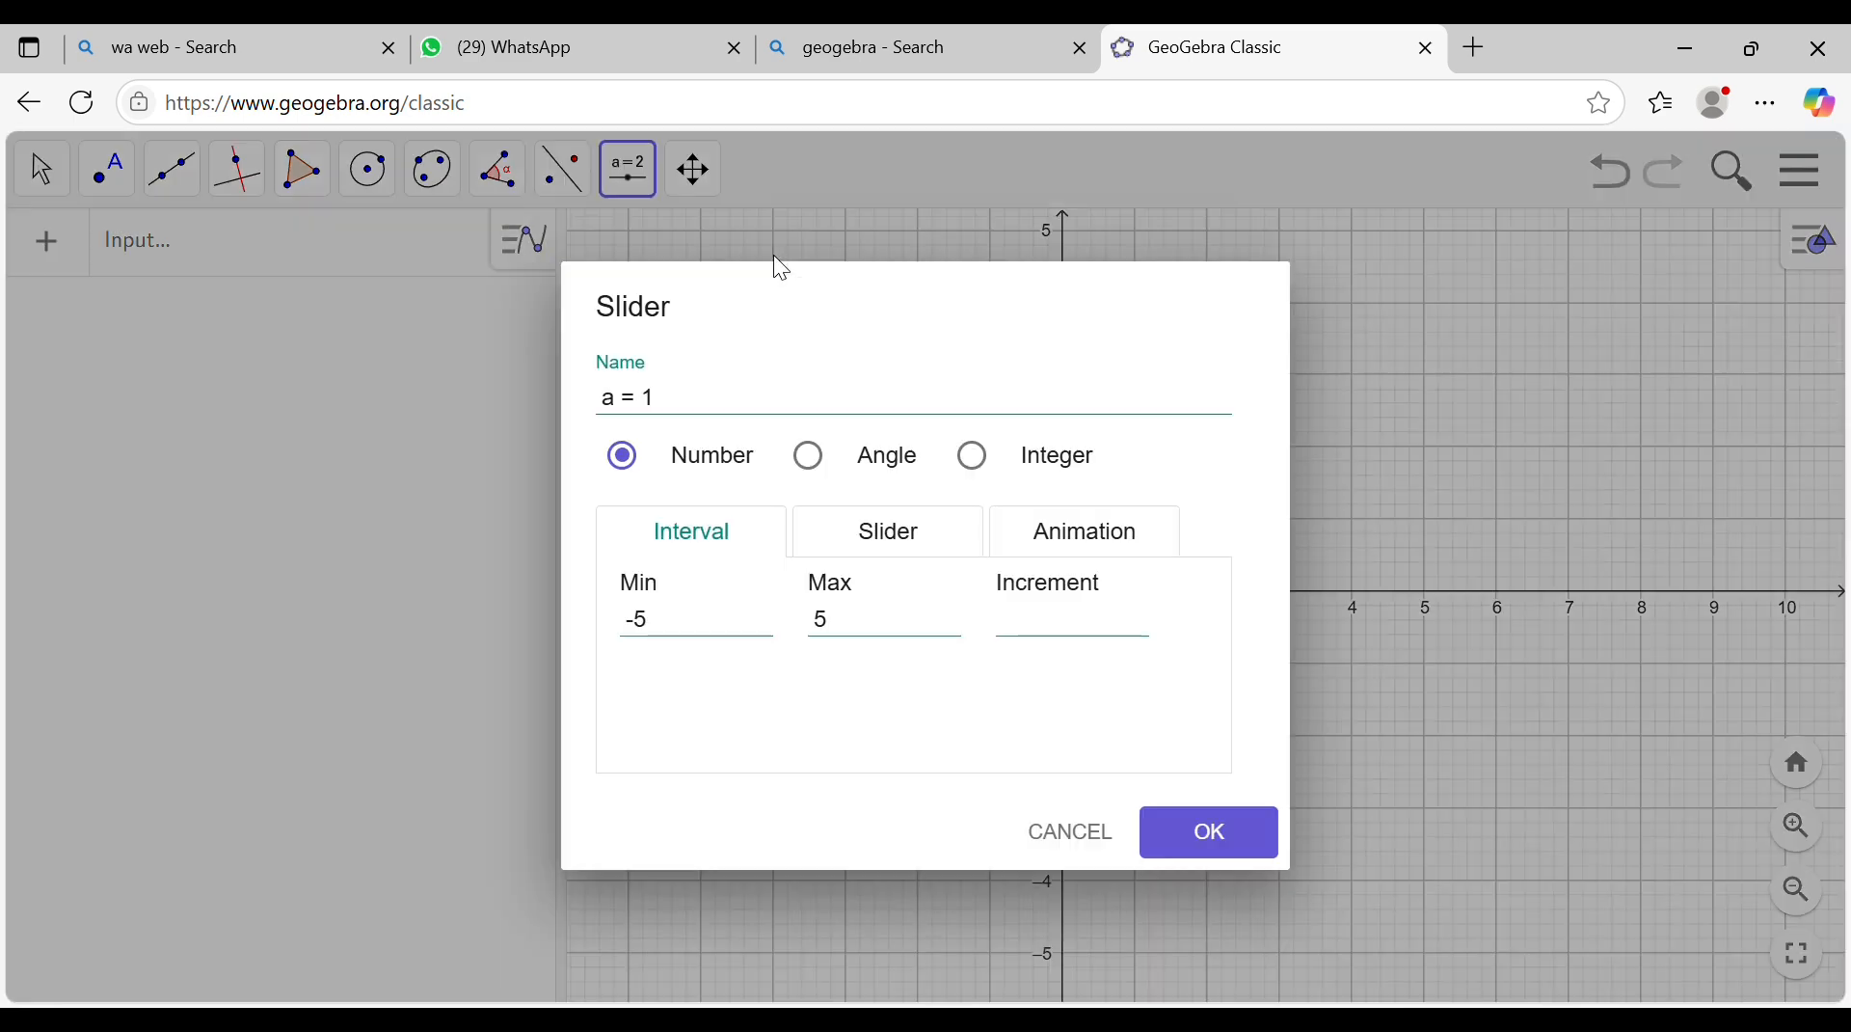
pyautogui.click(701, 407)
pyautogui.press('BackSpace')
pyautogui.press('BackSpace')
pyautogui.press('BackSpace')
pyautogui.press('BackSpace')
pyautogui.press('BackSpace')
pyautogui.write('r')
pyautogui.click(689, 634)
pyautogui.press('BackSpace')
pyautogui.write('0')
pyautogui.click(845, 641)
pyautogui.press('BackSpace')
pyautogui.write('7')
pyautogui.click(1228, 835)
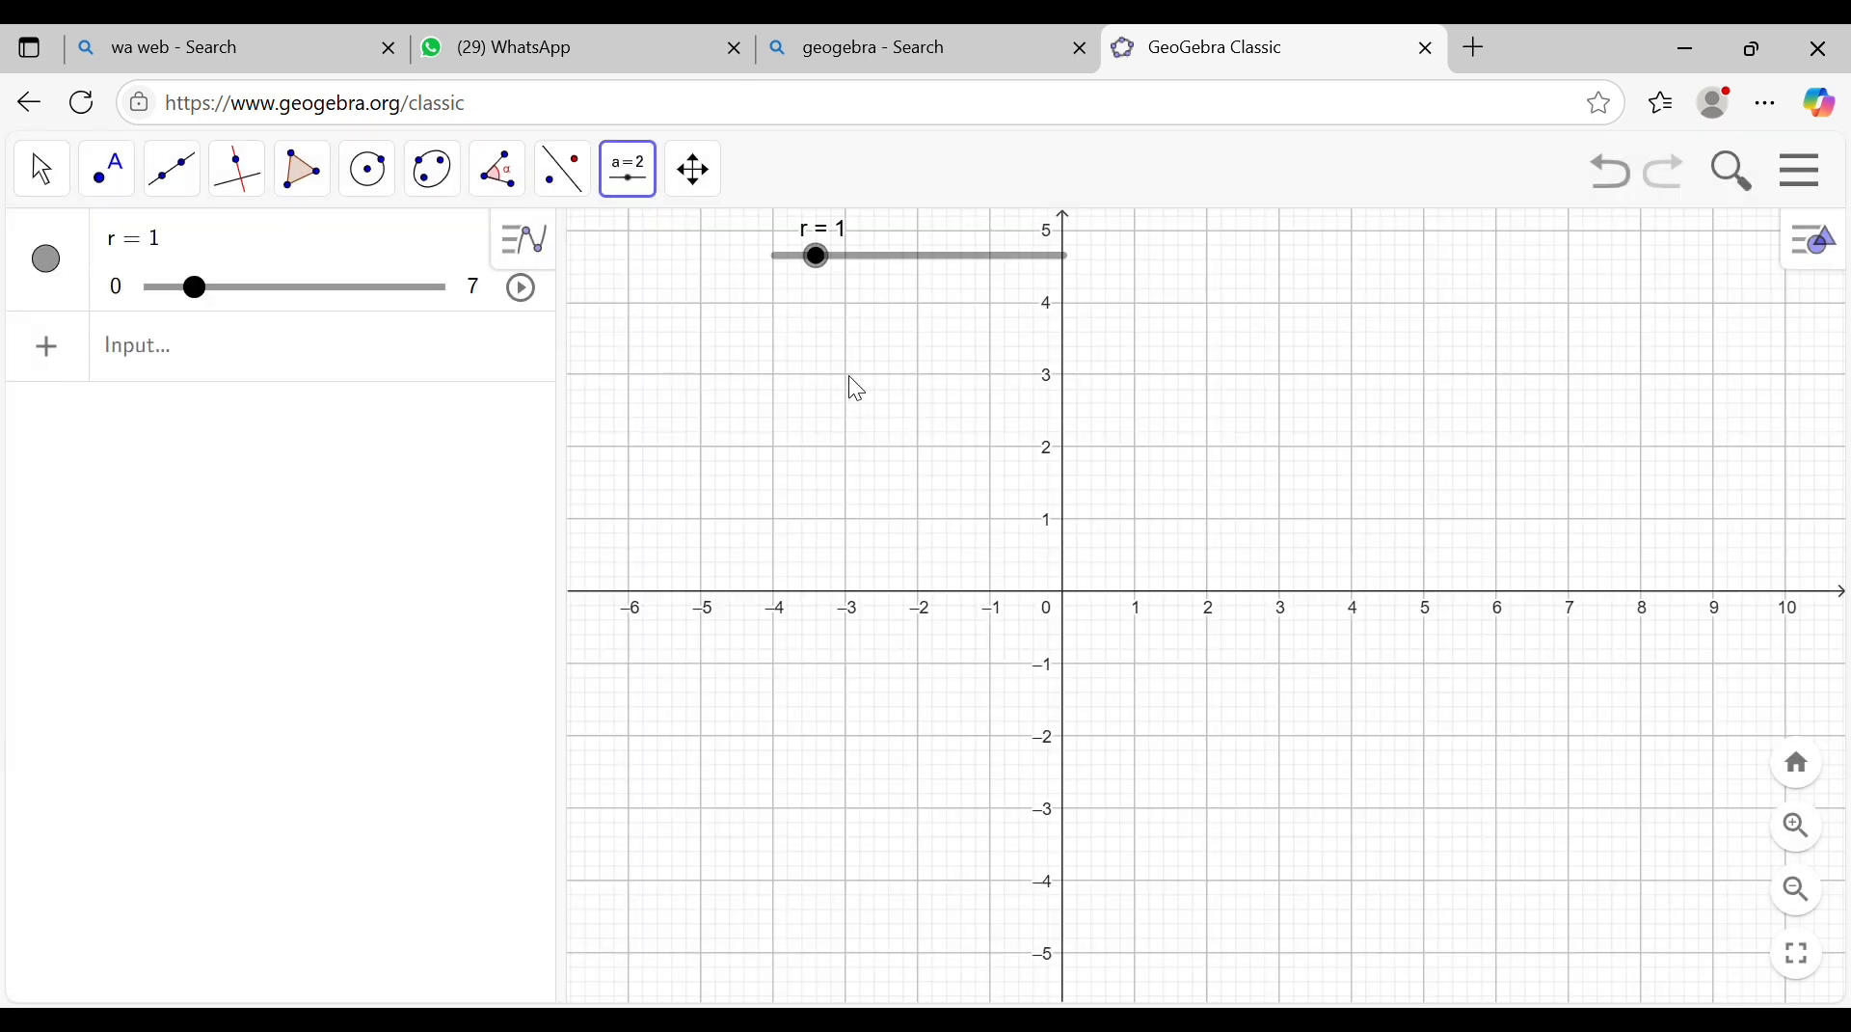
# Step: Create a number slider named h ranging from 0 to 10, and reposition slider r directly above it
pyautogui.click(709, 346)
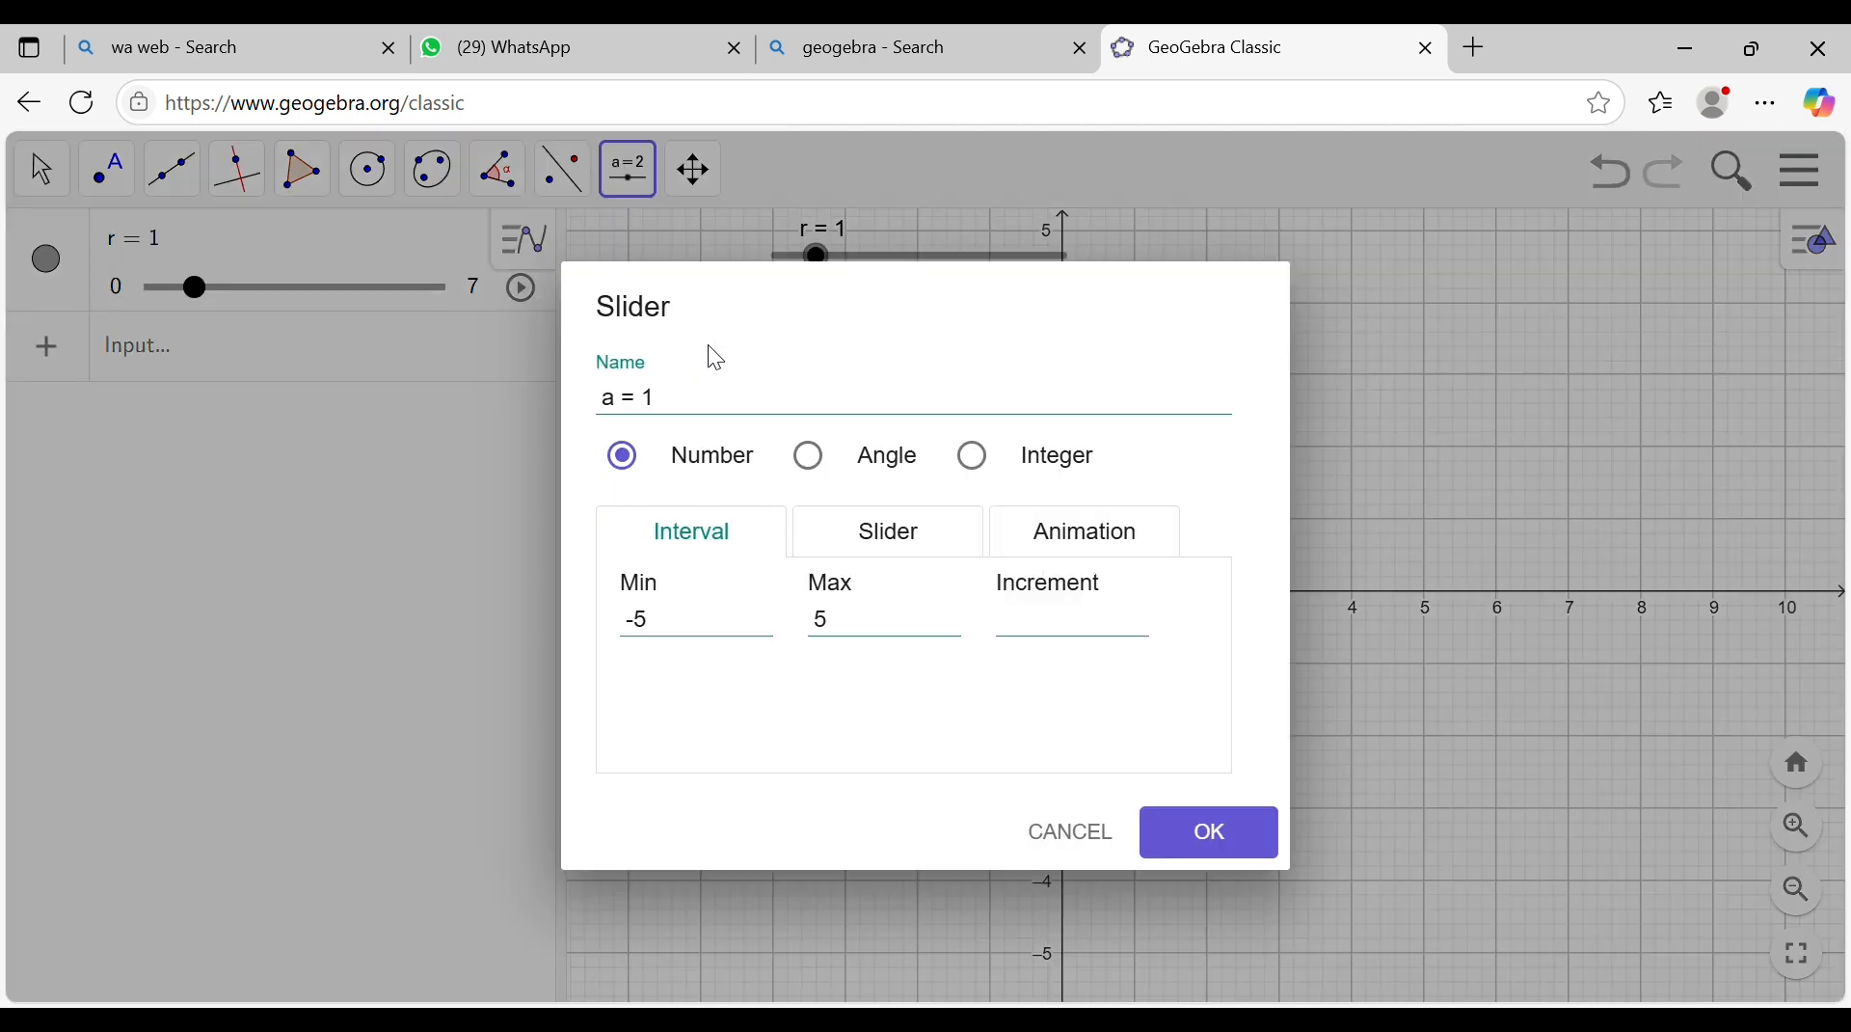
pyautogui.press('BackSpace')
pyautogui.press('BackSpace')
pyautogui.press('BackSpace')
pyautogui.press('BackSpace')
pyautogui.press('BackSpace')
pyautogui.write('h')
pyautogui.click(692, 636)
pyautogui.press('BackSpace')
pyautogui.press('BackSpace')
pyautogui.write('0')
pyautogui.click(858, 634)
pyautogui.press('BackSpace')
pyautogui.write('10')
pyautogui.click(1223, 837)
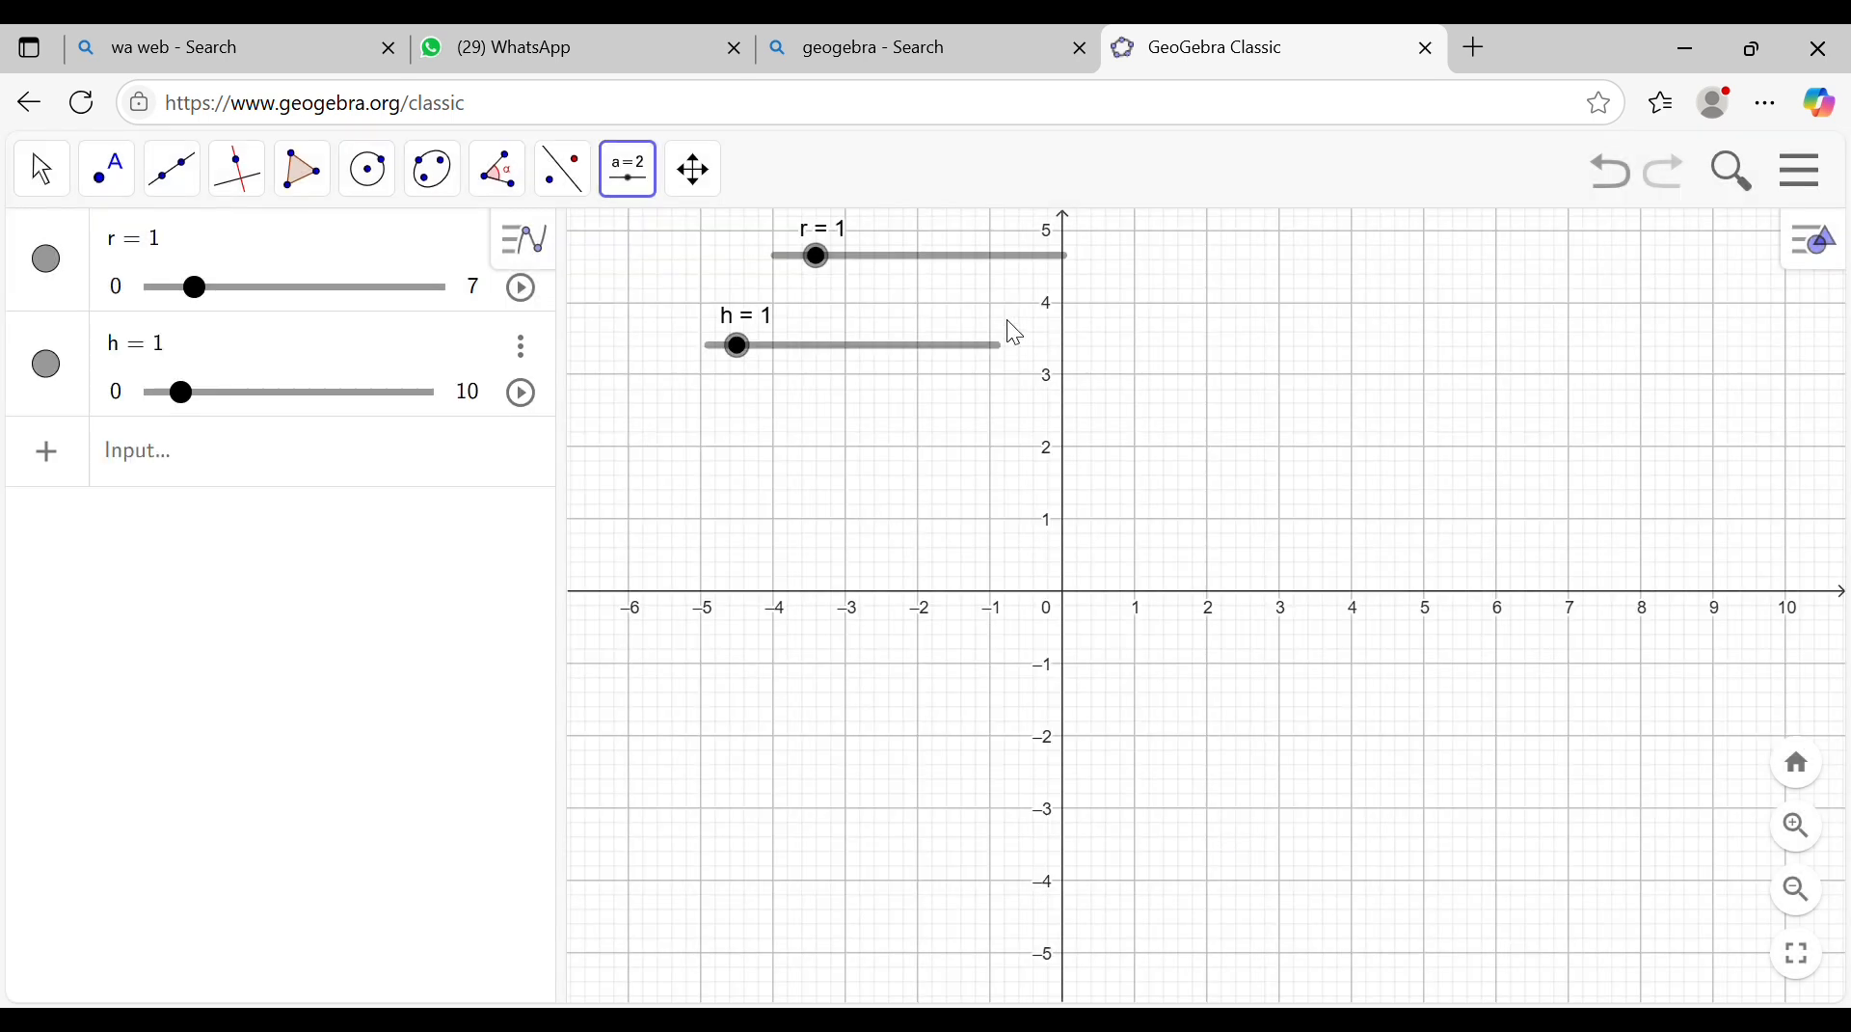
pyautogui.moveTo(950, 254); pyautogui.dragTo(871, 270)
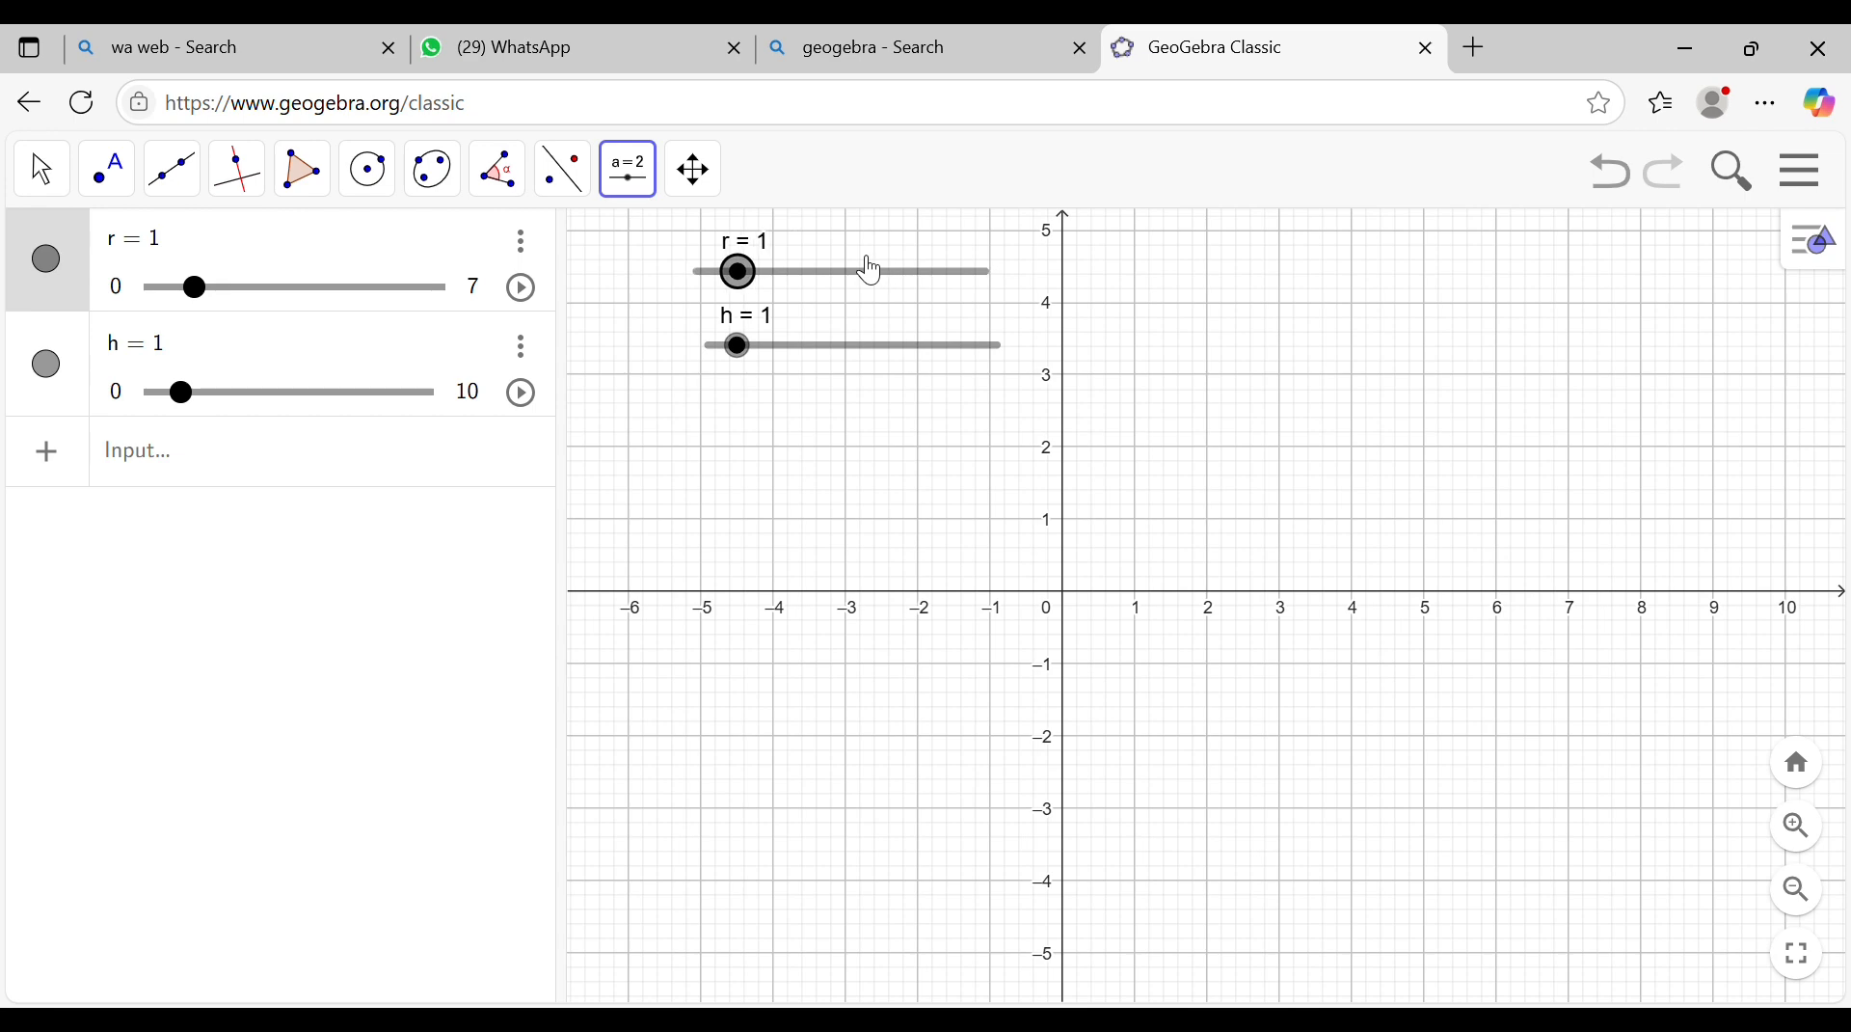
# Step: Define point A at the origin, A(0,0)
pyautogui.click(336, 457)
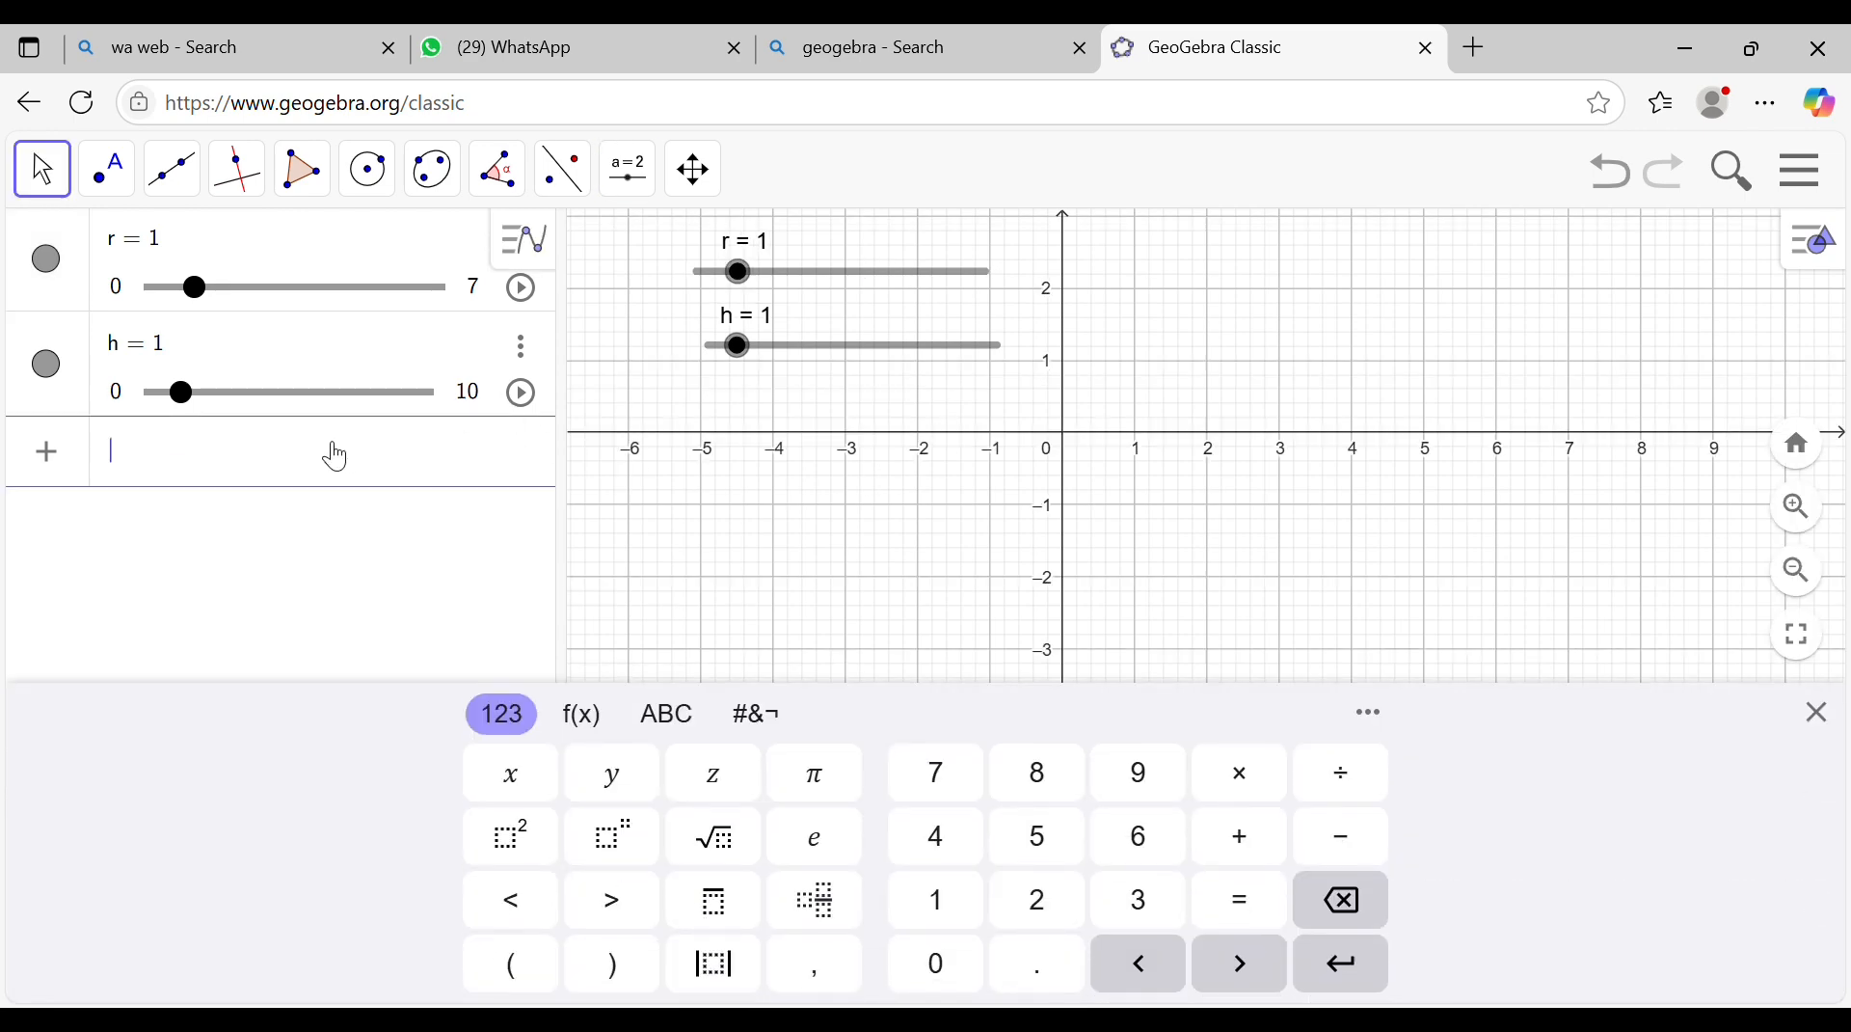
pyautogui.write('A)0,0')
pyautogui.press('BackSpace')
pyautogui.press('BackSpace')
pyautogui.press('BackSpace')
pyautogui.press('BackSpace')
pyautogui.press('BackSpace')
pyautogui.press('BackSpace')
pyautogui.write('a')
pyautogui.press('BackSpace')
pyautogui.write('A(0,0')
pyautogui.press('Return')
# Step: Define points B(0,0,h) and C(r,0,0) from the slider values
pyautogui.write('B')
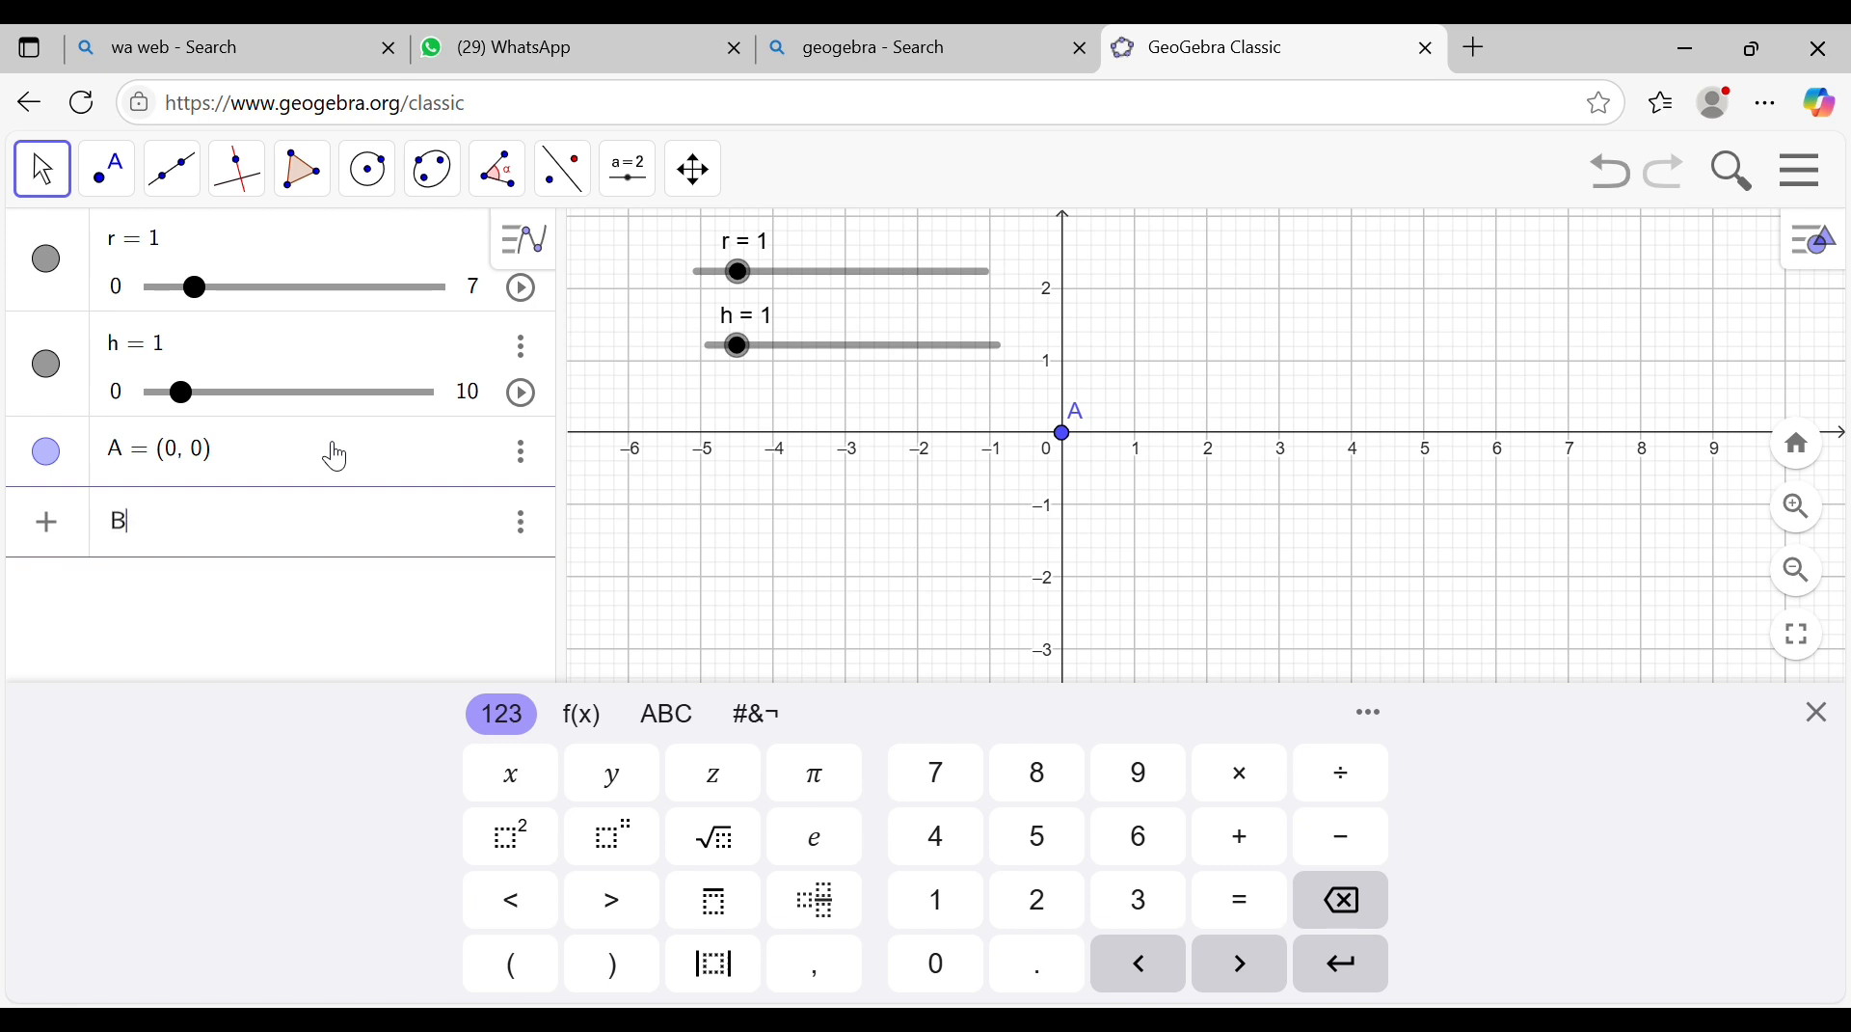
pyautogui.write('9')
pyautogui.press('BackSpace')
pyautogui.write('(0,0,h')
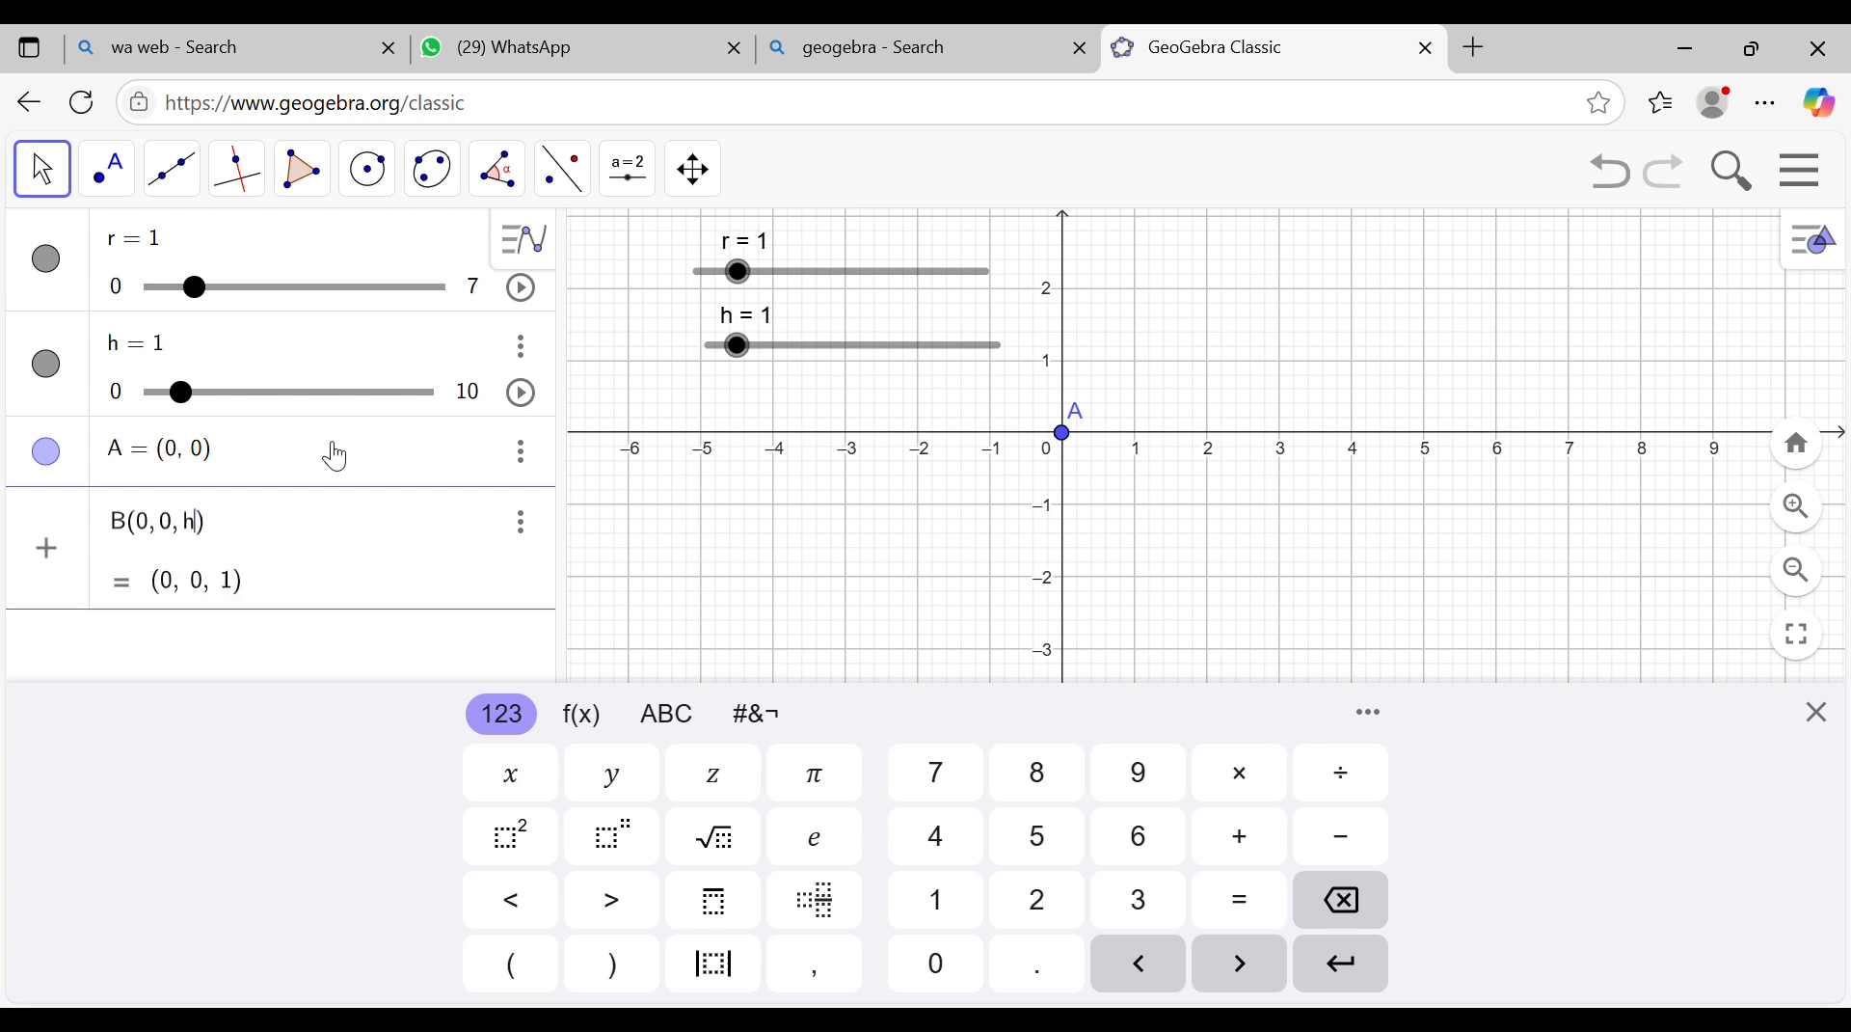
pyautogui.press('Return')
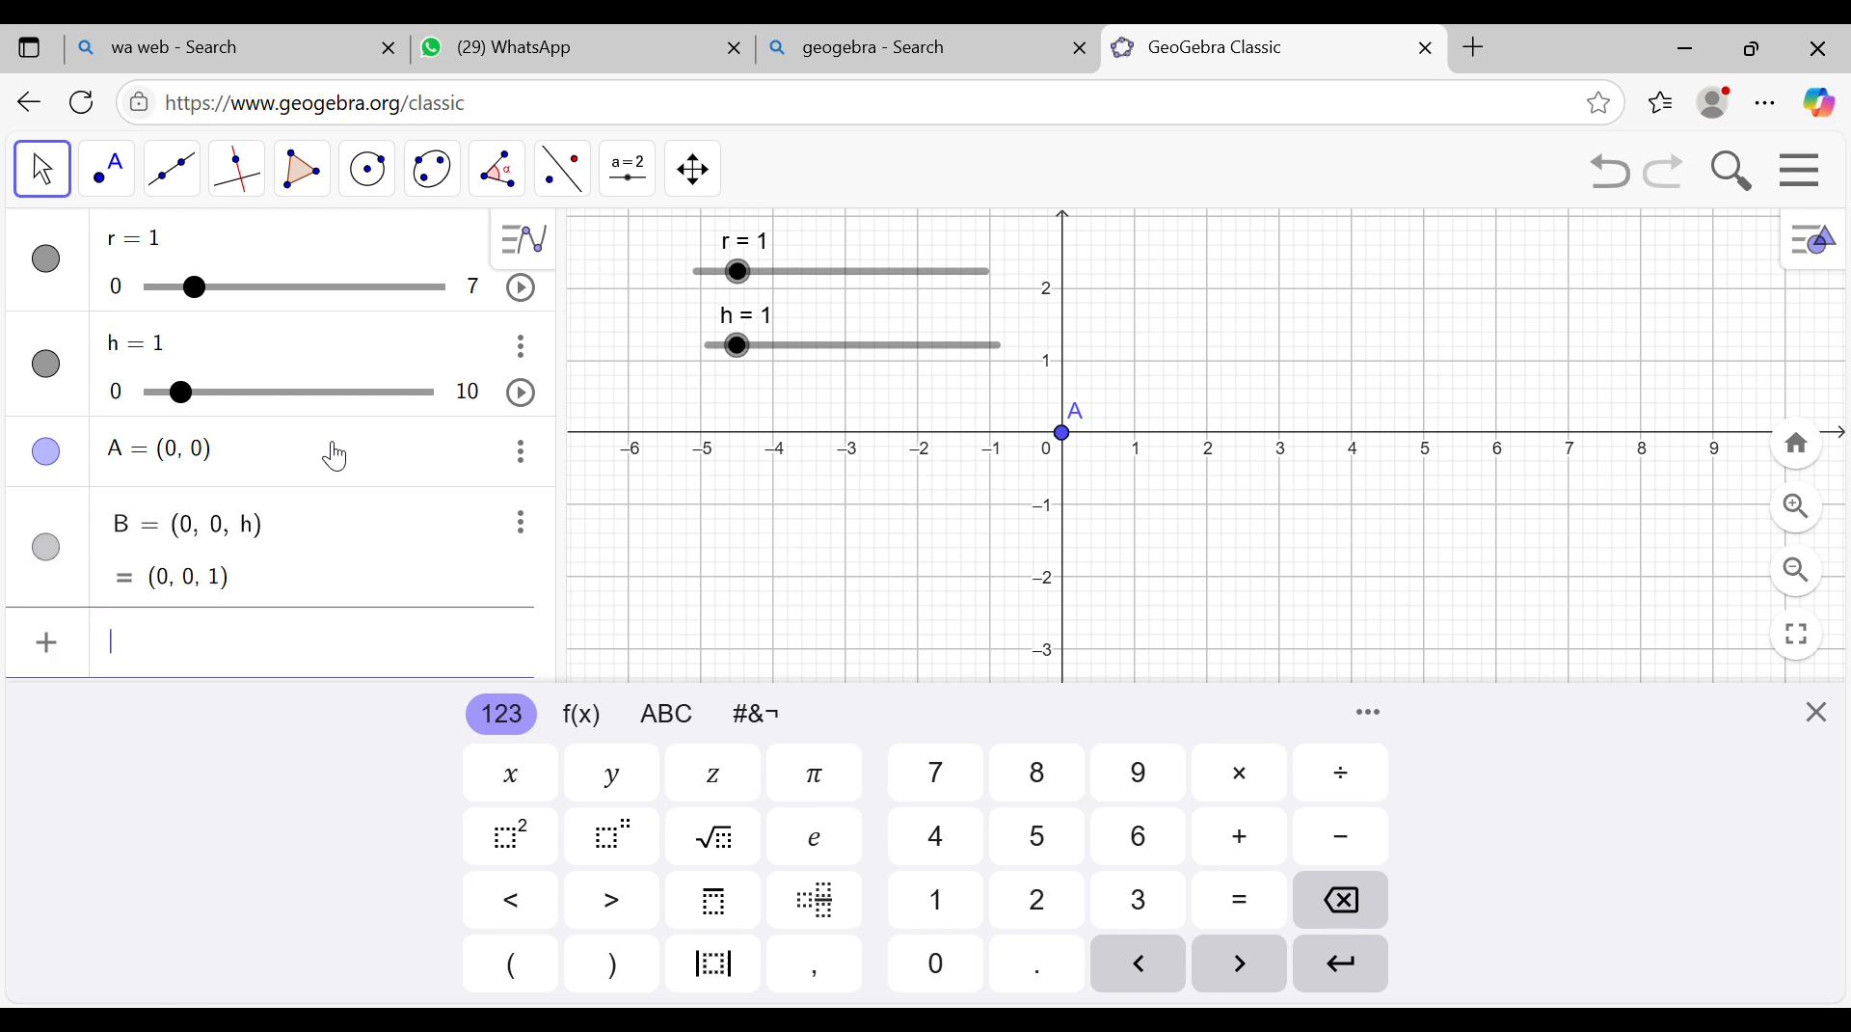
pyautogui.write('C(r,0,0')
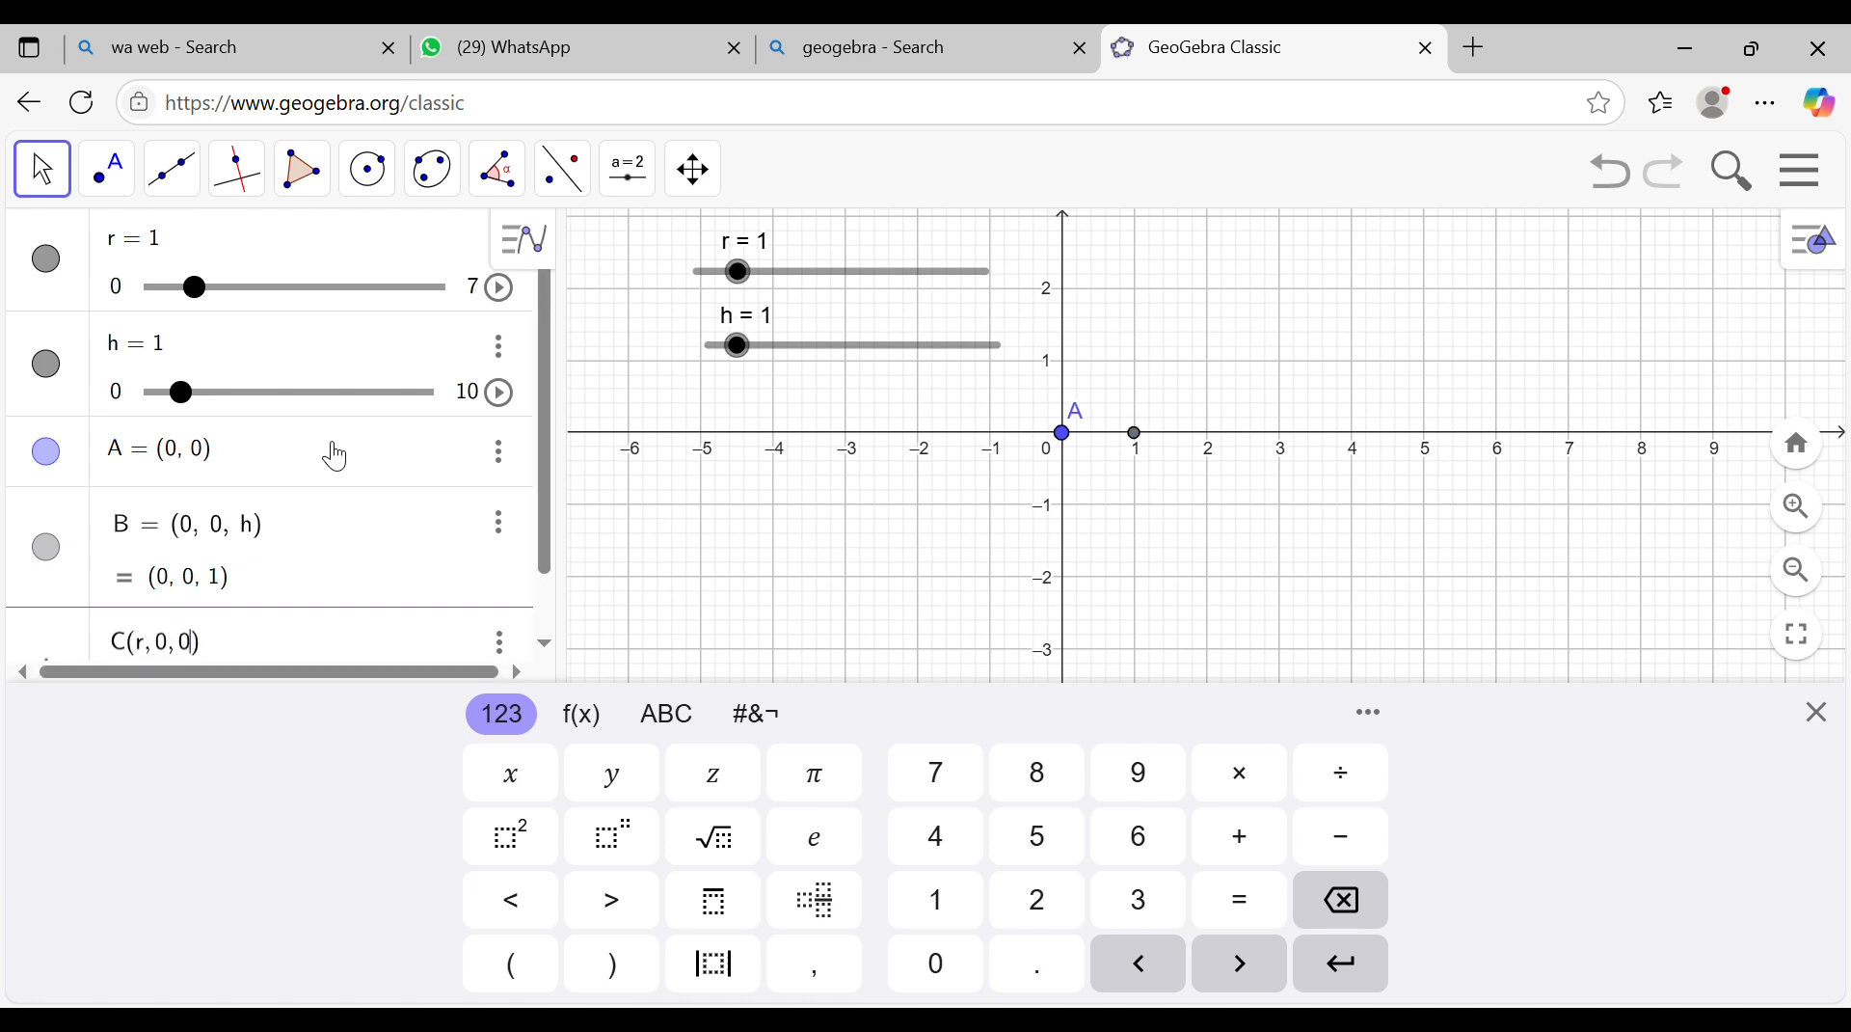
pyautogui.press('Return')
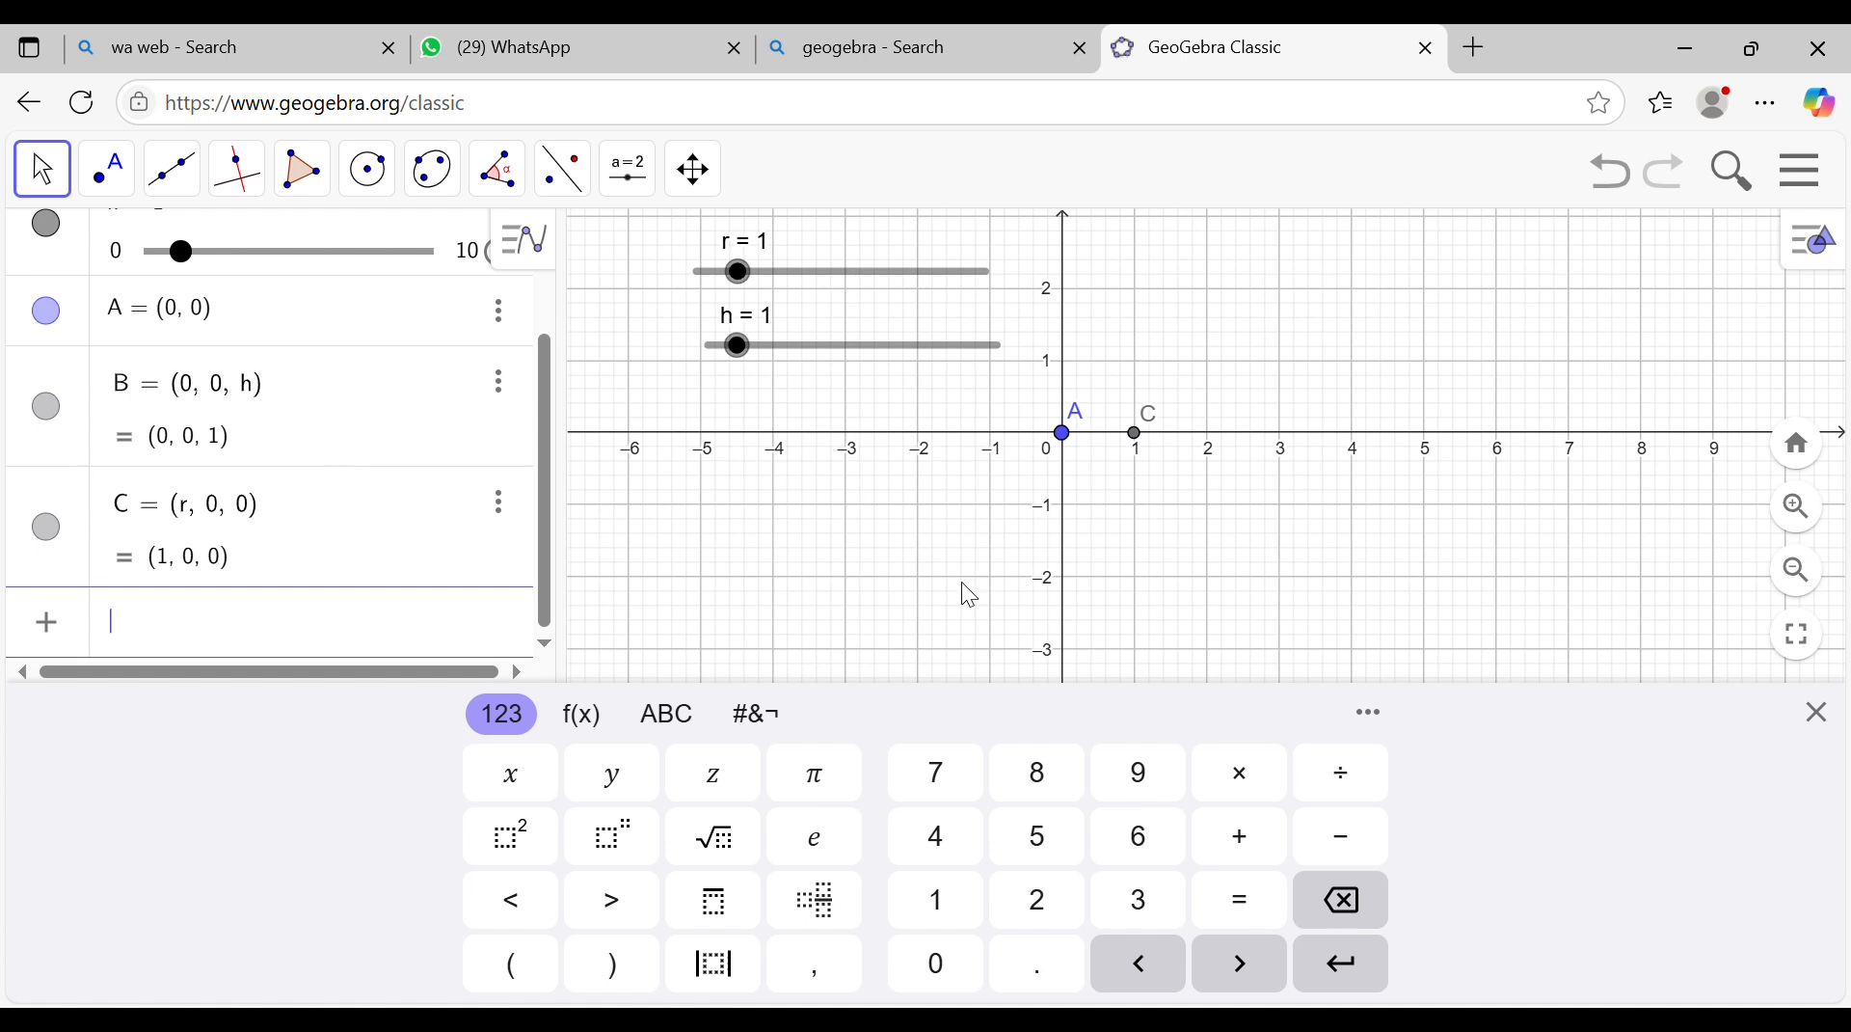
pyautogui.click(1818, 713)
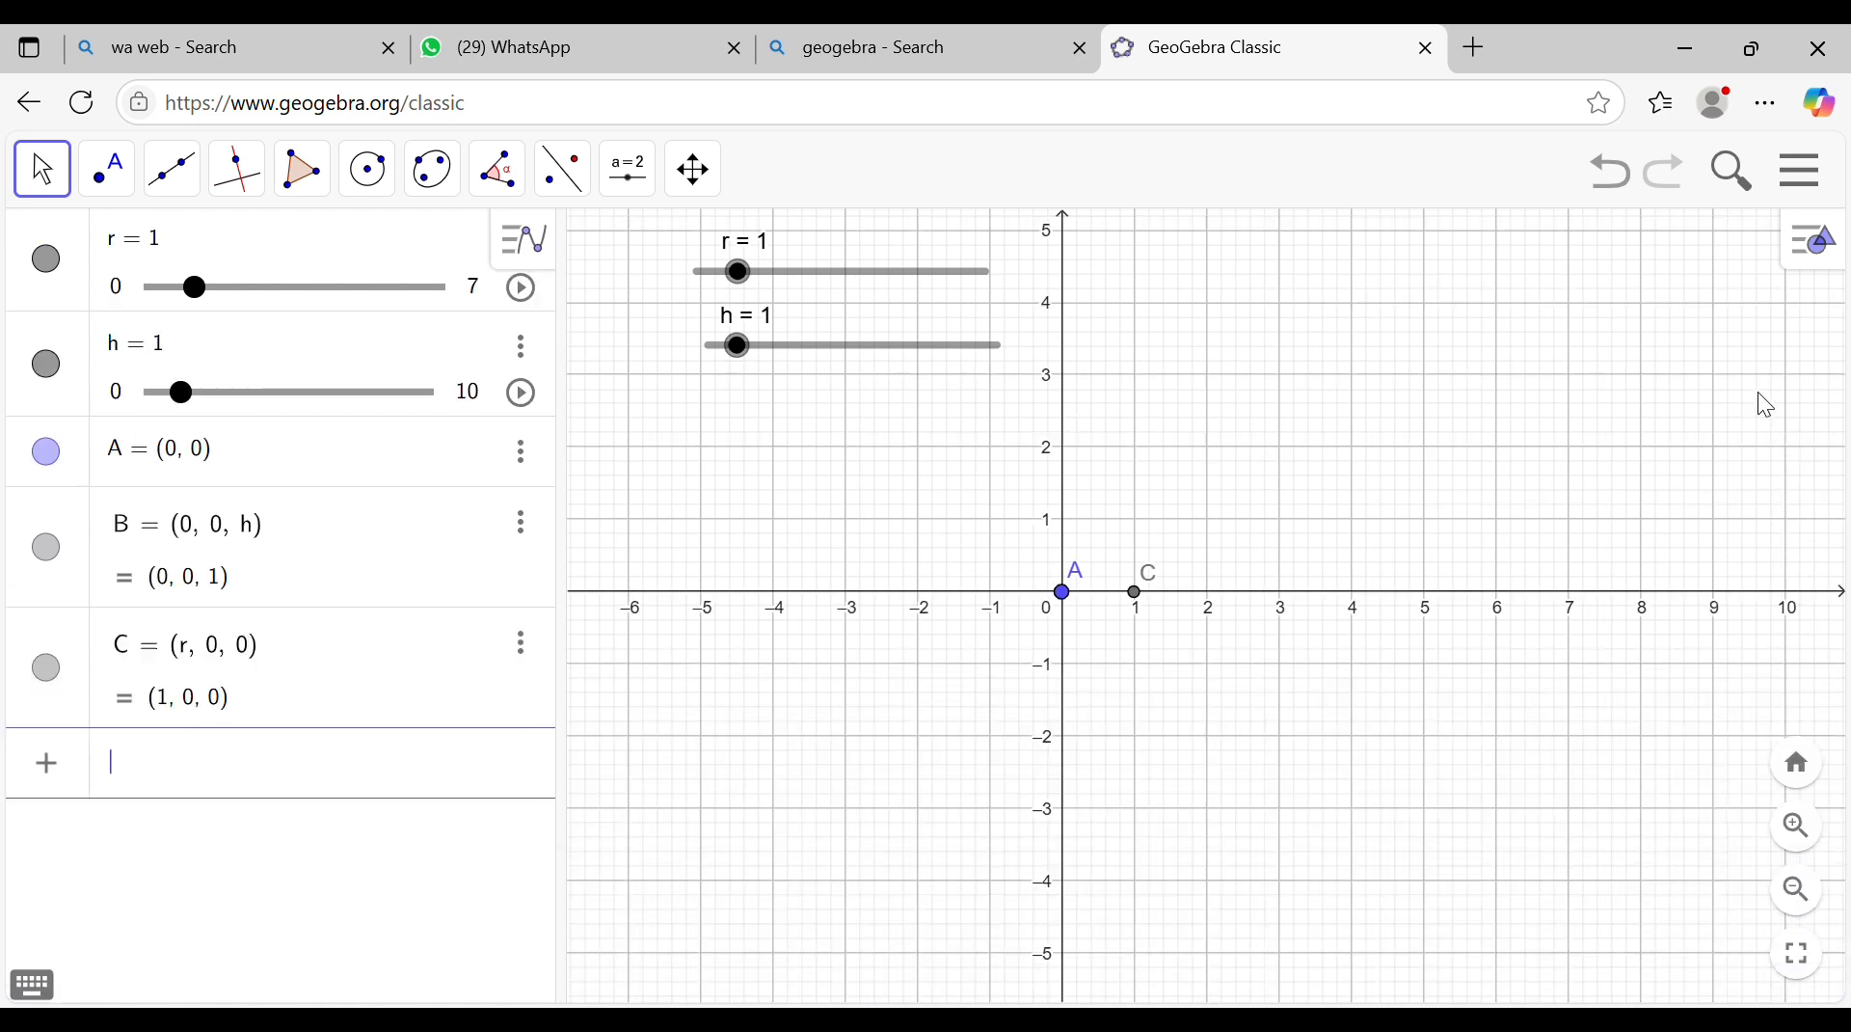
# Step: Add a 3D Graphics view alongside the 2D graphics view
pyautogui.click(1810, 247)
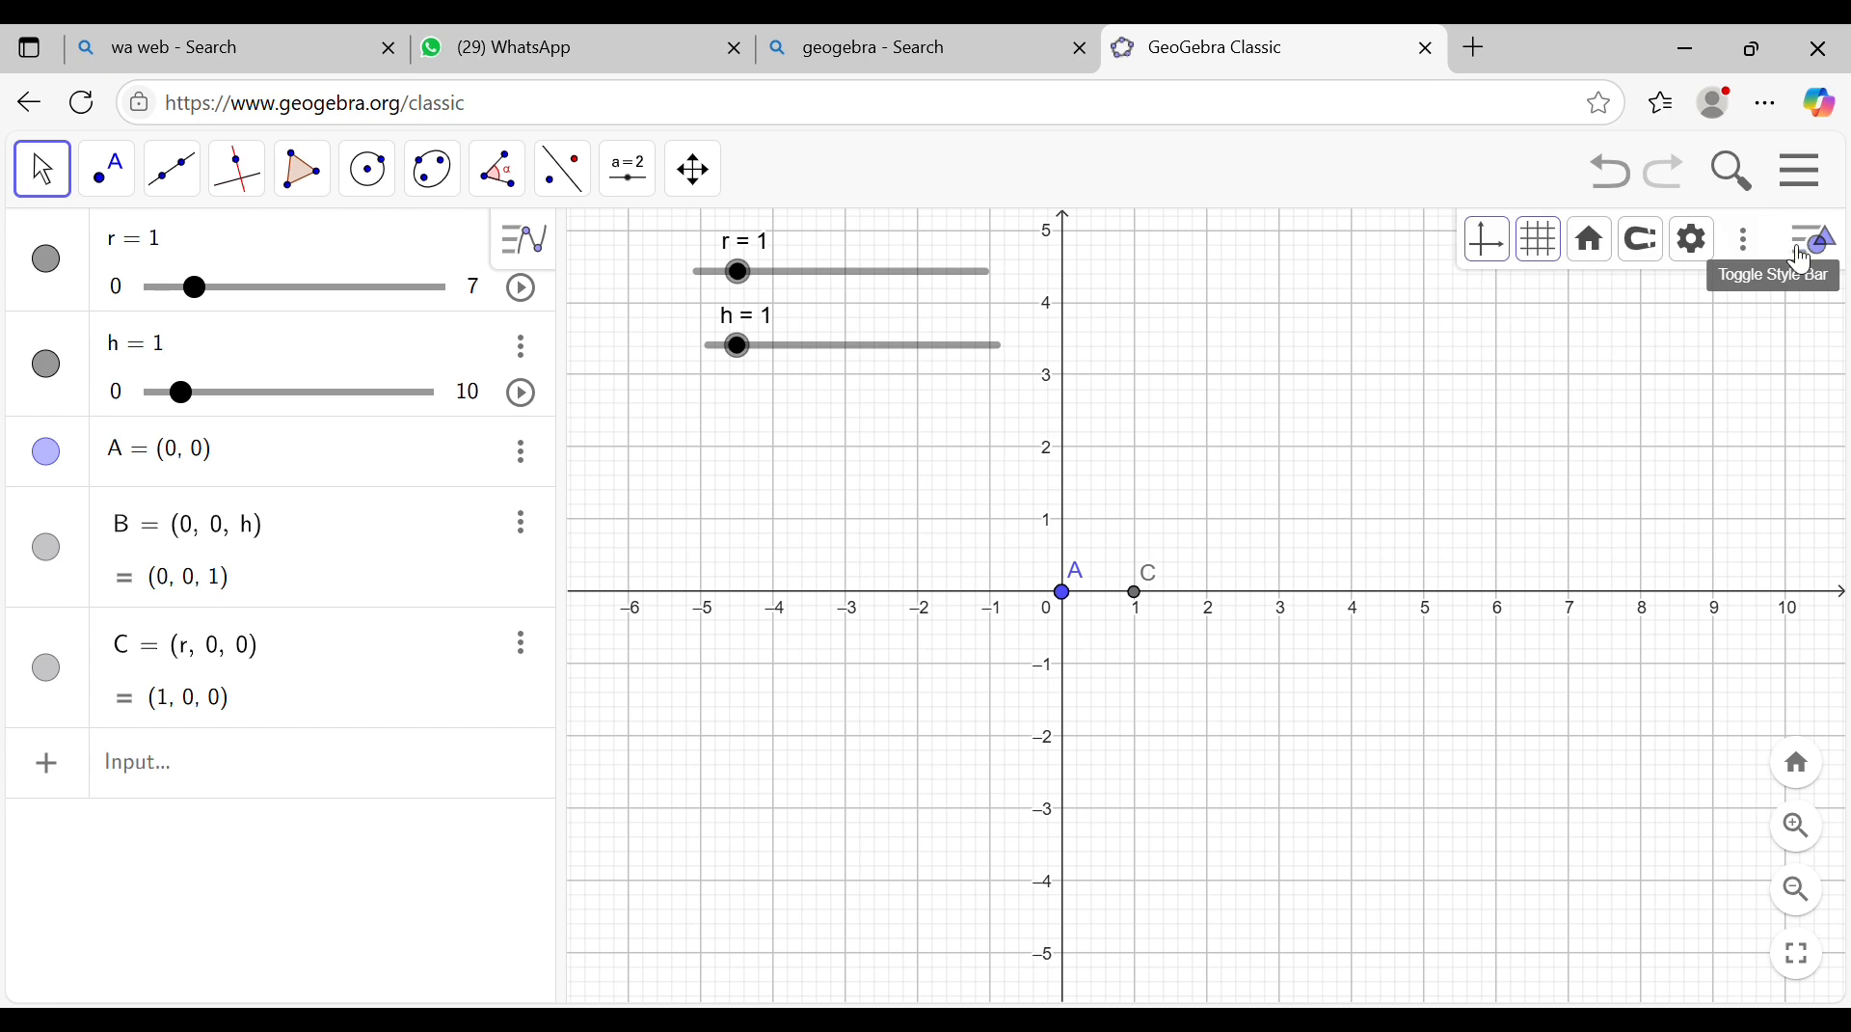
pyautogui.click(1744, 239)
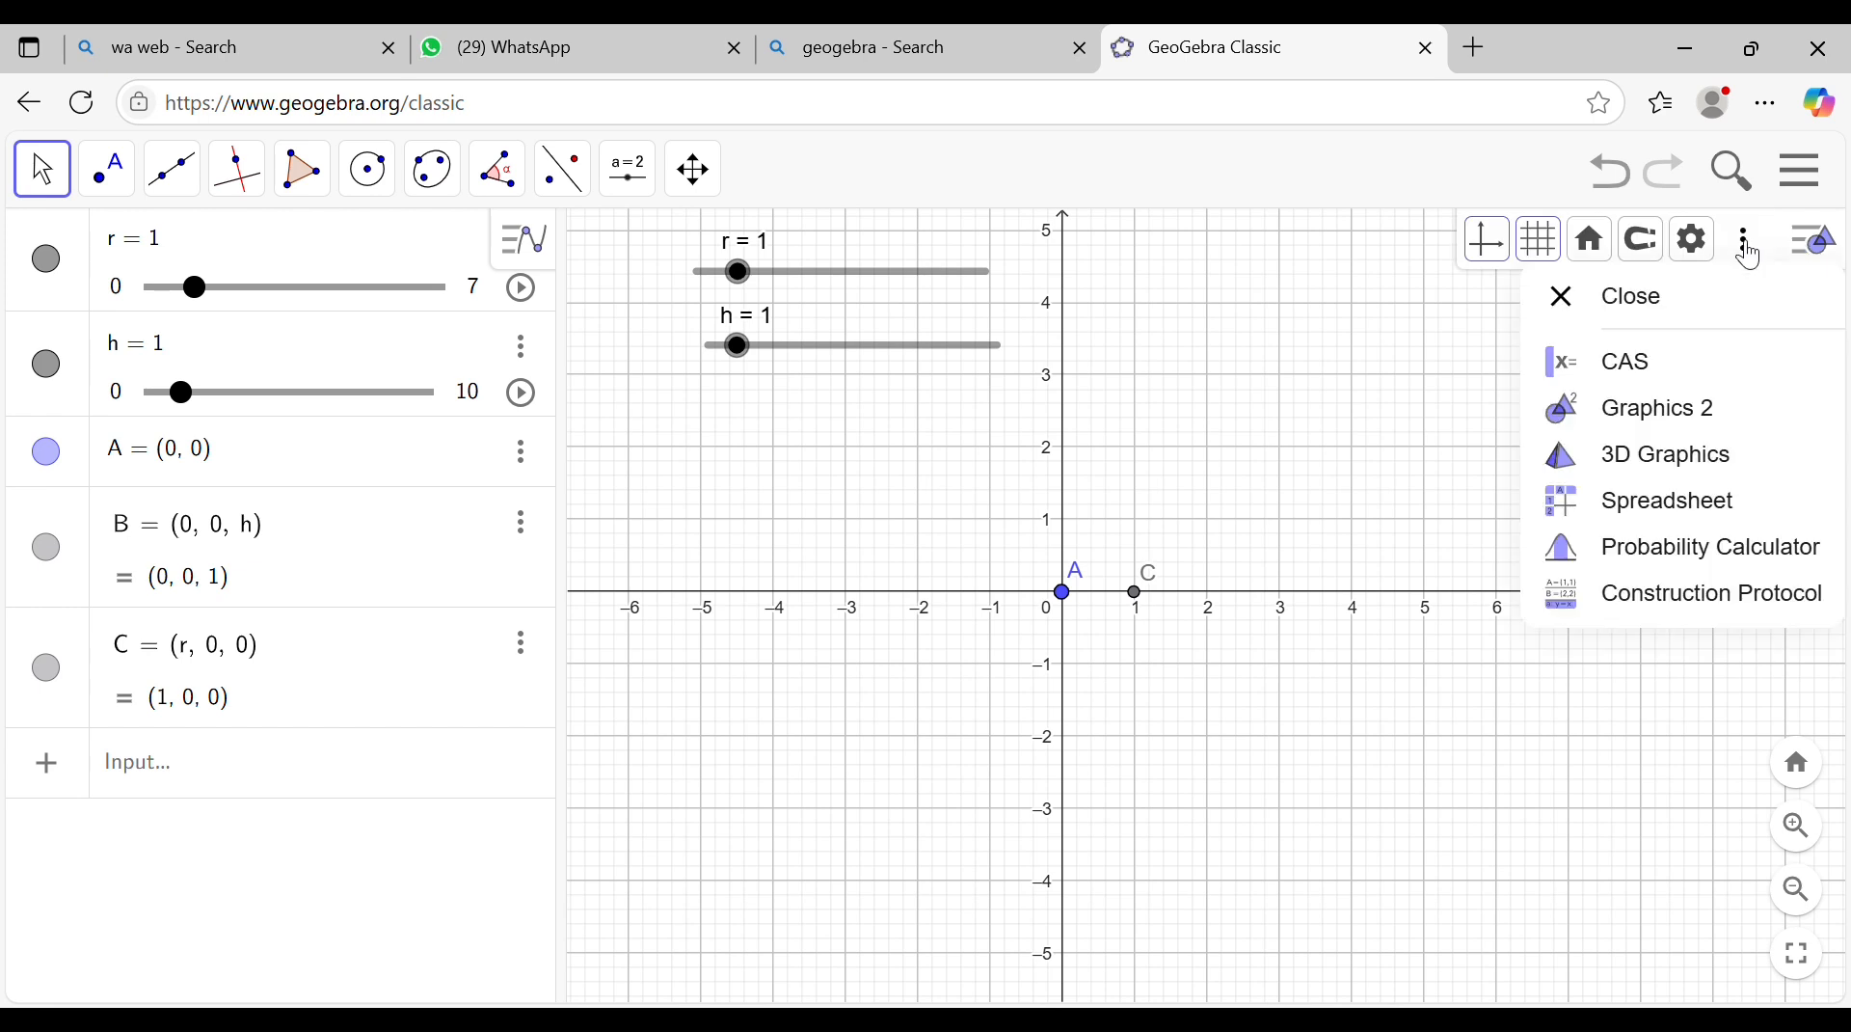
pyautogui.click(1733, 460)
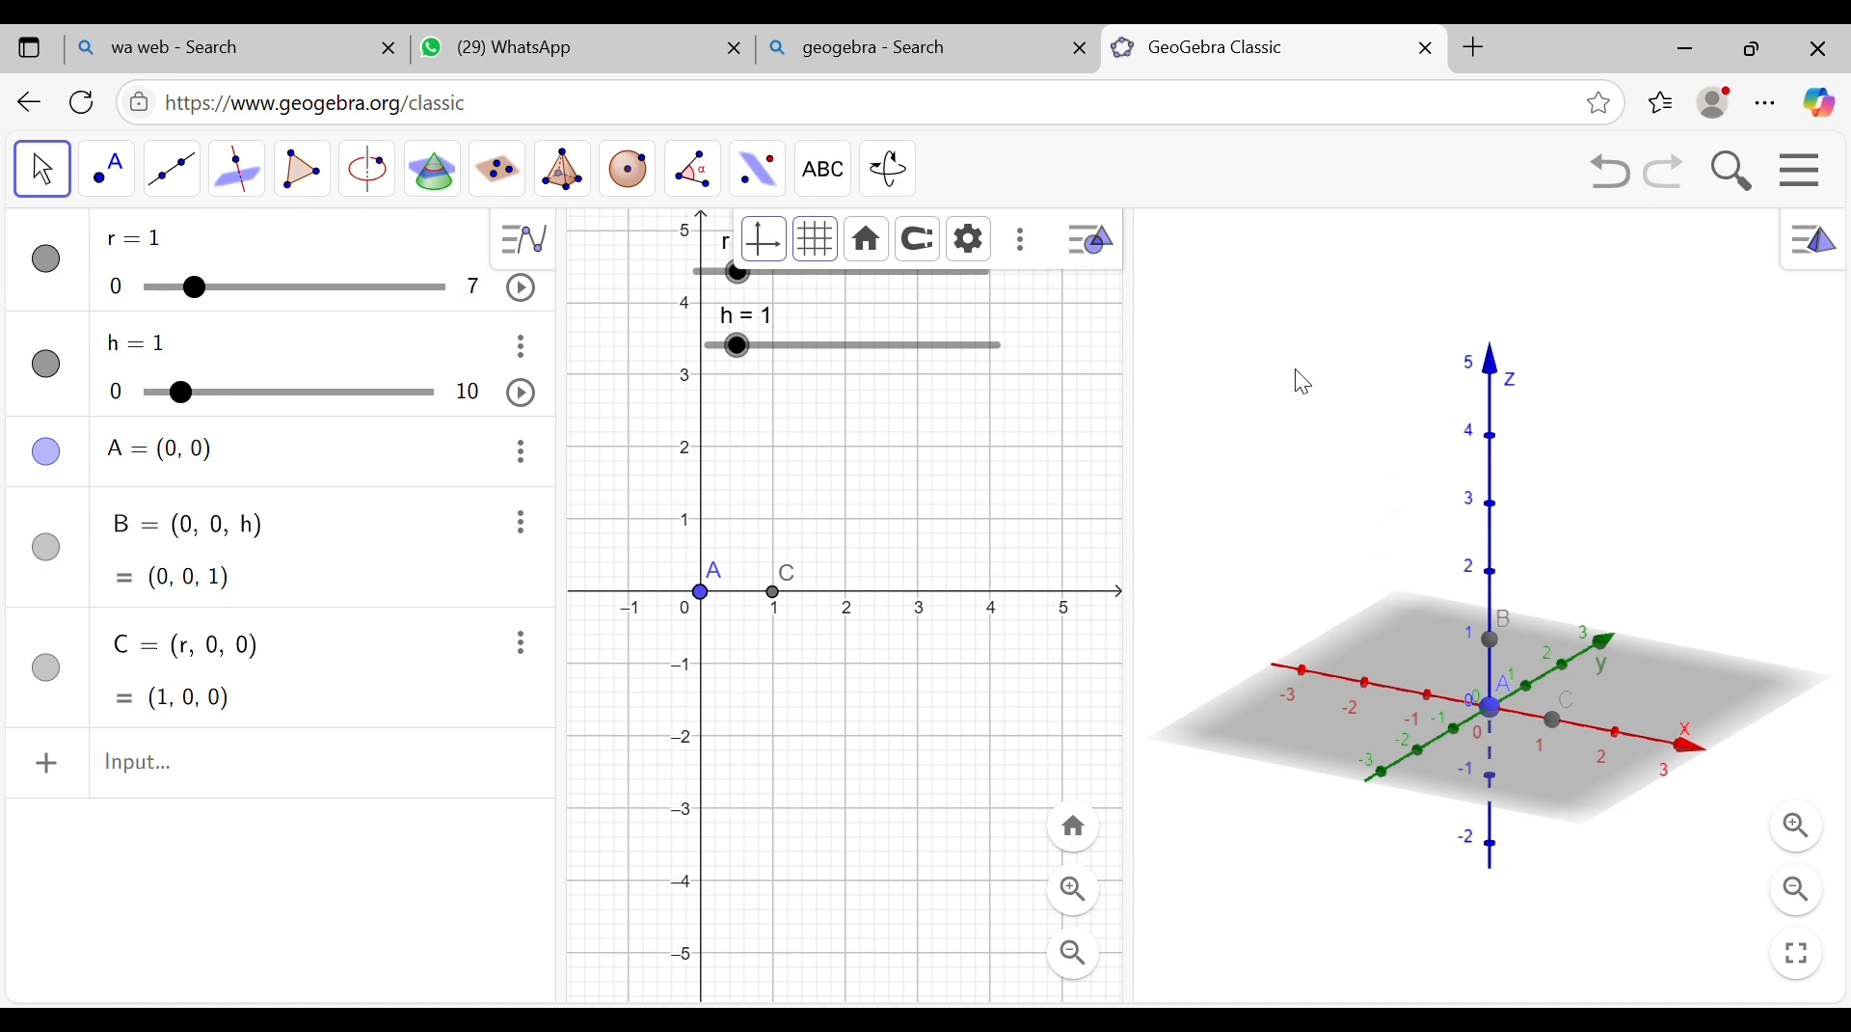
# Step: Construct a cylinder in the 3D view from point A to point B with radius r
pyautogui.click(579, 186)
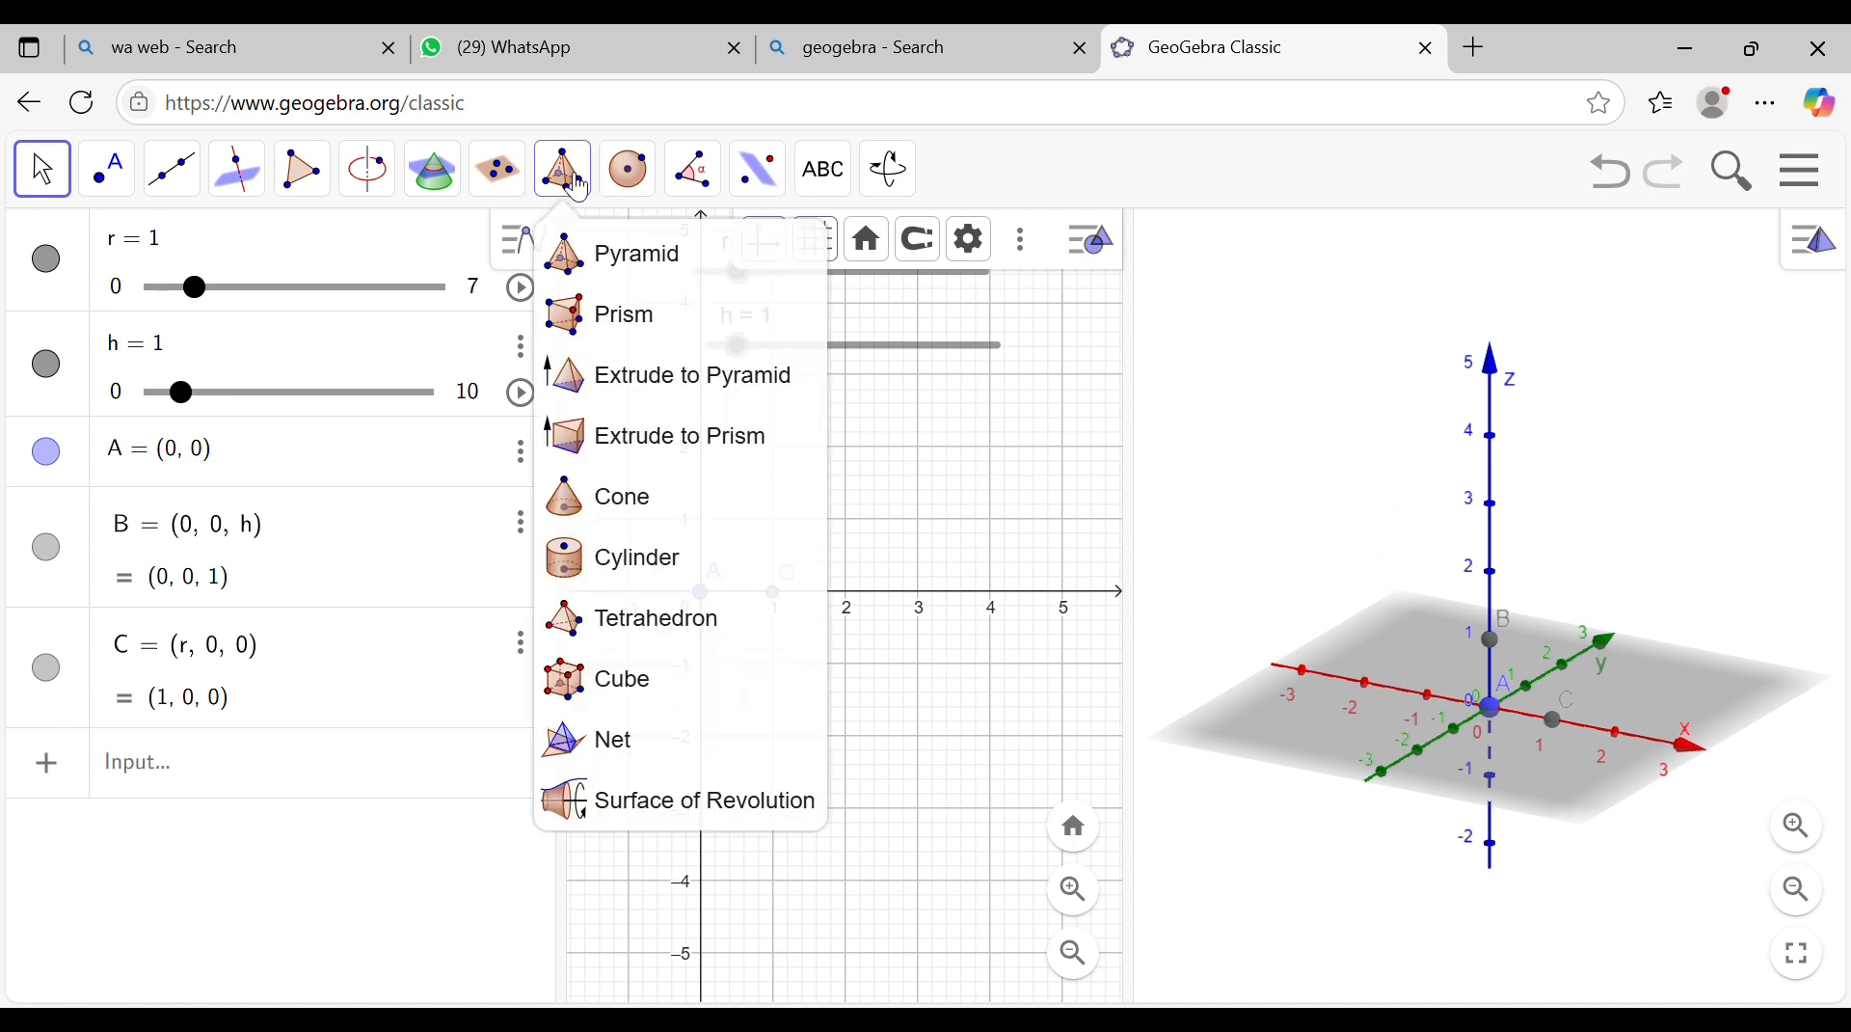
pyautogui.click(665, 561)
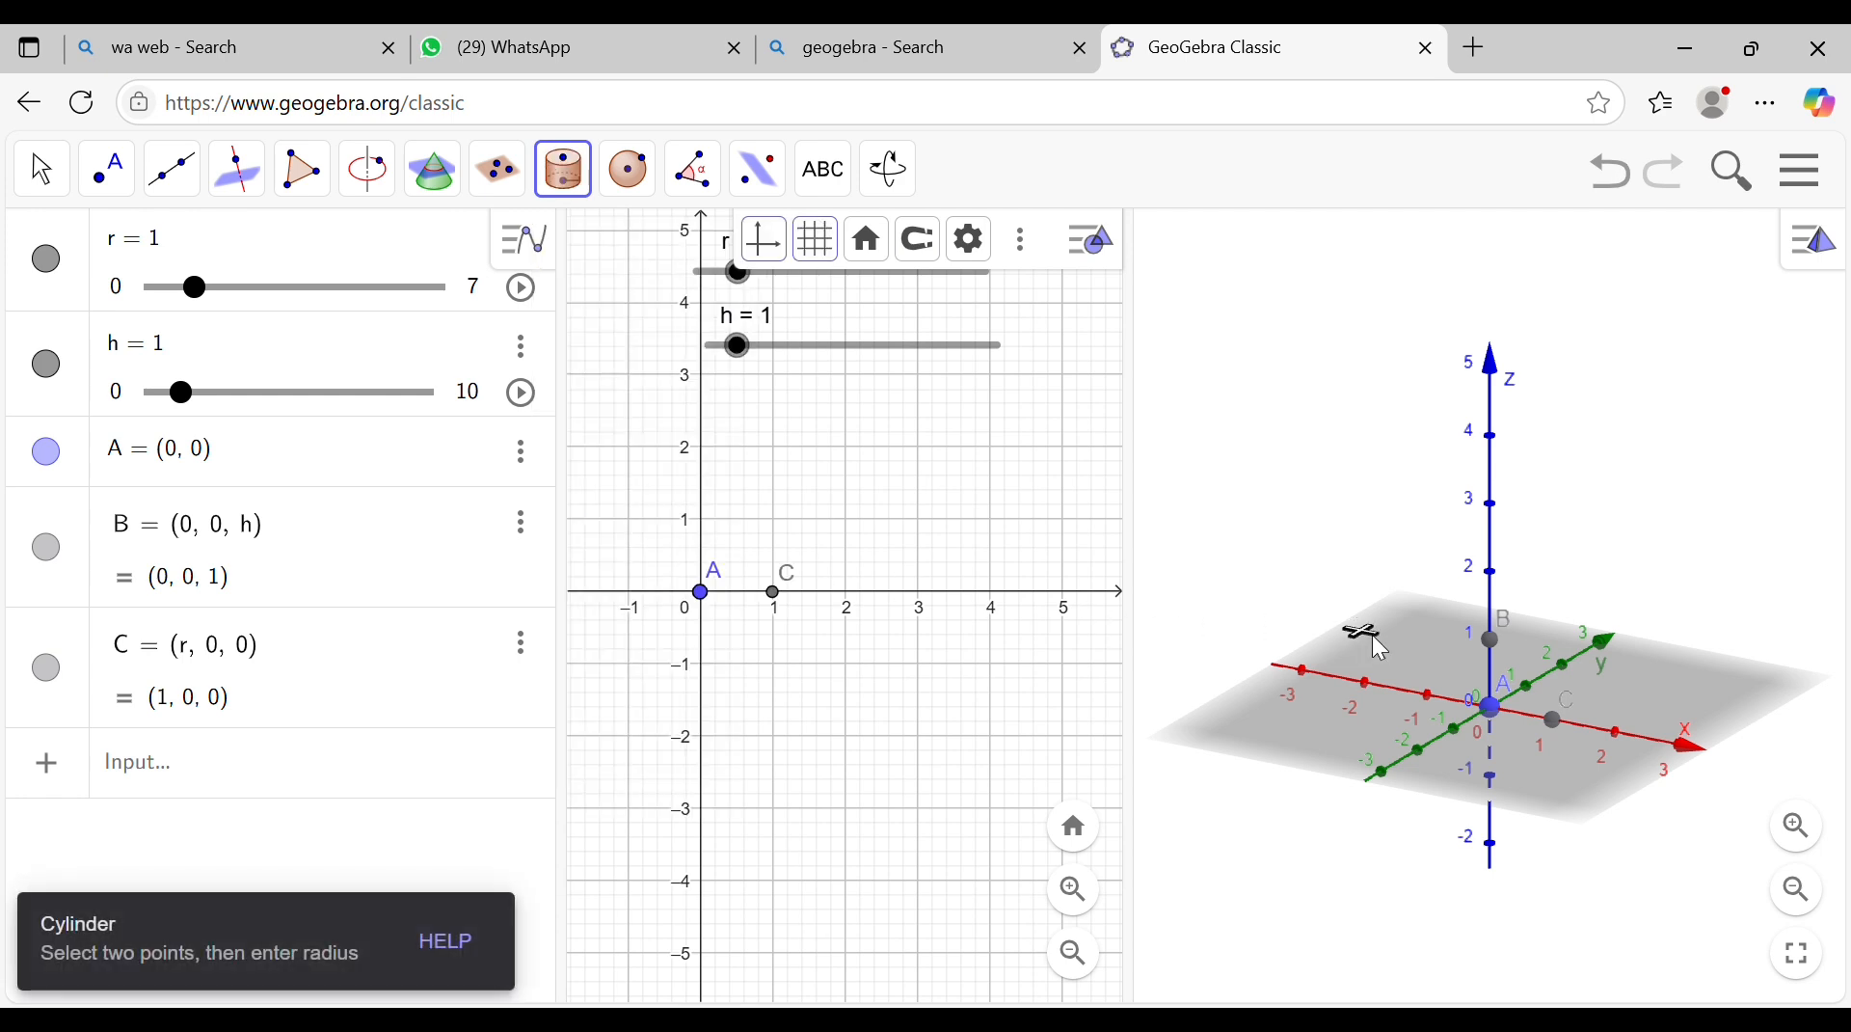
pyautogui.click(1494, 709)
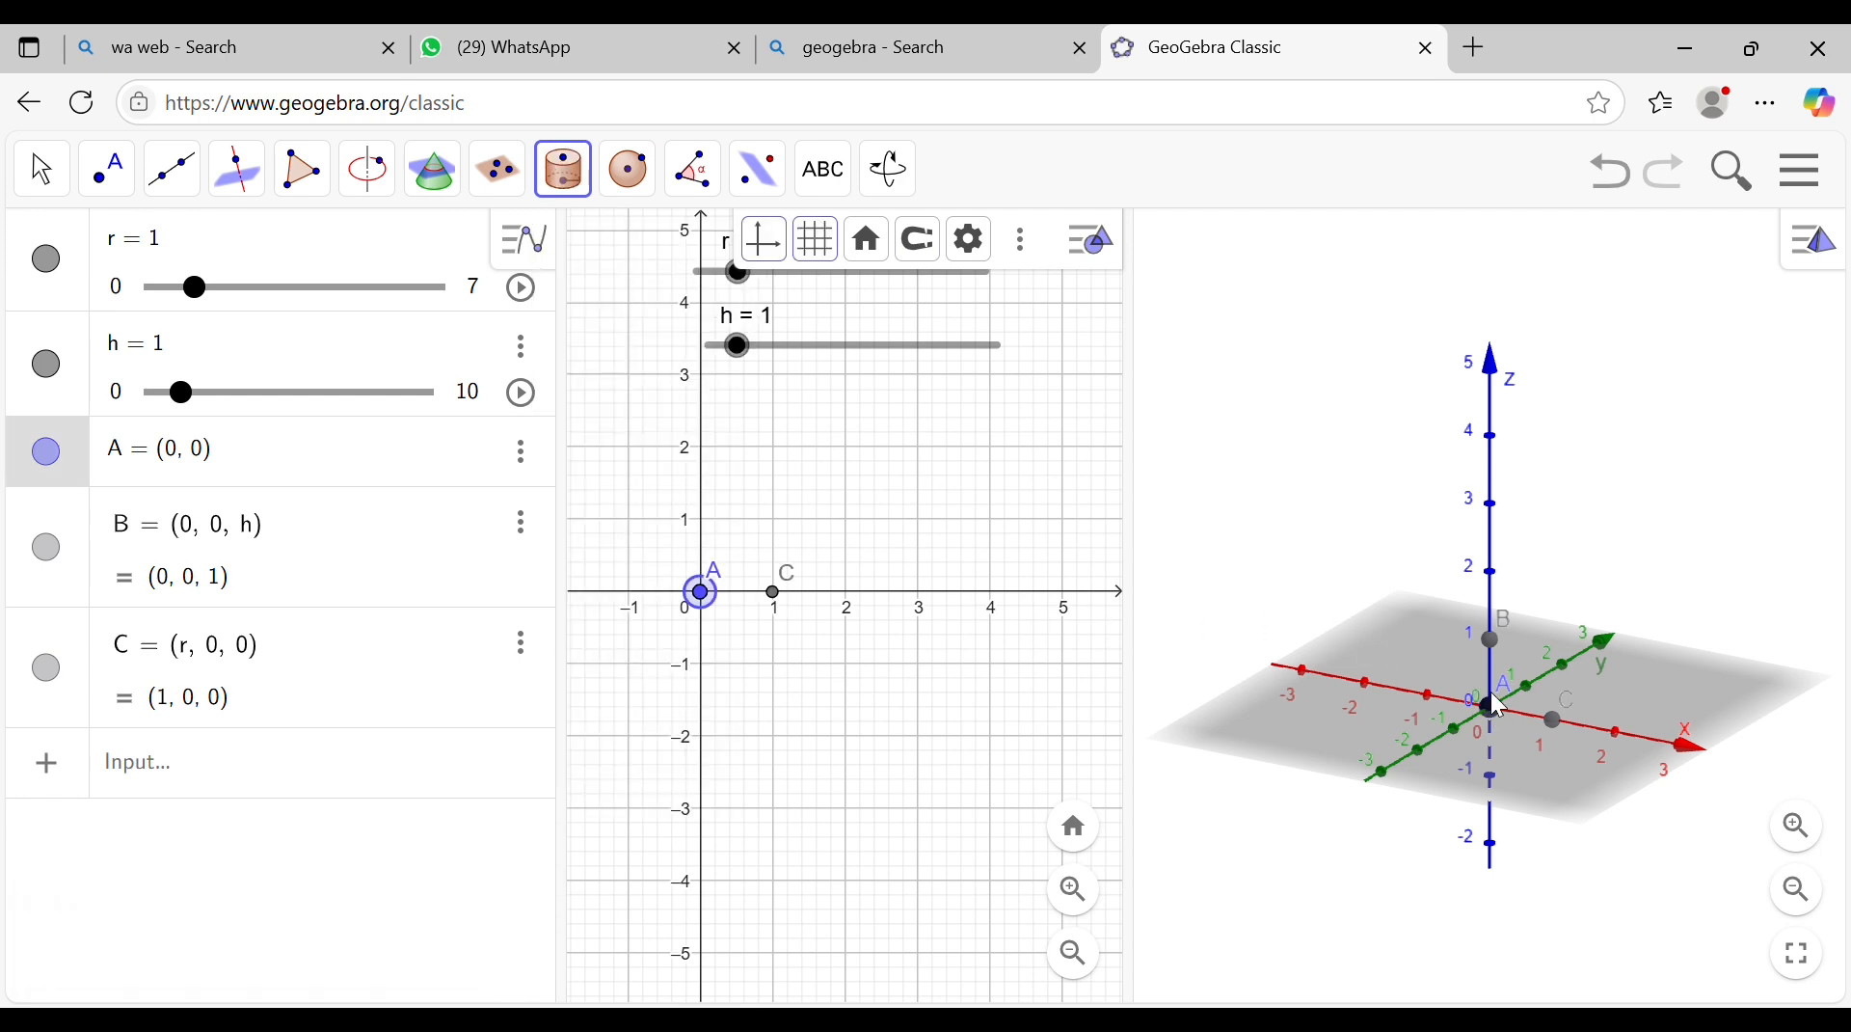
pyautogui.click(1495, 643)
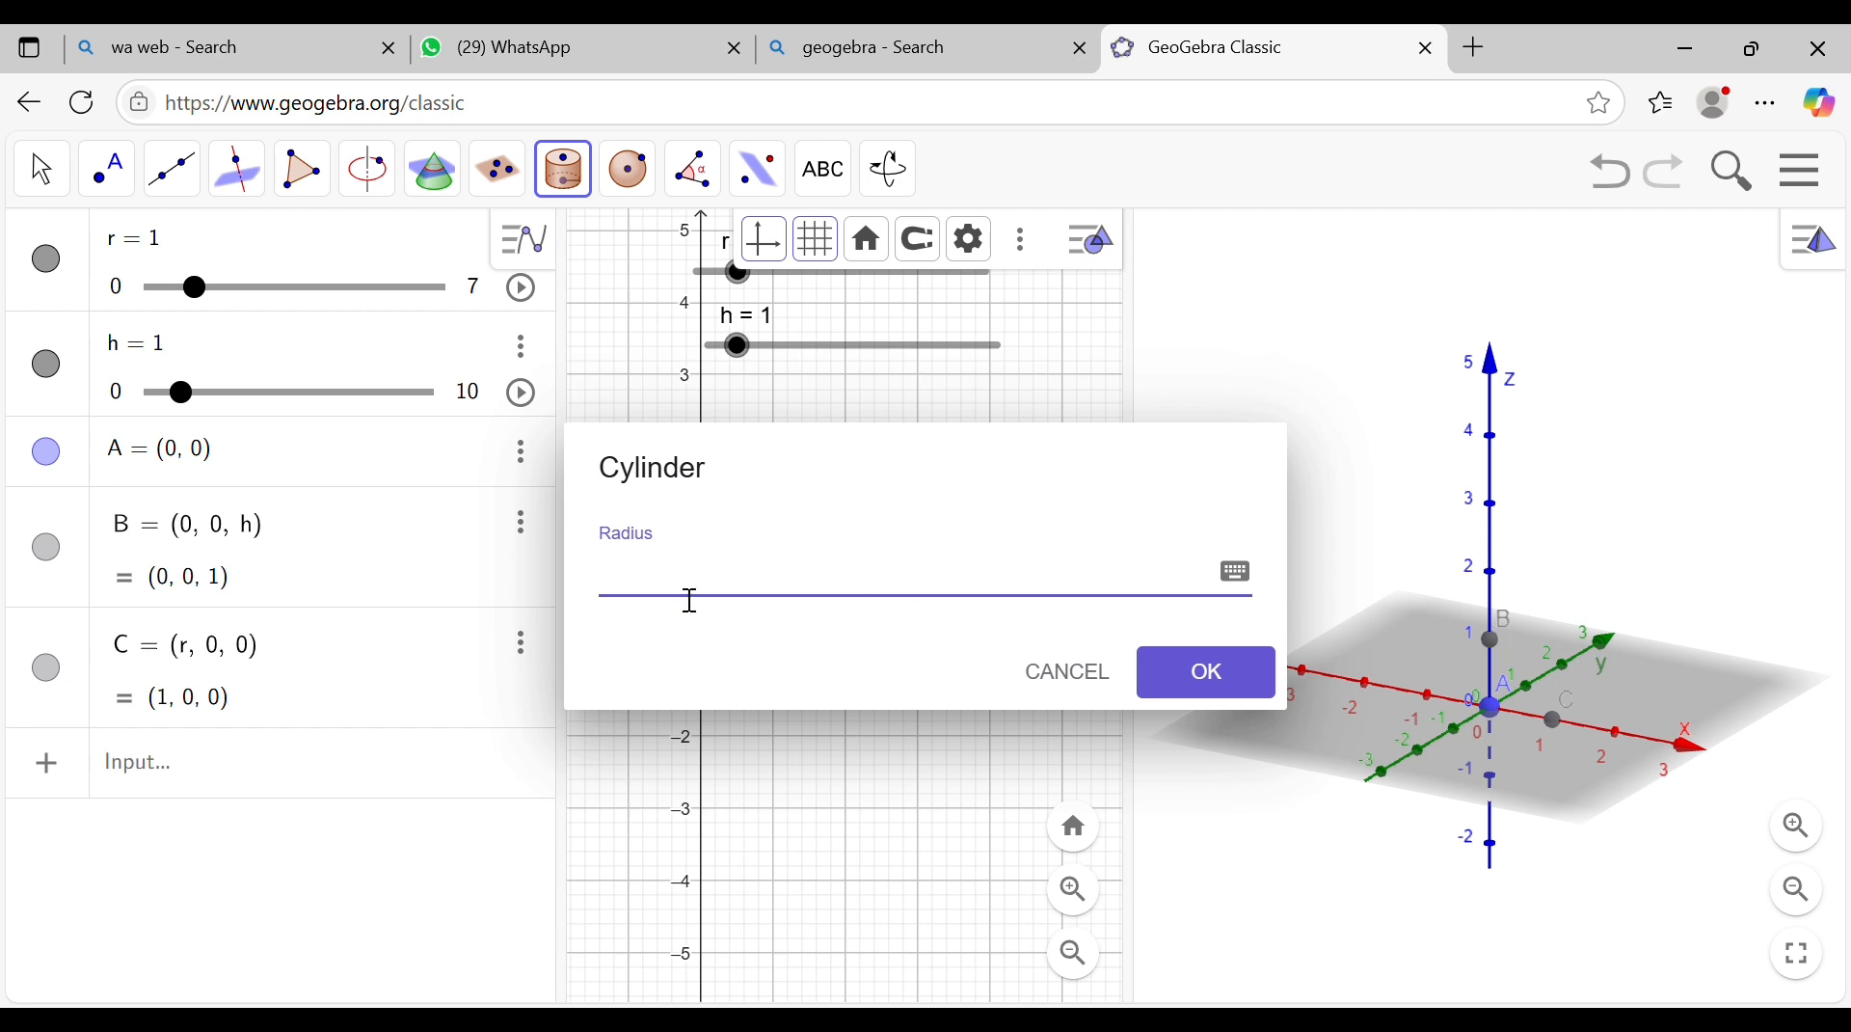
pyautogui.write('r')
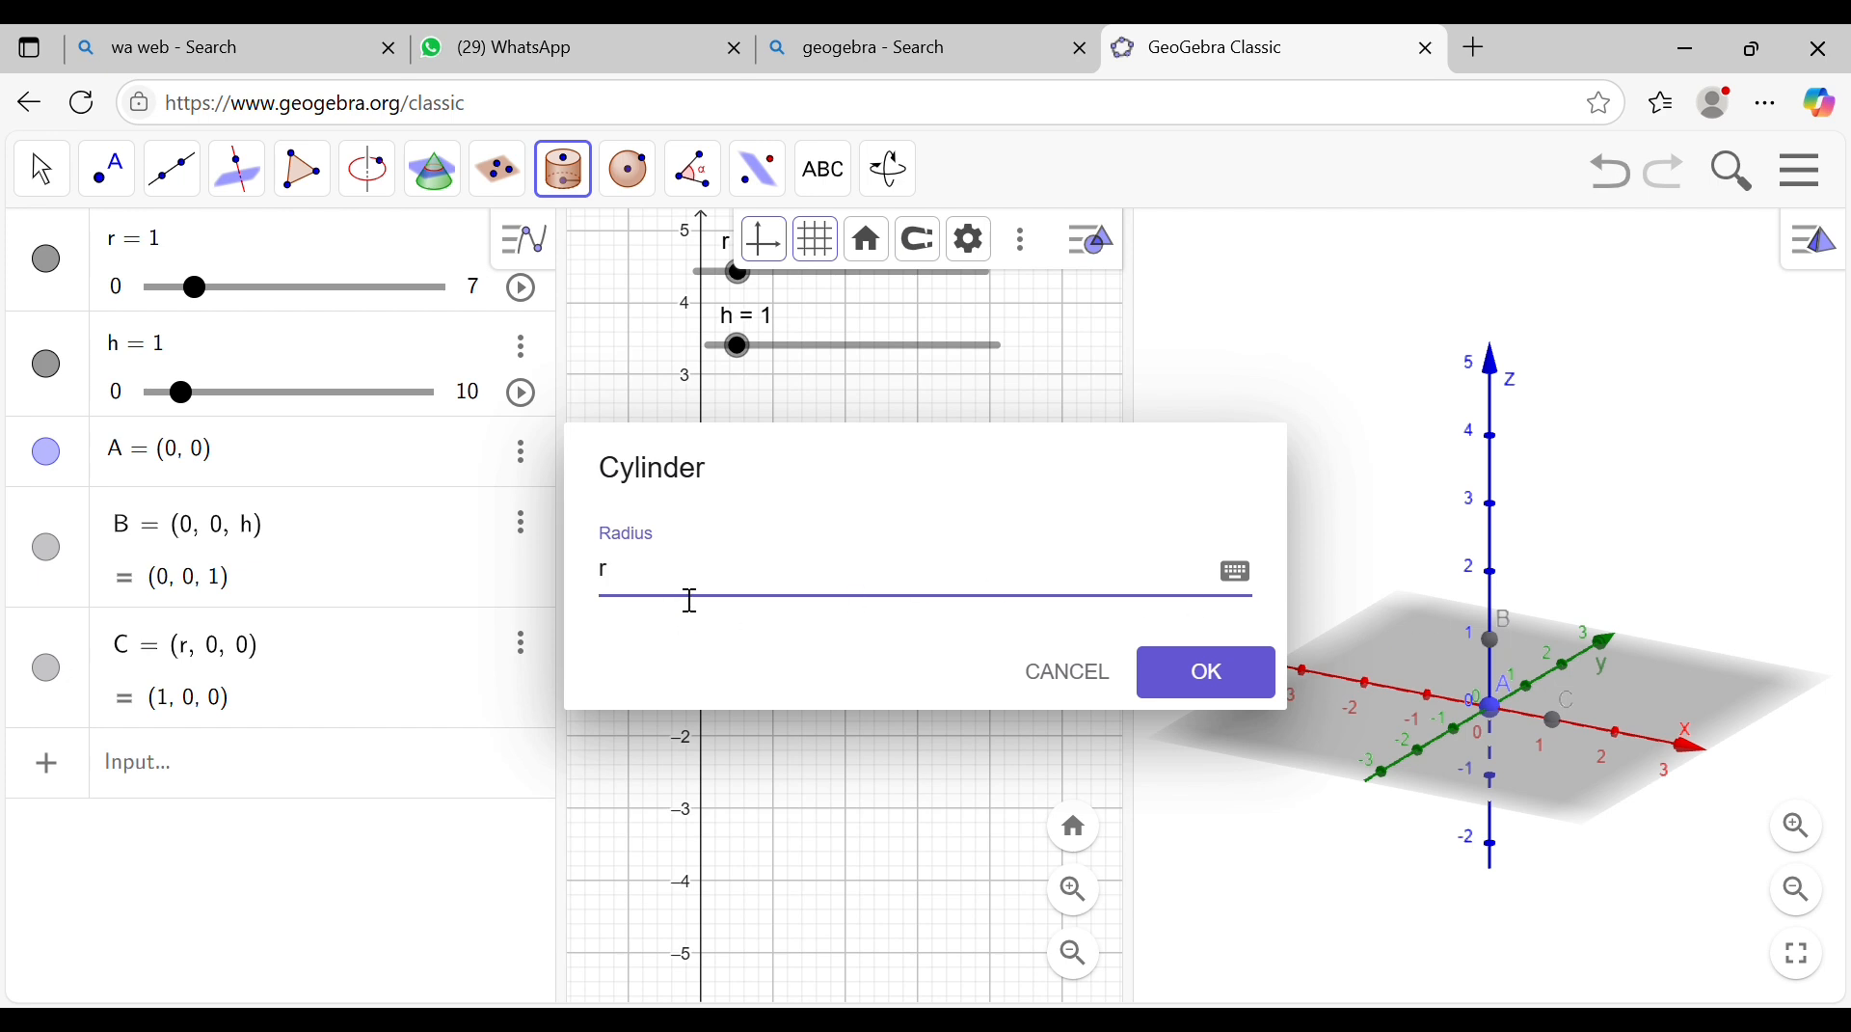
pyautogui.click(1244, 672)
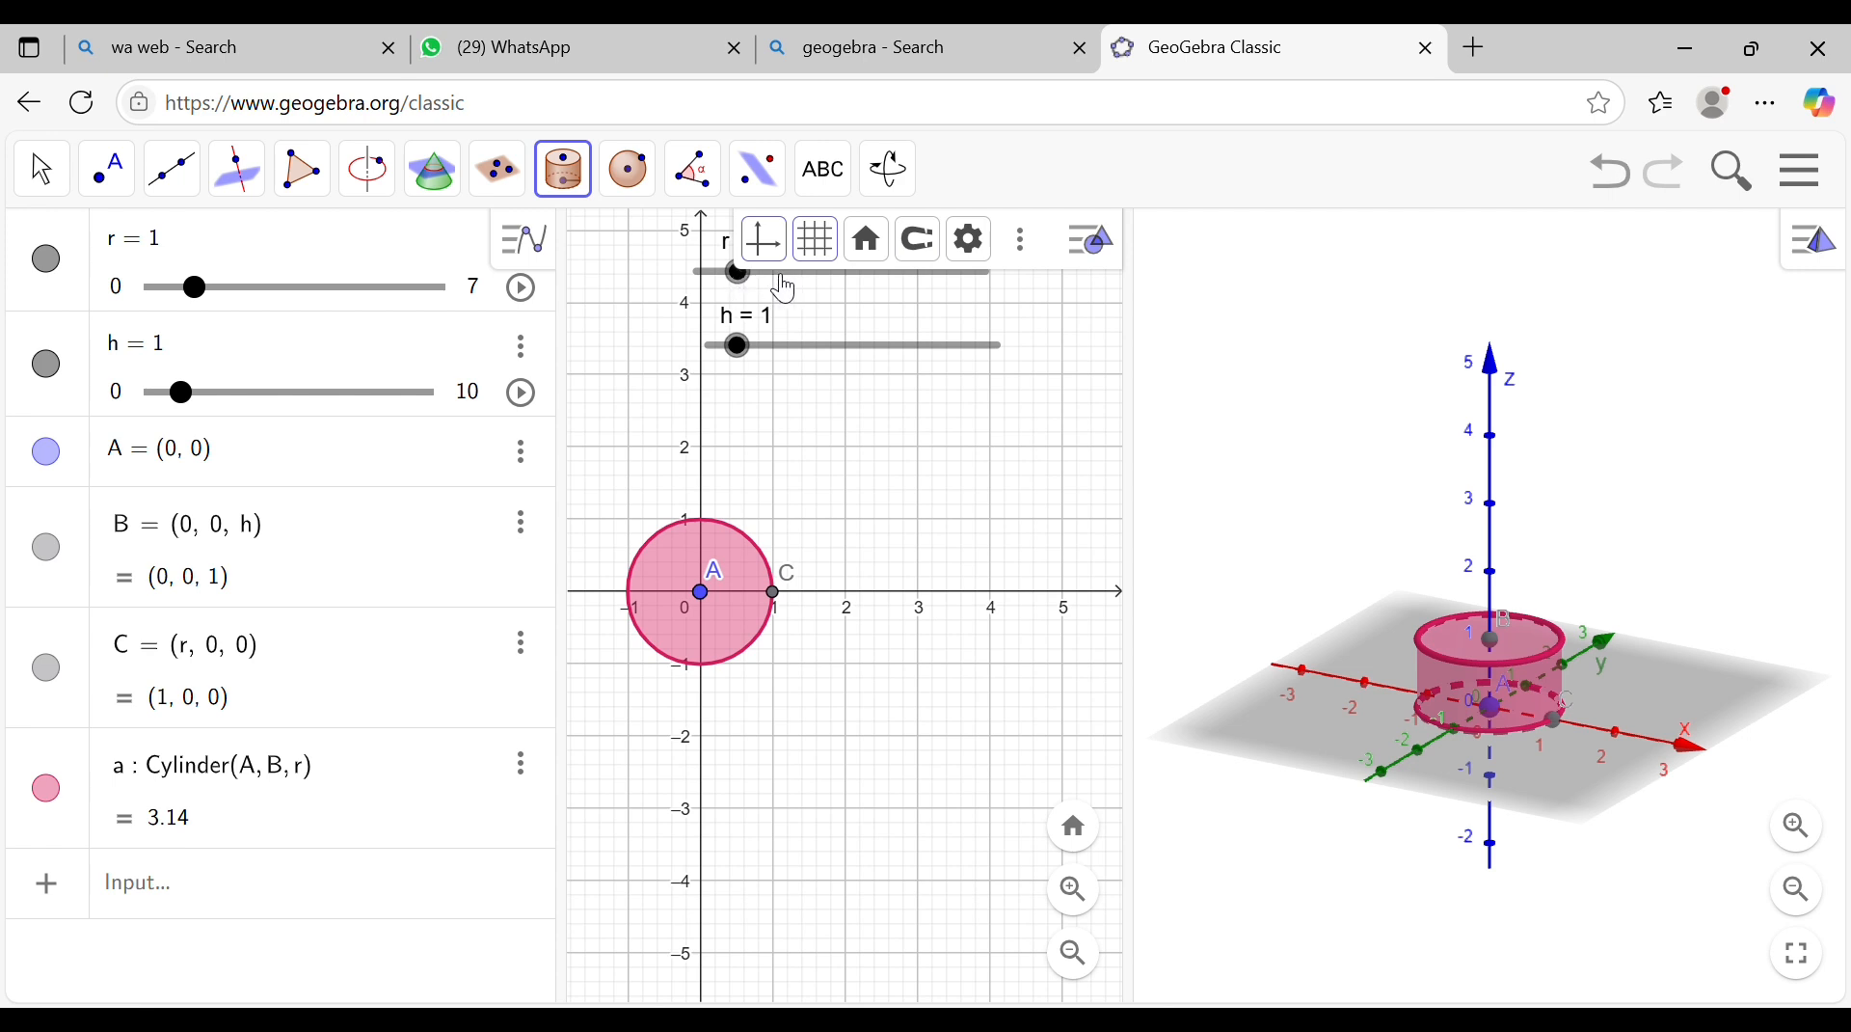
# Step: Set slider r to 7 and slider h to 10
pyautogui.click(202, 292)
pyautogui.moveTo(202, 292); pyautogui.dragTo(463, 313)
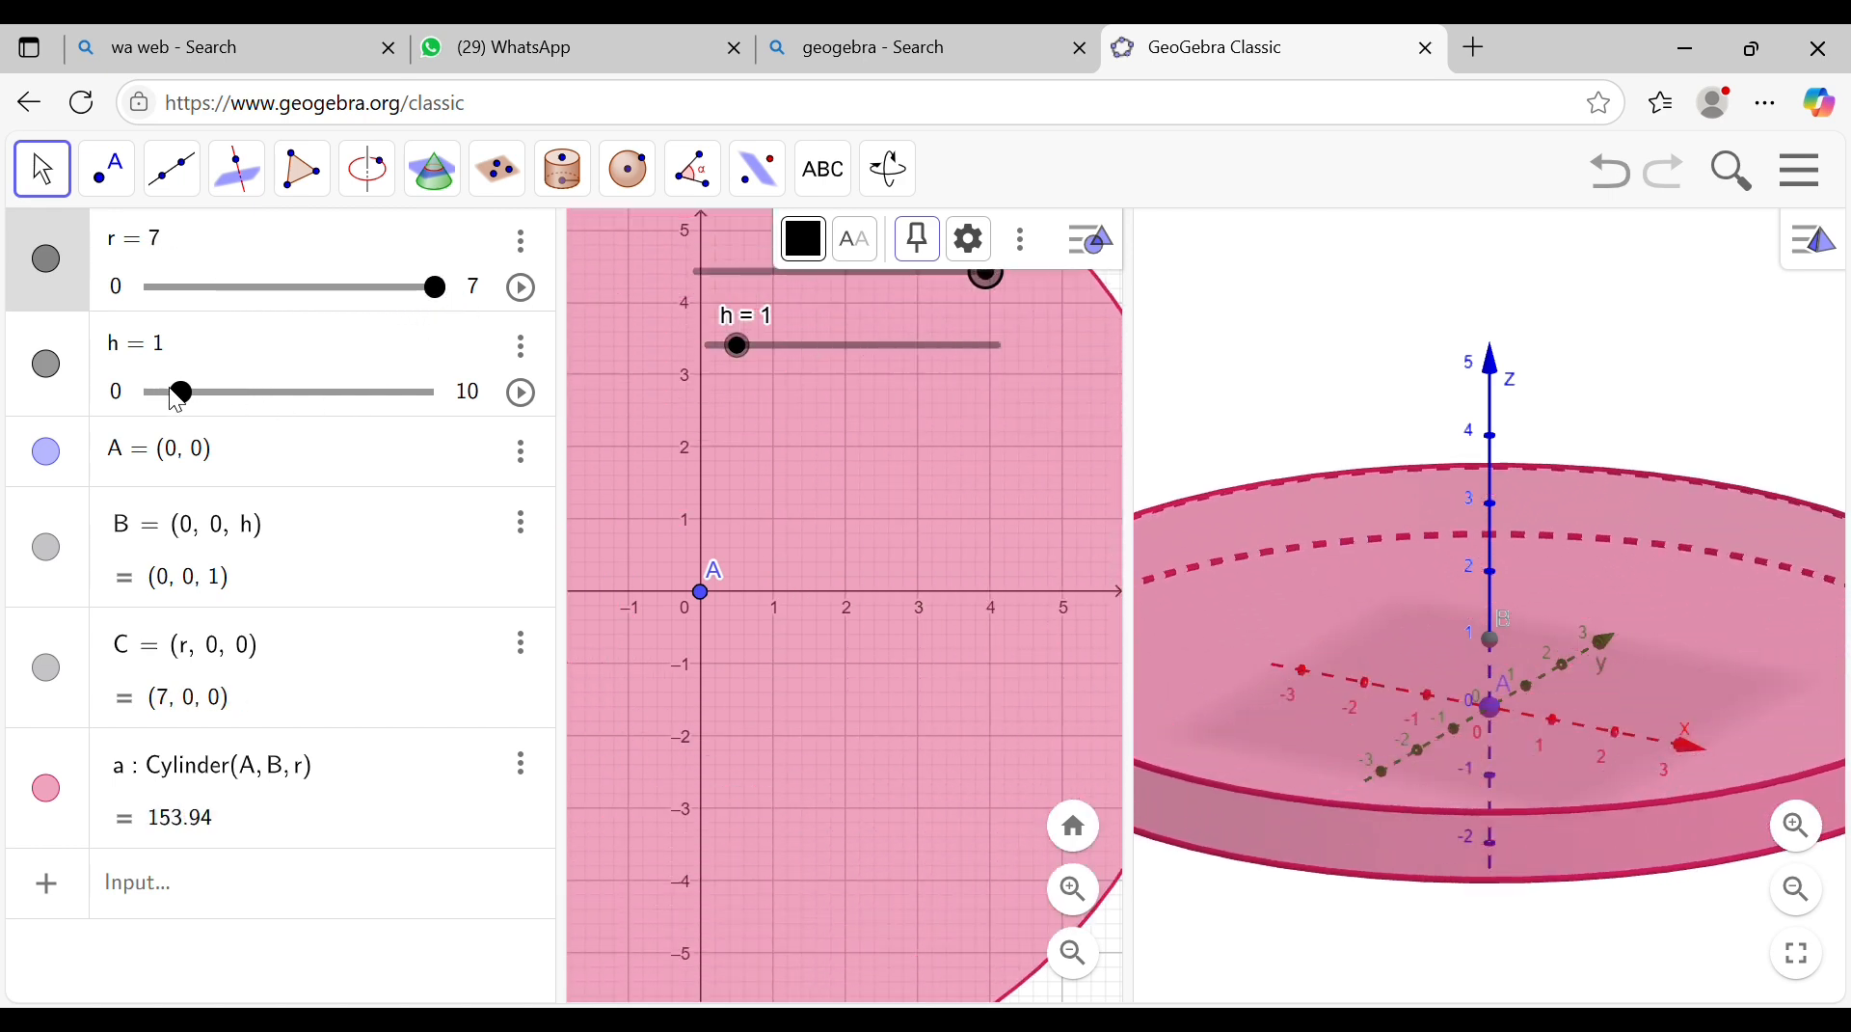
pyautogui.moveTo(186, 391); pyautogui.dragTo(454, 401)
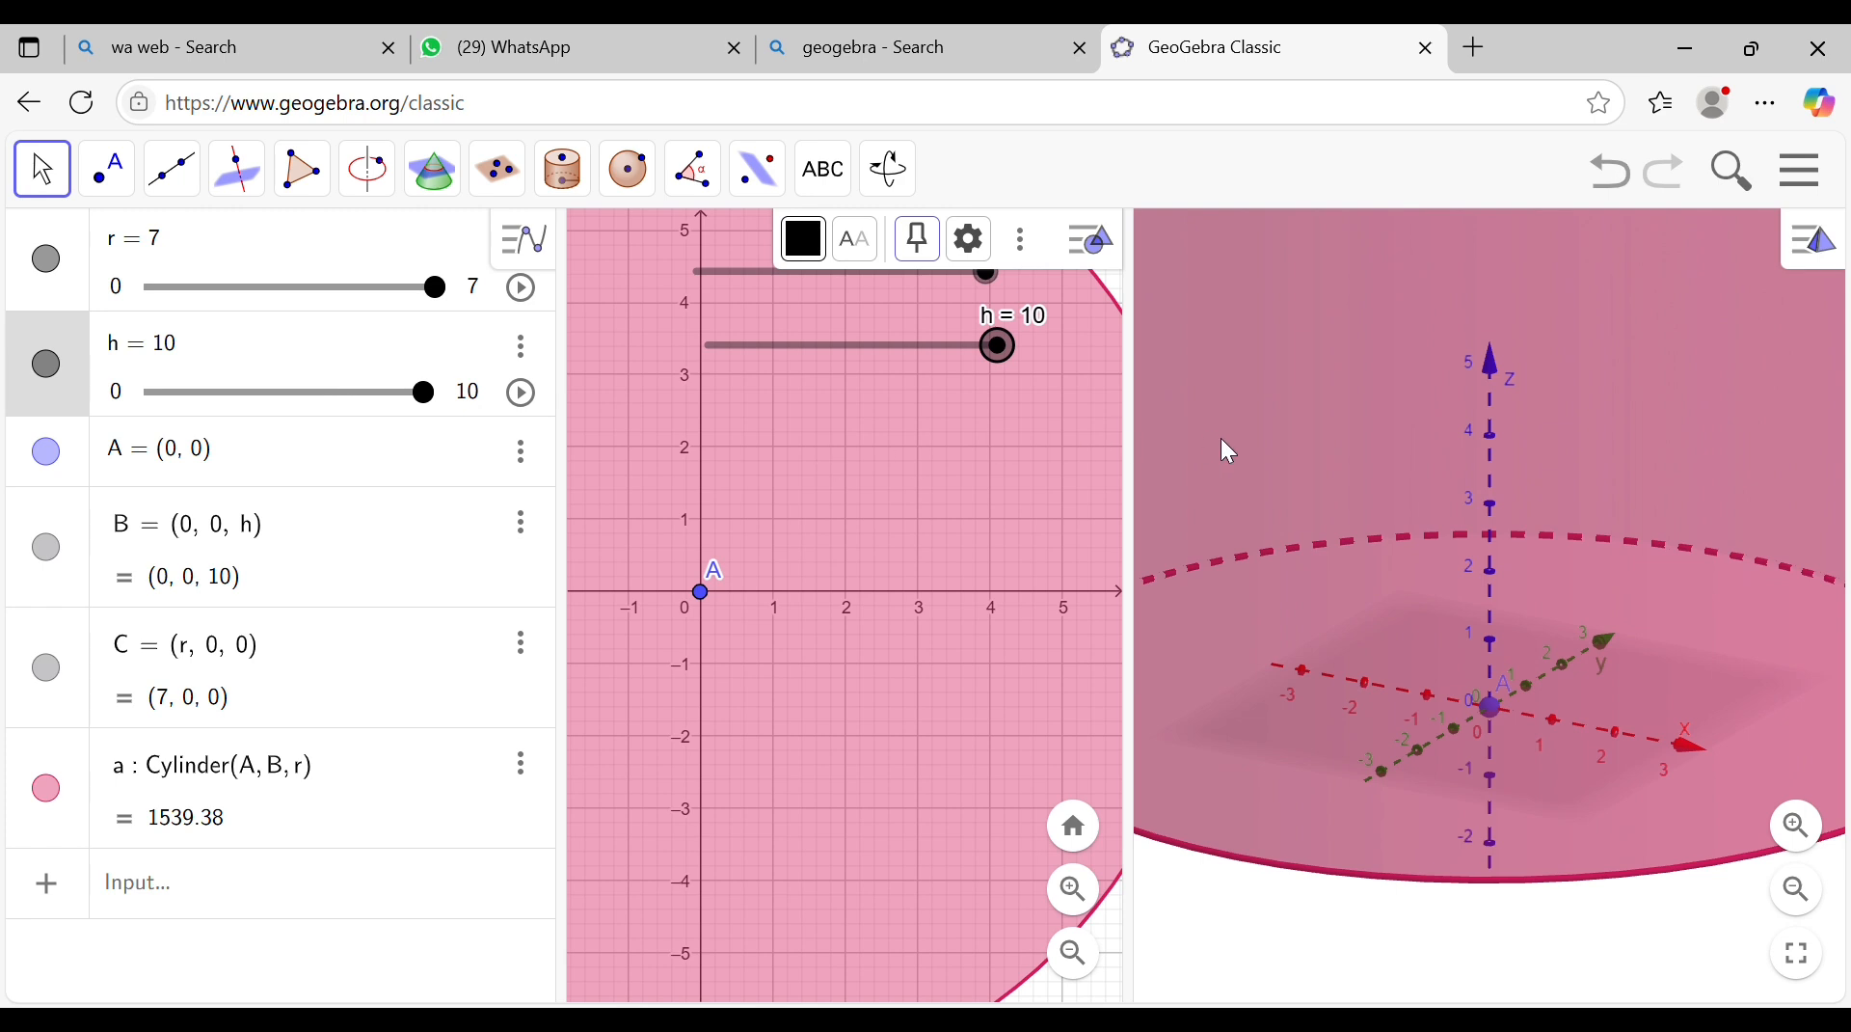
# Step: Reposition the h and r sliders farther left in the 2D graphics view
pyautogui.scroll(-5, 1443, 448)
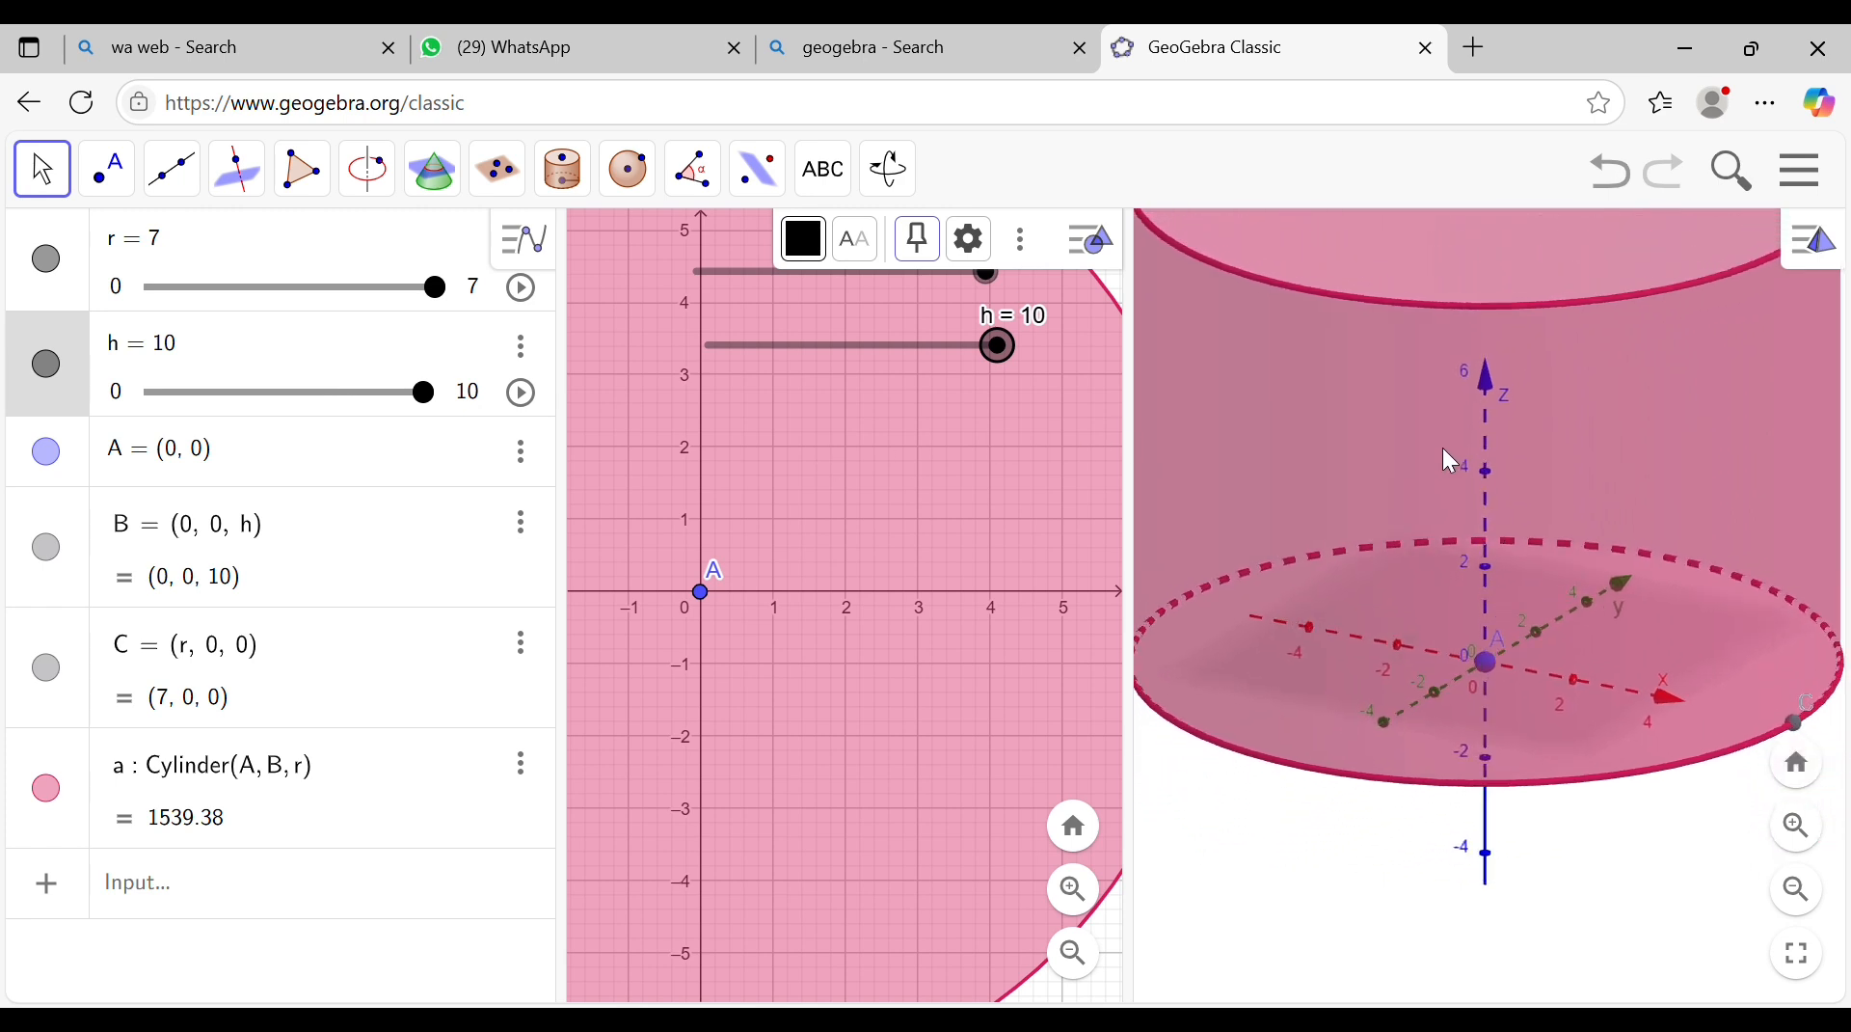
pyautogui.scroll(-2, 1444, 451)
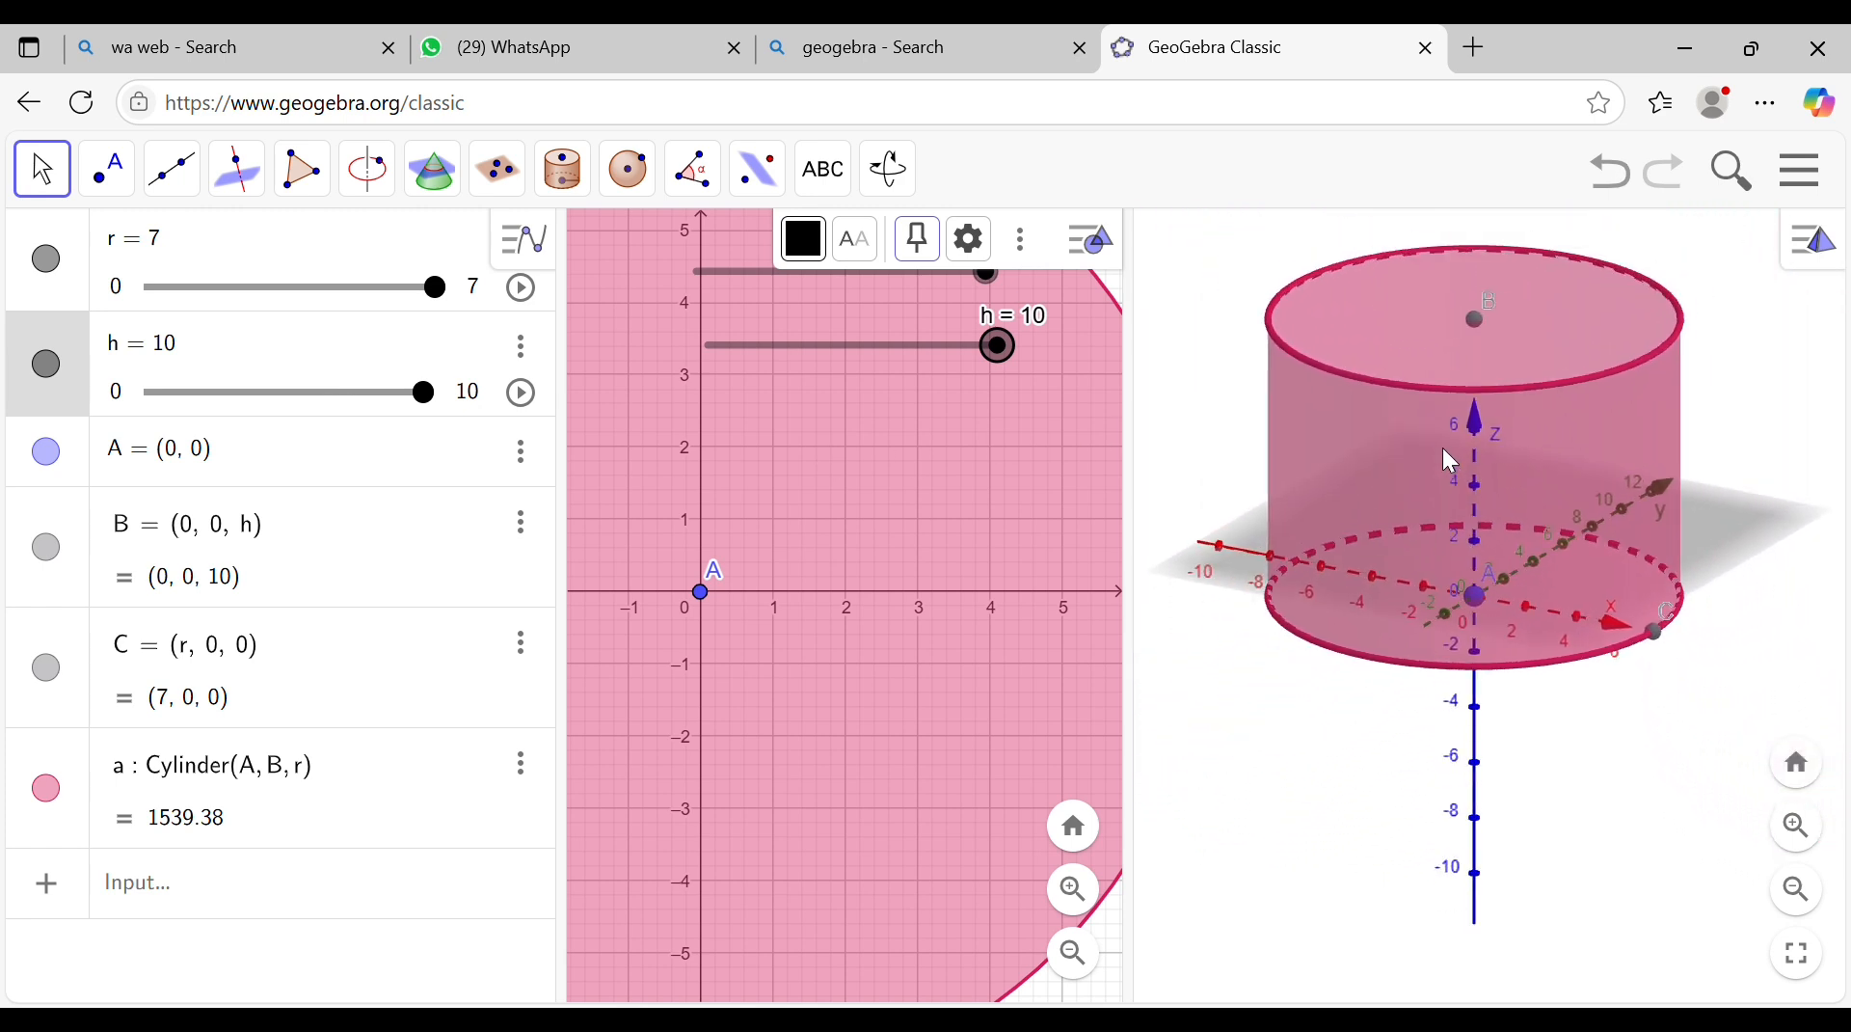
pyautogui.scroll(-5, 1021, 533)
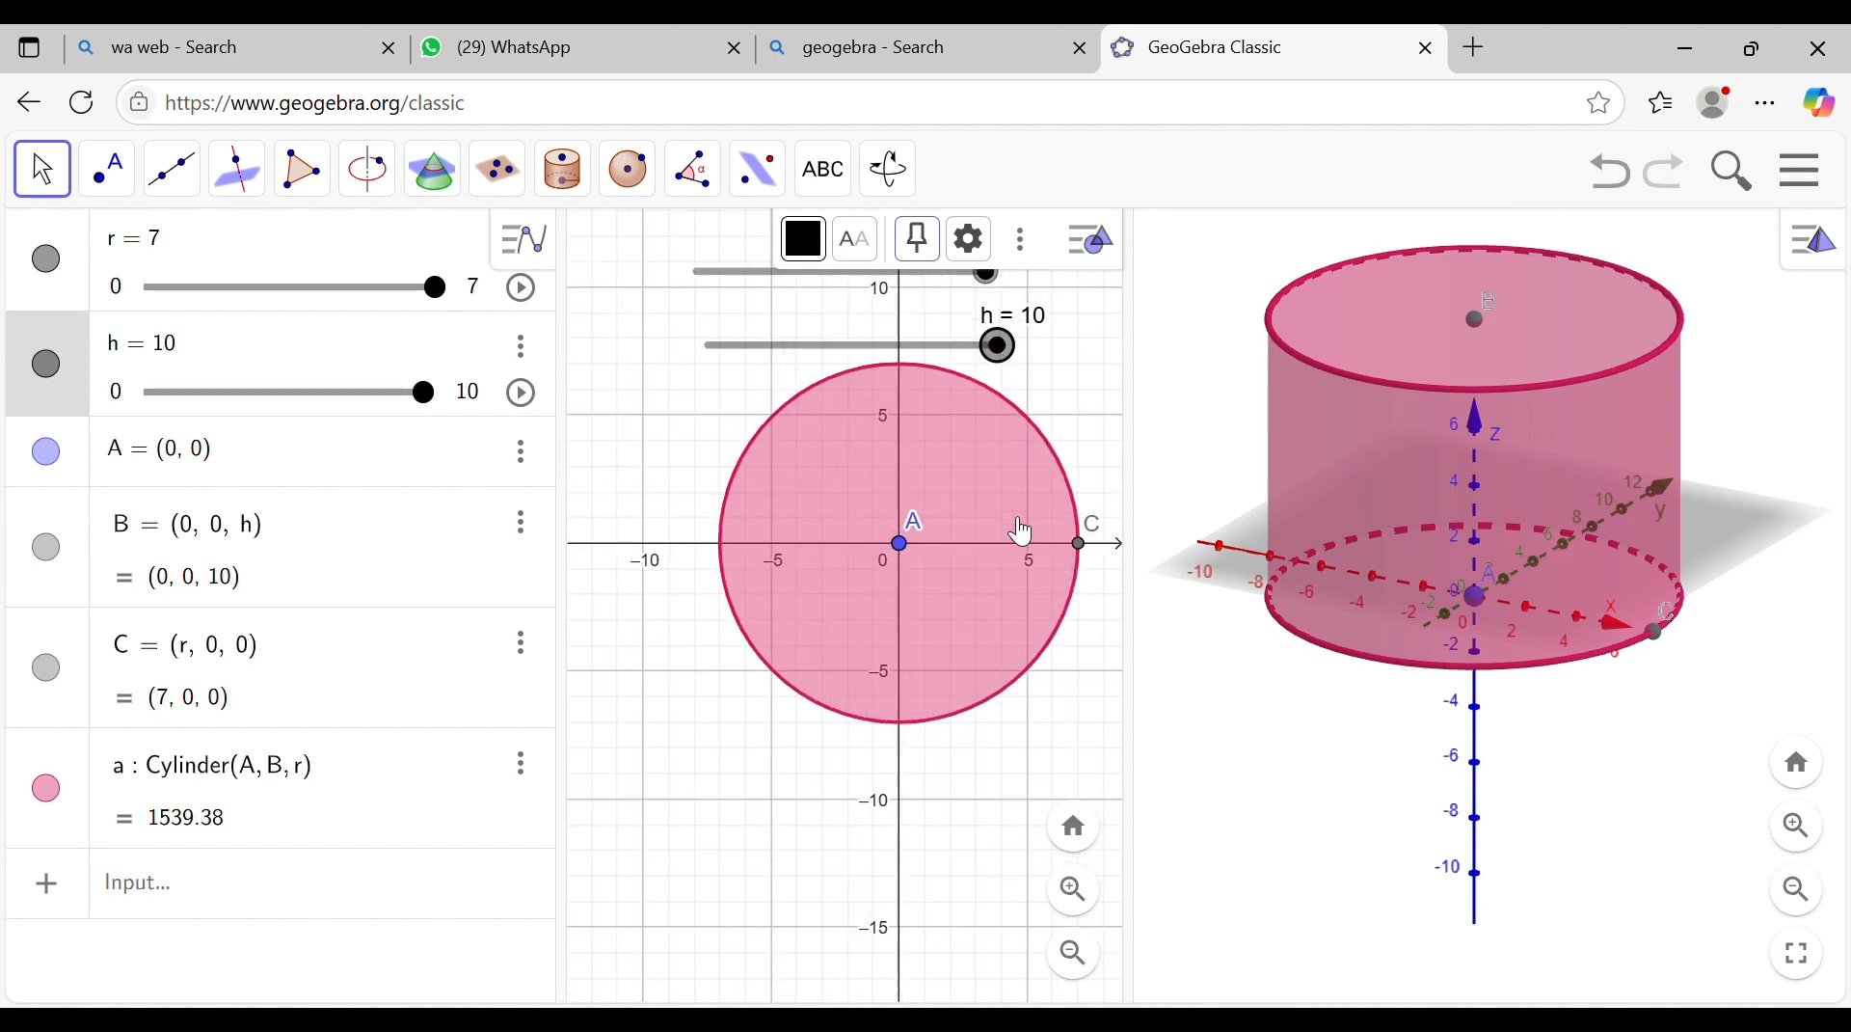
pyautogui.scroll(-2, 1023, 534)
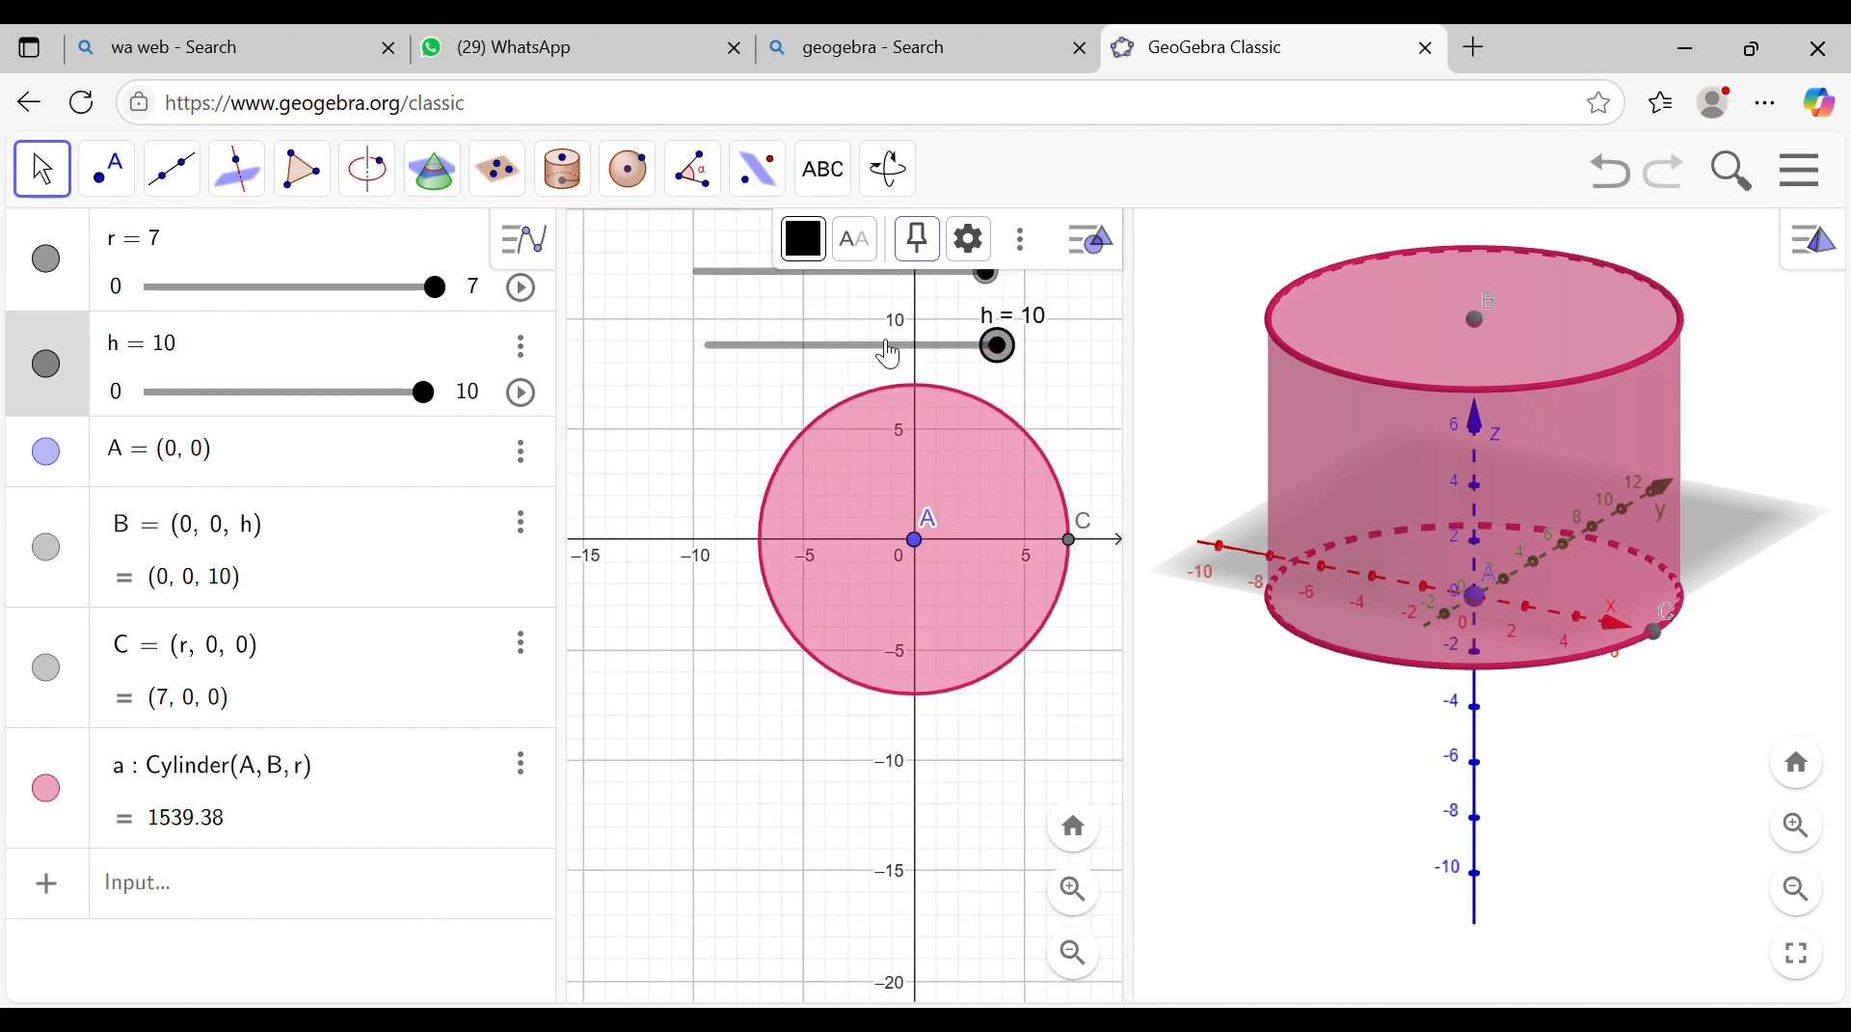
pyautogui.moveTo(889, 354); pyautogui.dragTo(787, 355)
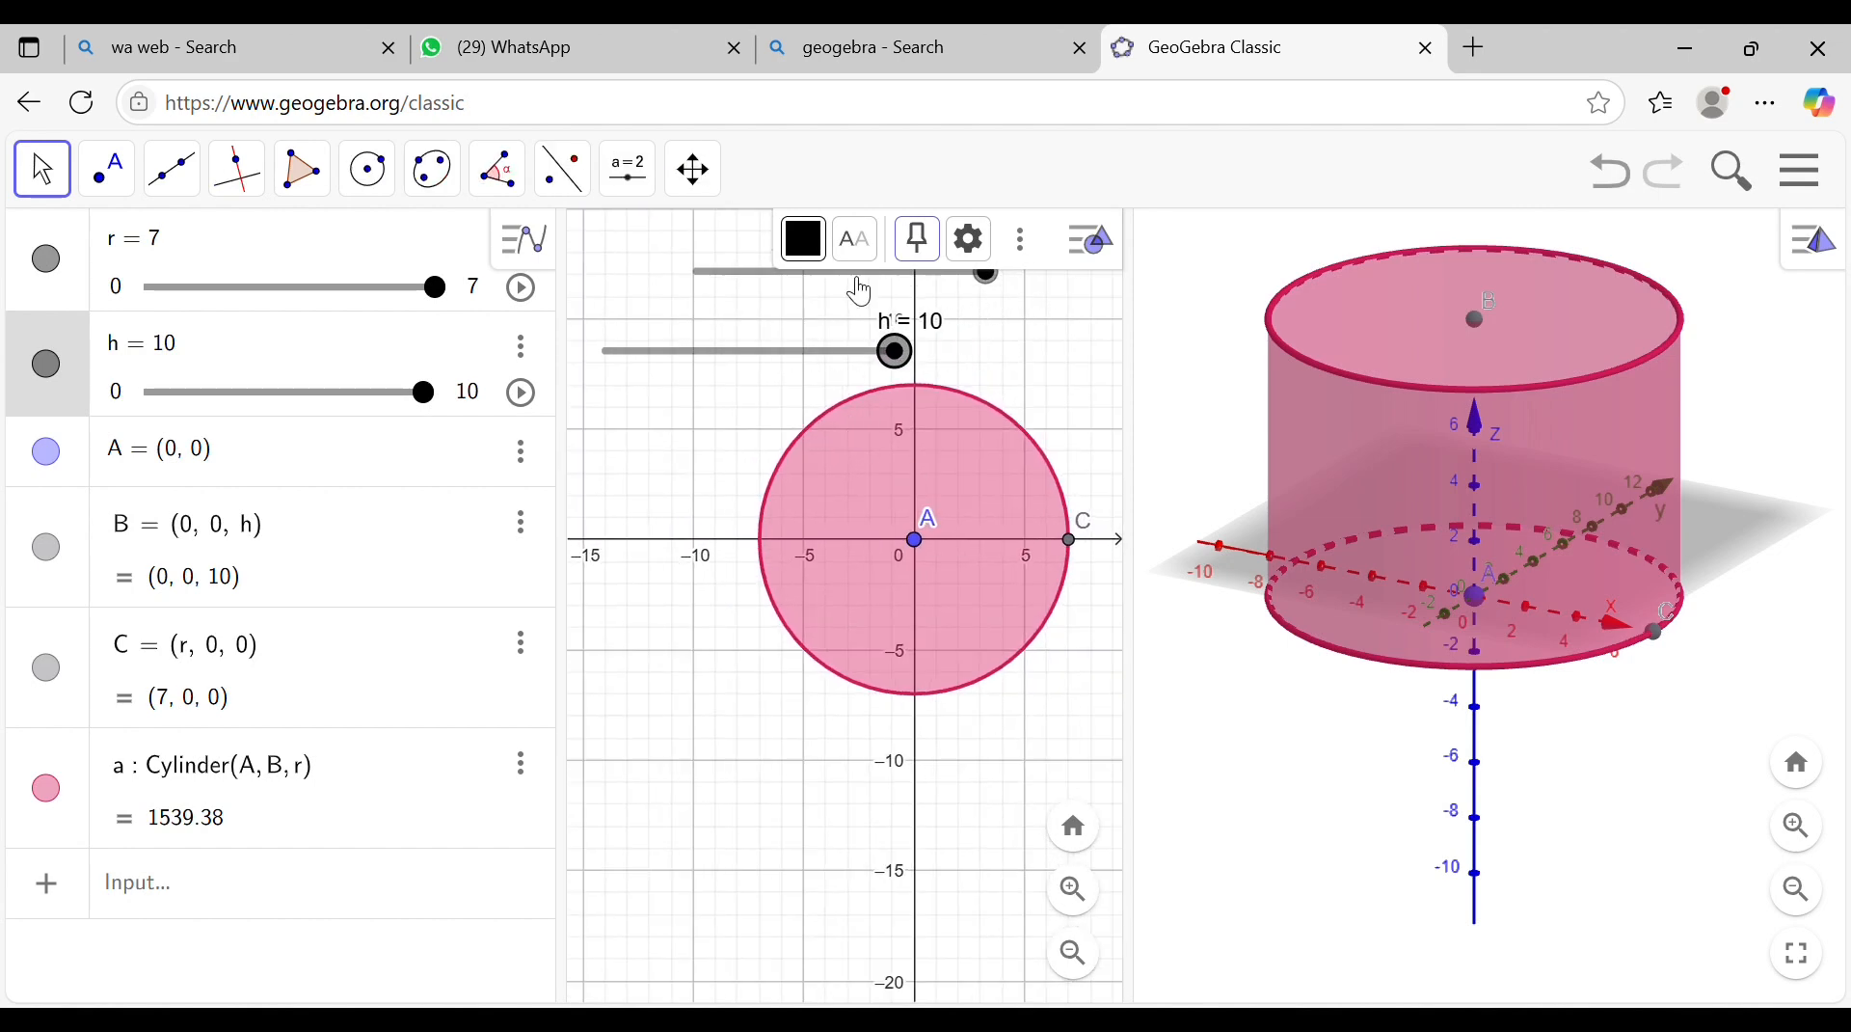
pyautogui.moveTo(765, 290); pyautogui.dragTo(672, 302)
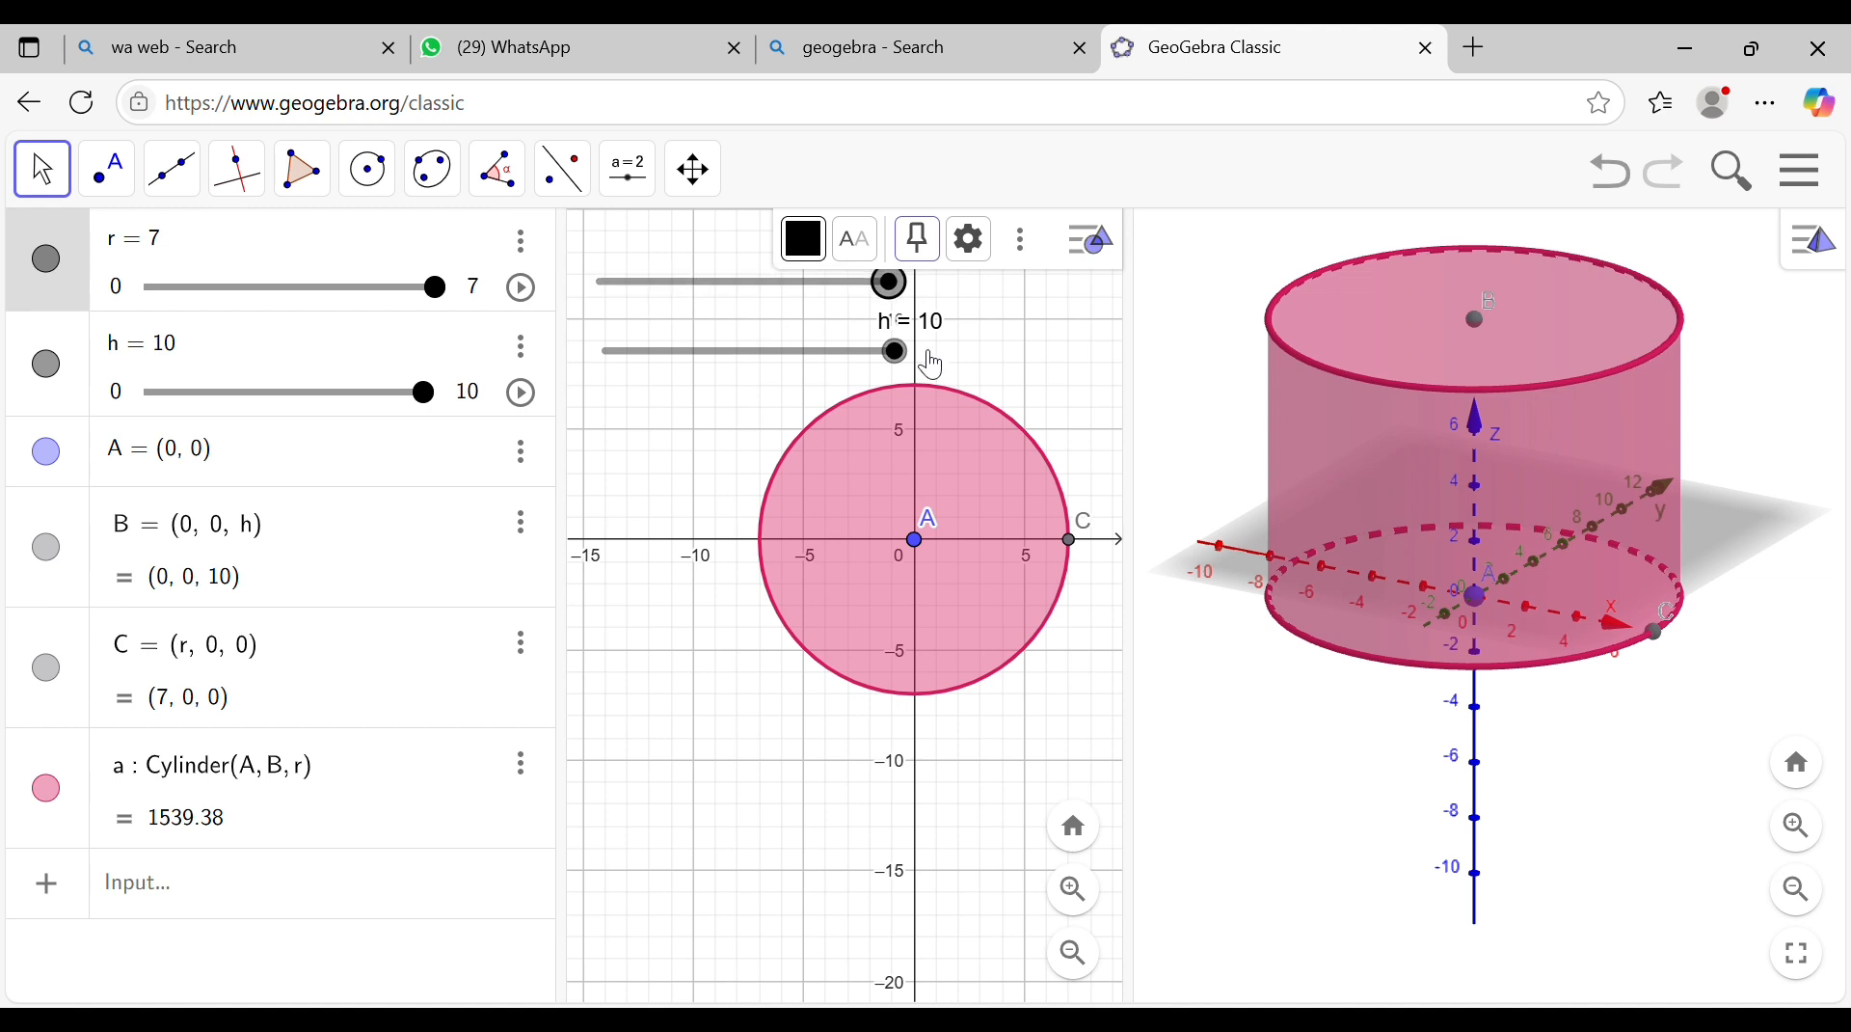
# Step: Measure the cylinder's volume with the Volume tool and place its label on the solid in the 3D view
pyautogui.click(1220, 363)
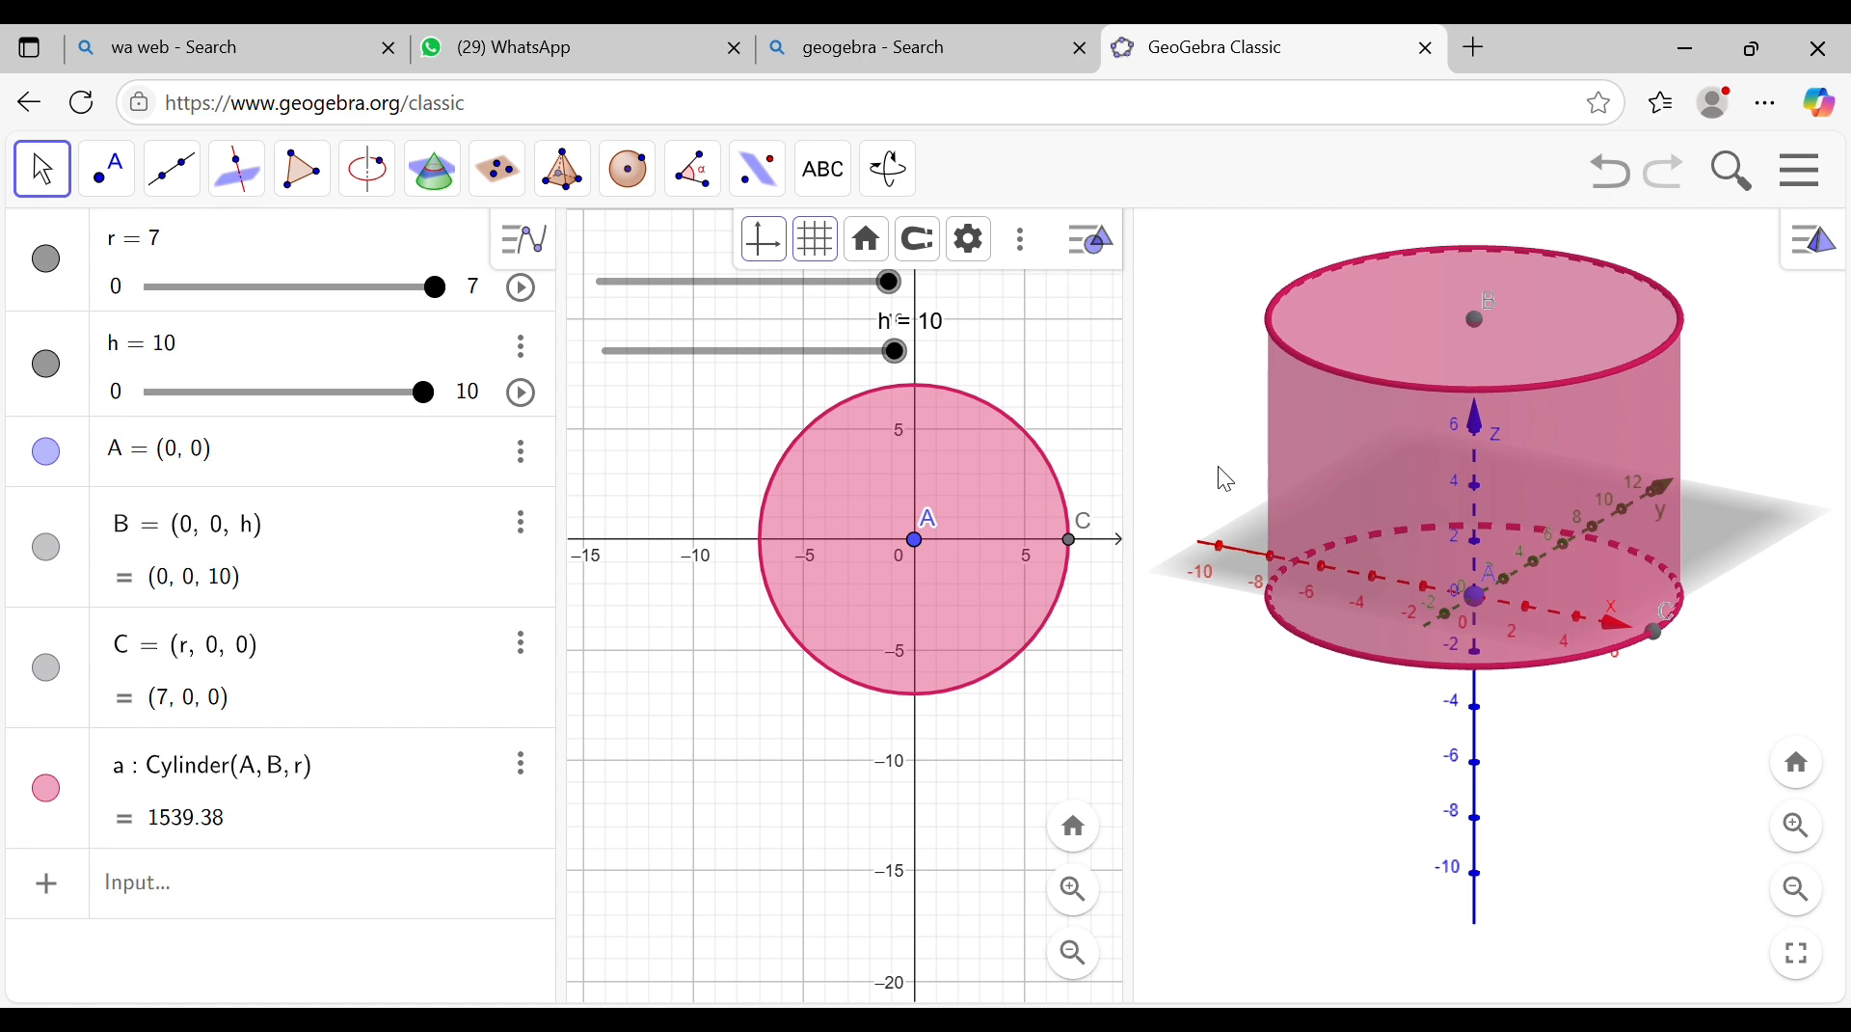
pyautogui.click(713, 195)
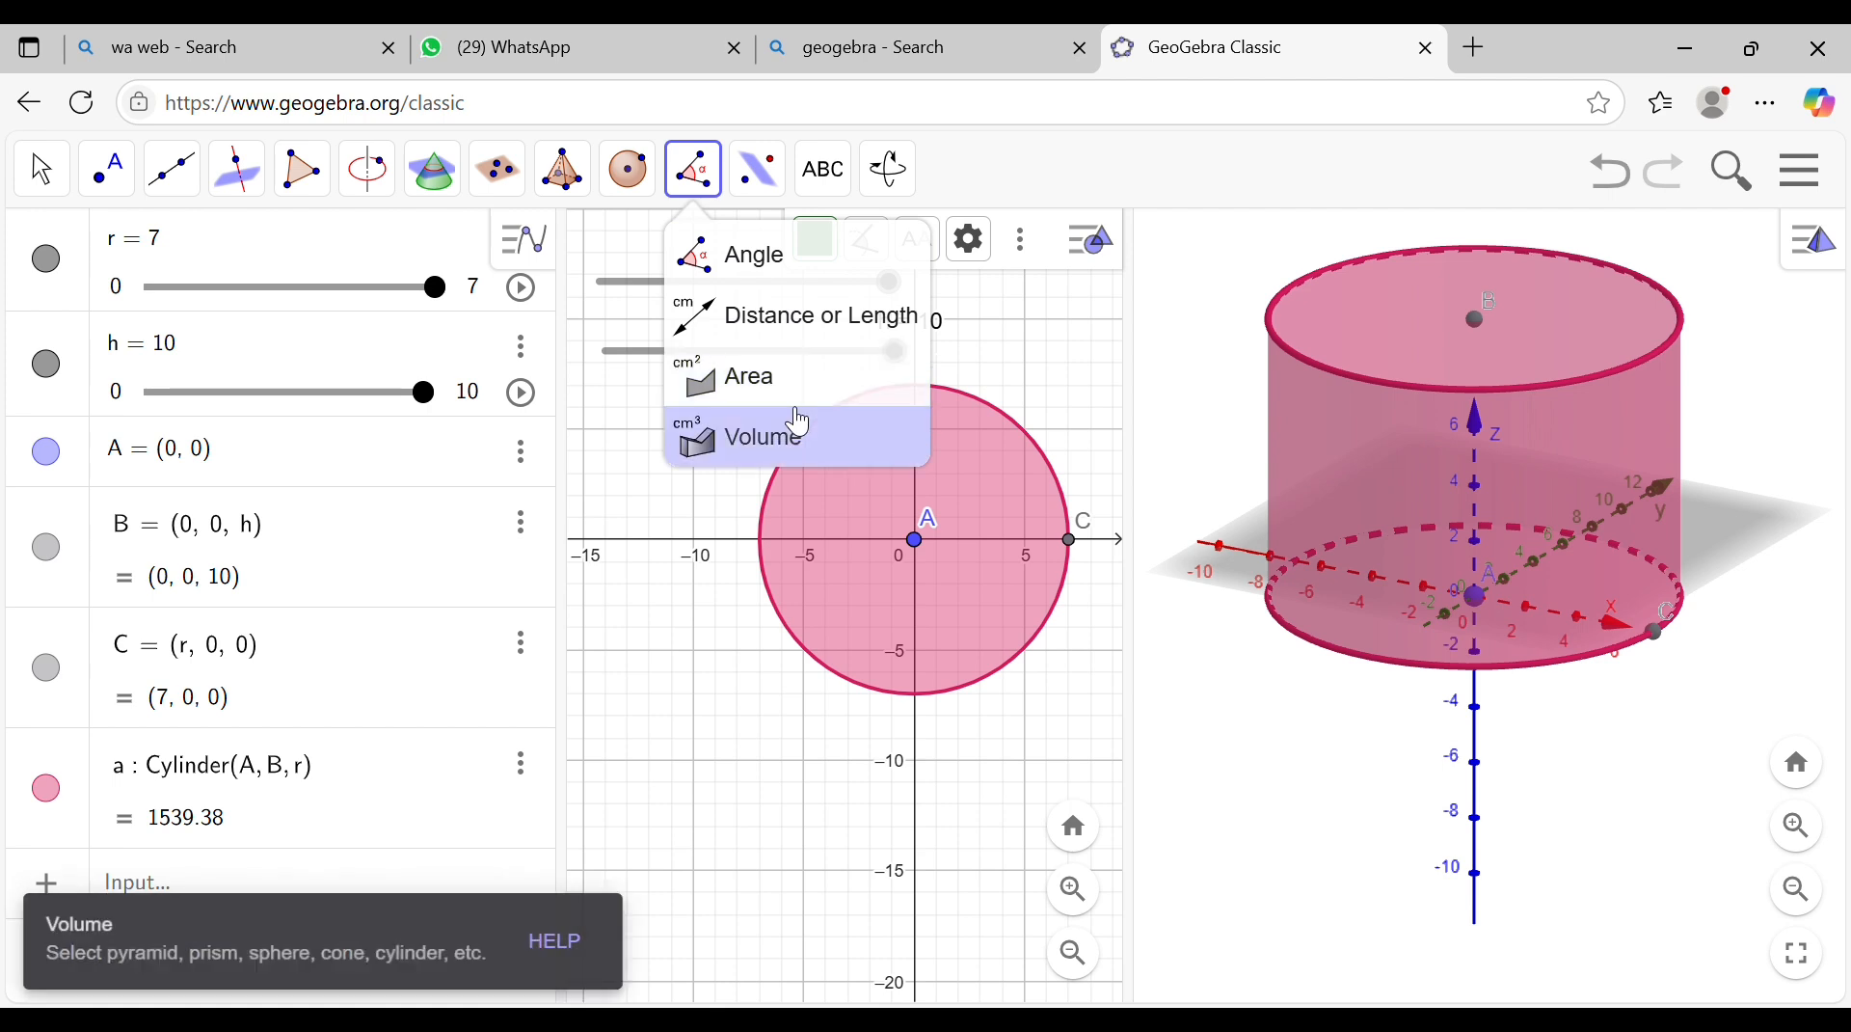
pyautogui.click(800, 424)
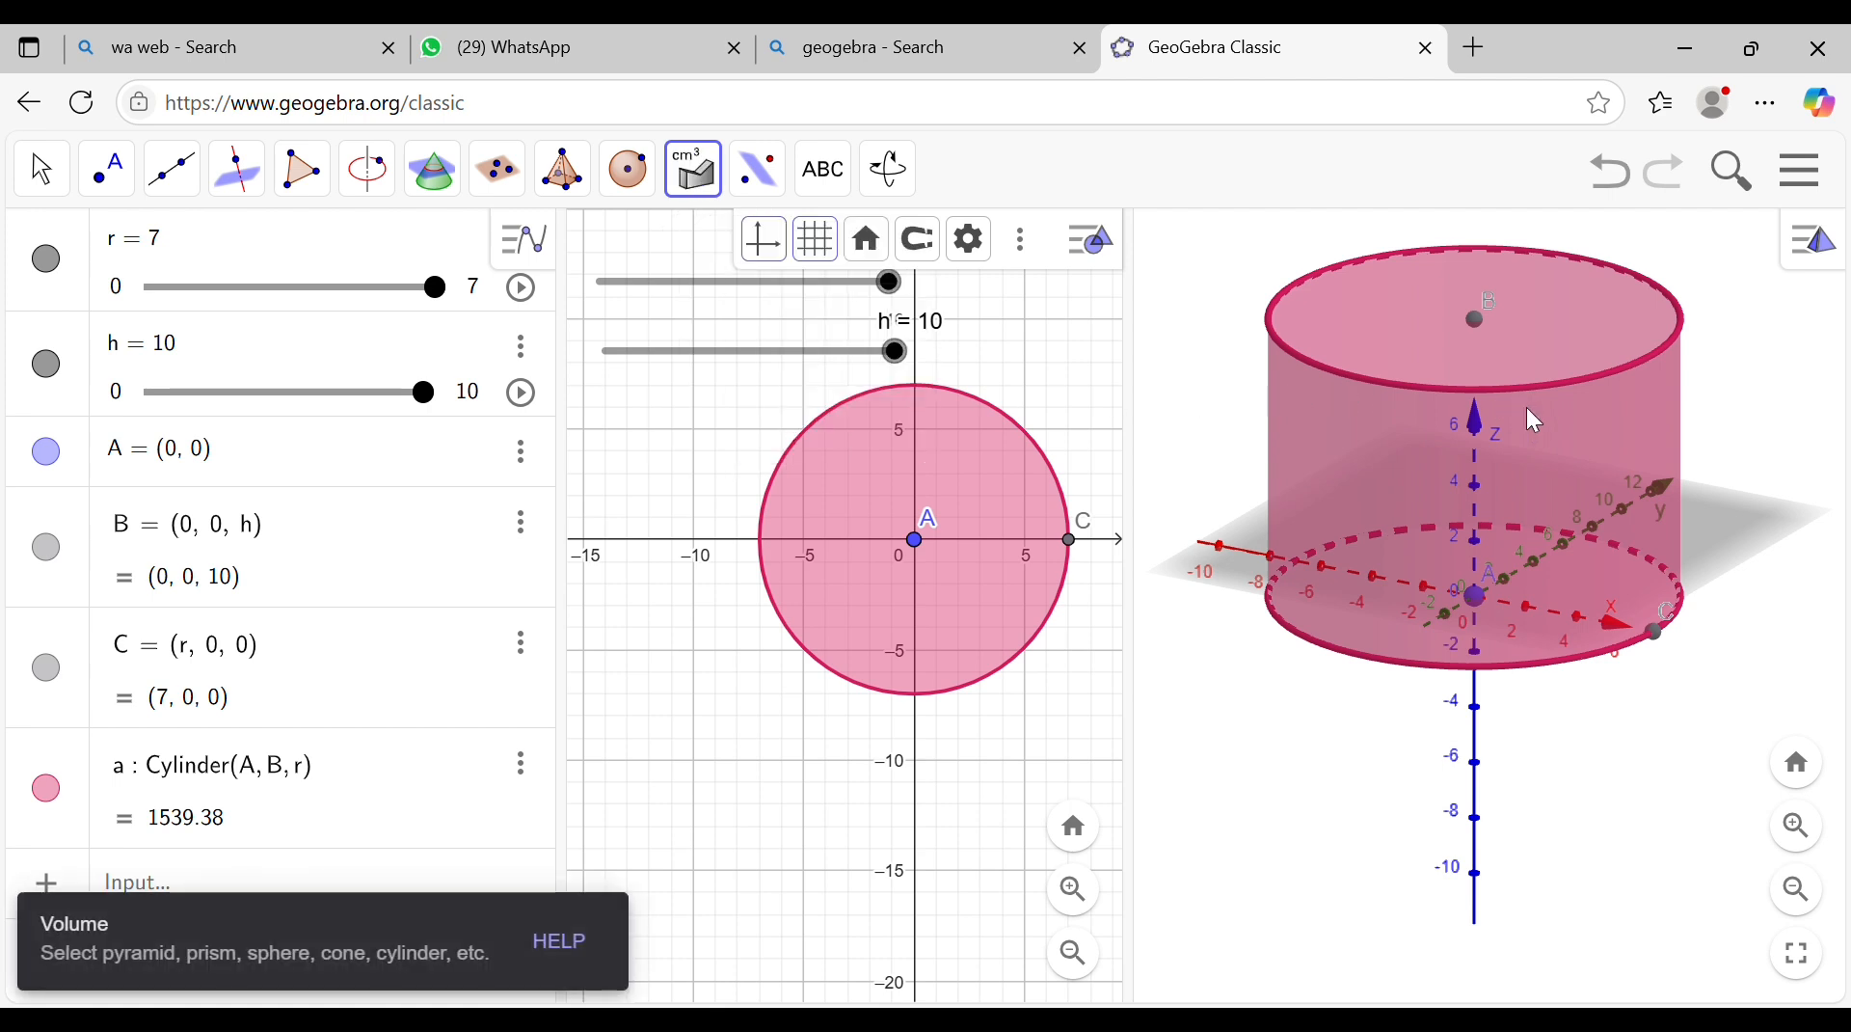
pyautogui.click(1572, 441)
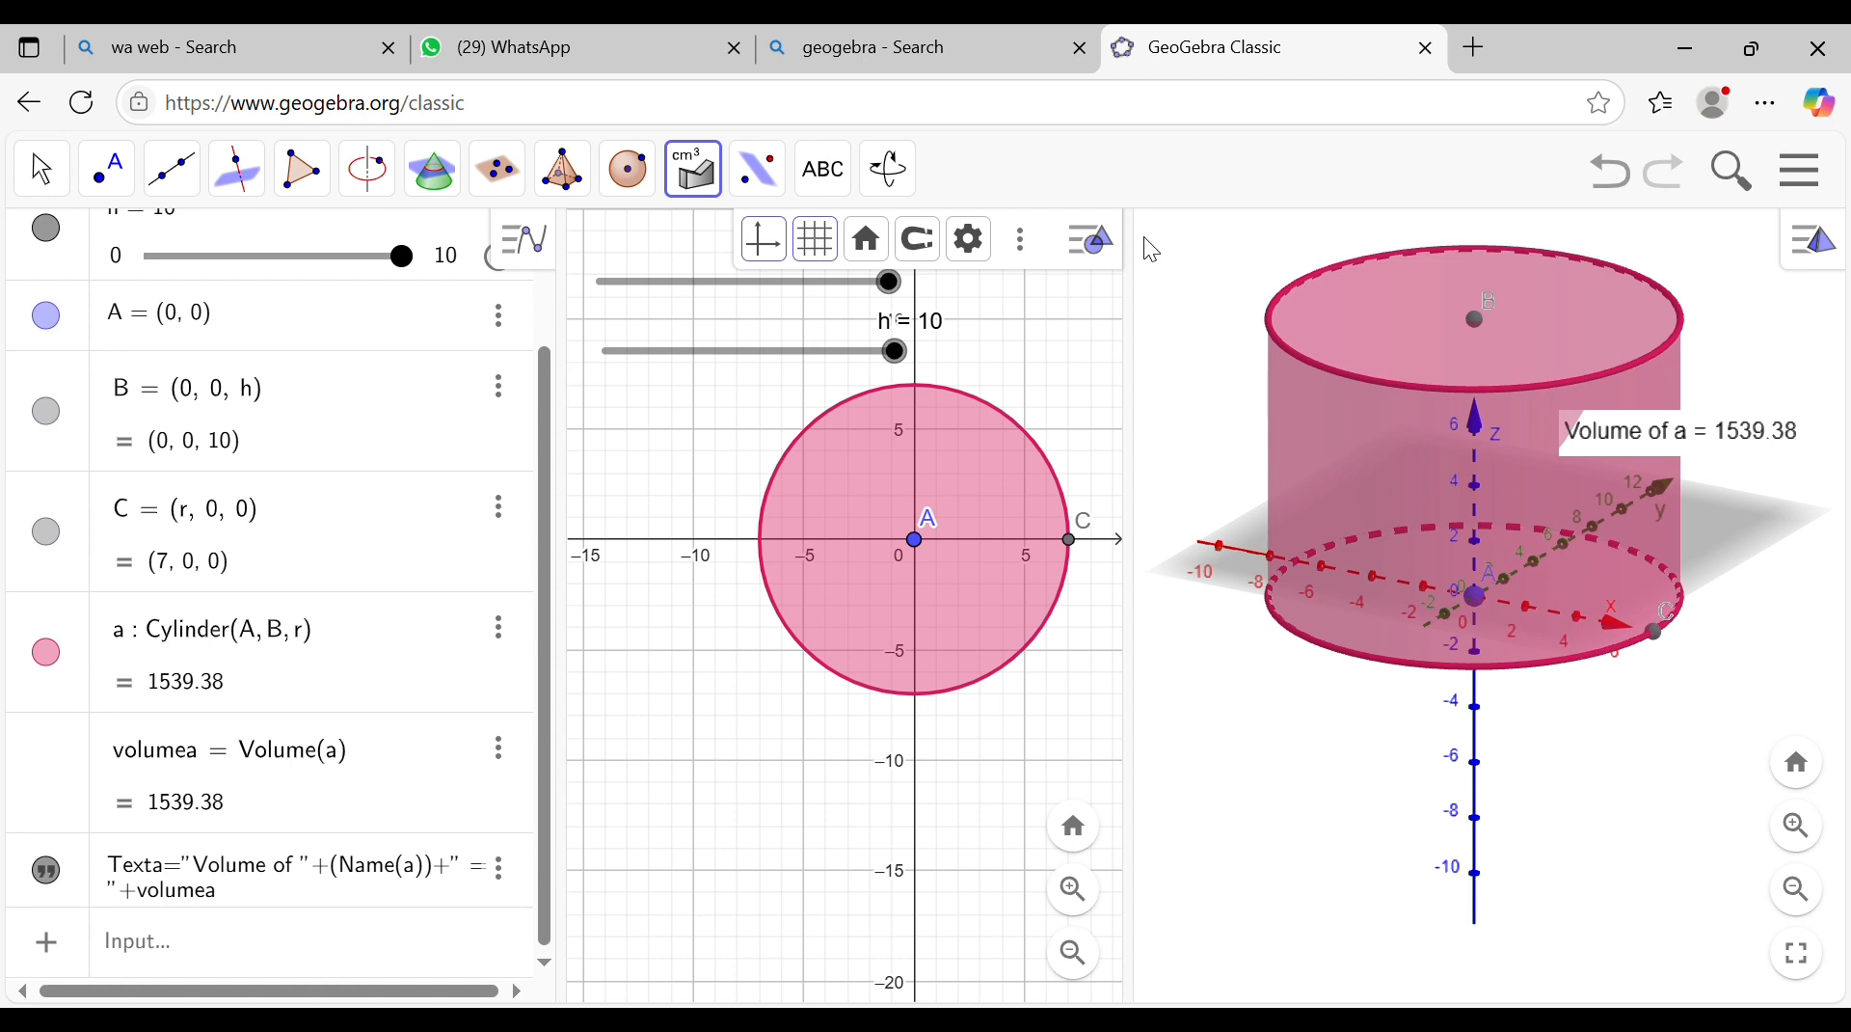
# Step: Measure the areas of the cylinder's top and bottom circles with the Area tool, placing both labels in the 3D view
pyautogui.click(719, 178)
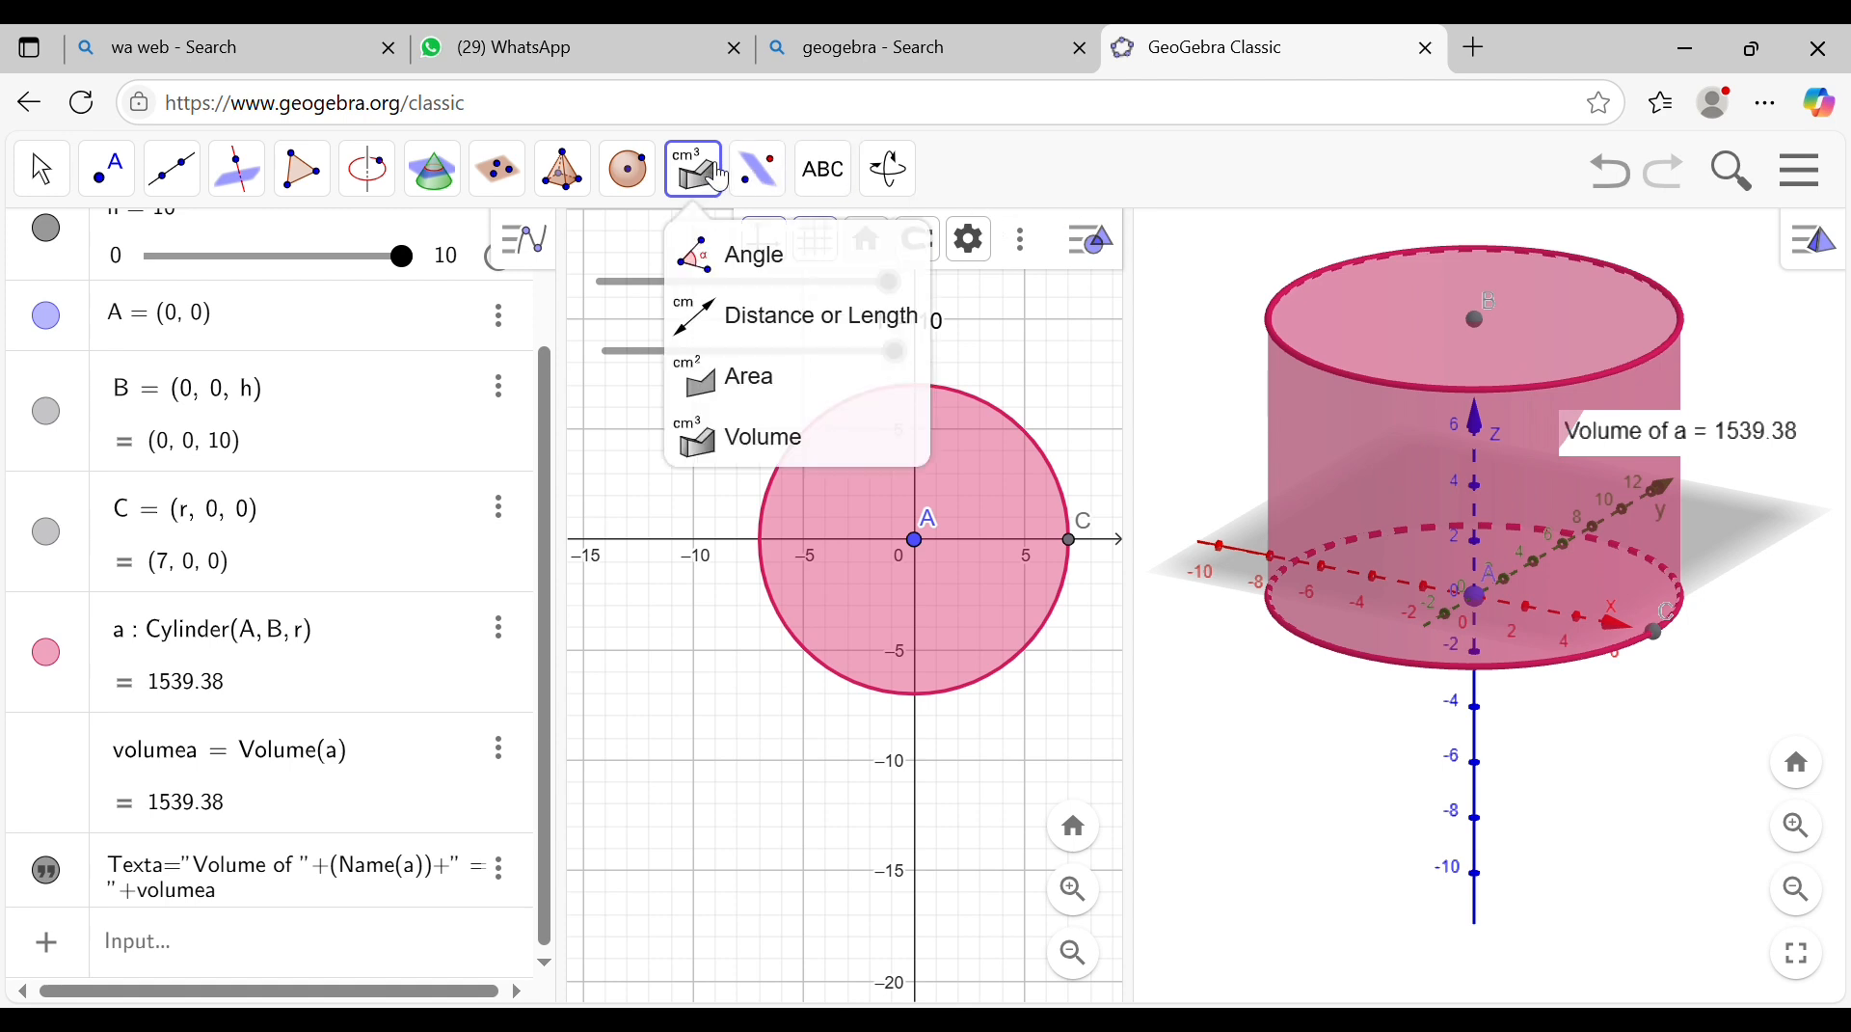
pyautogui.click(769, 378)
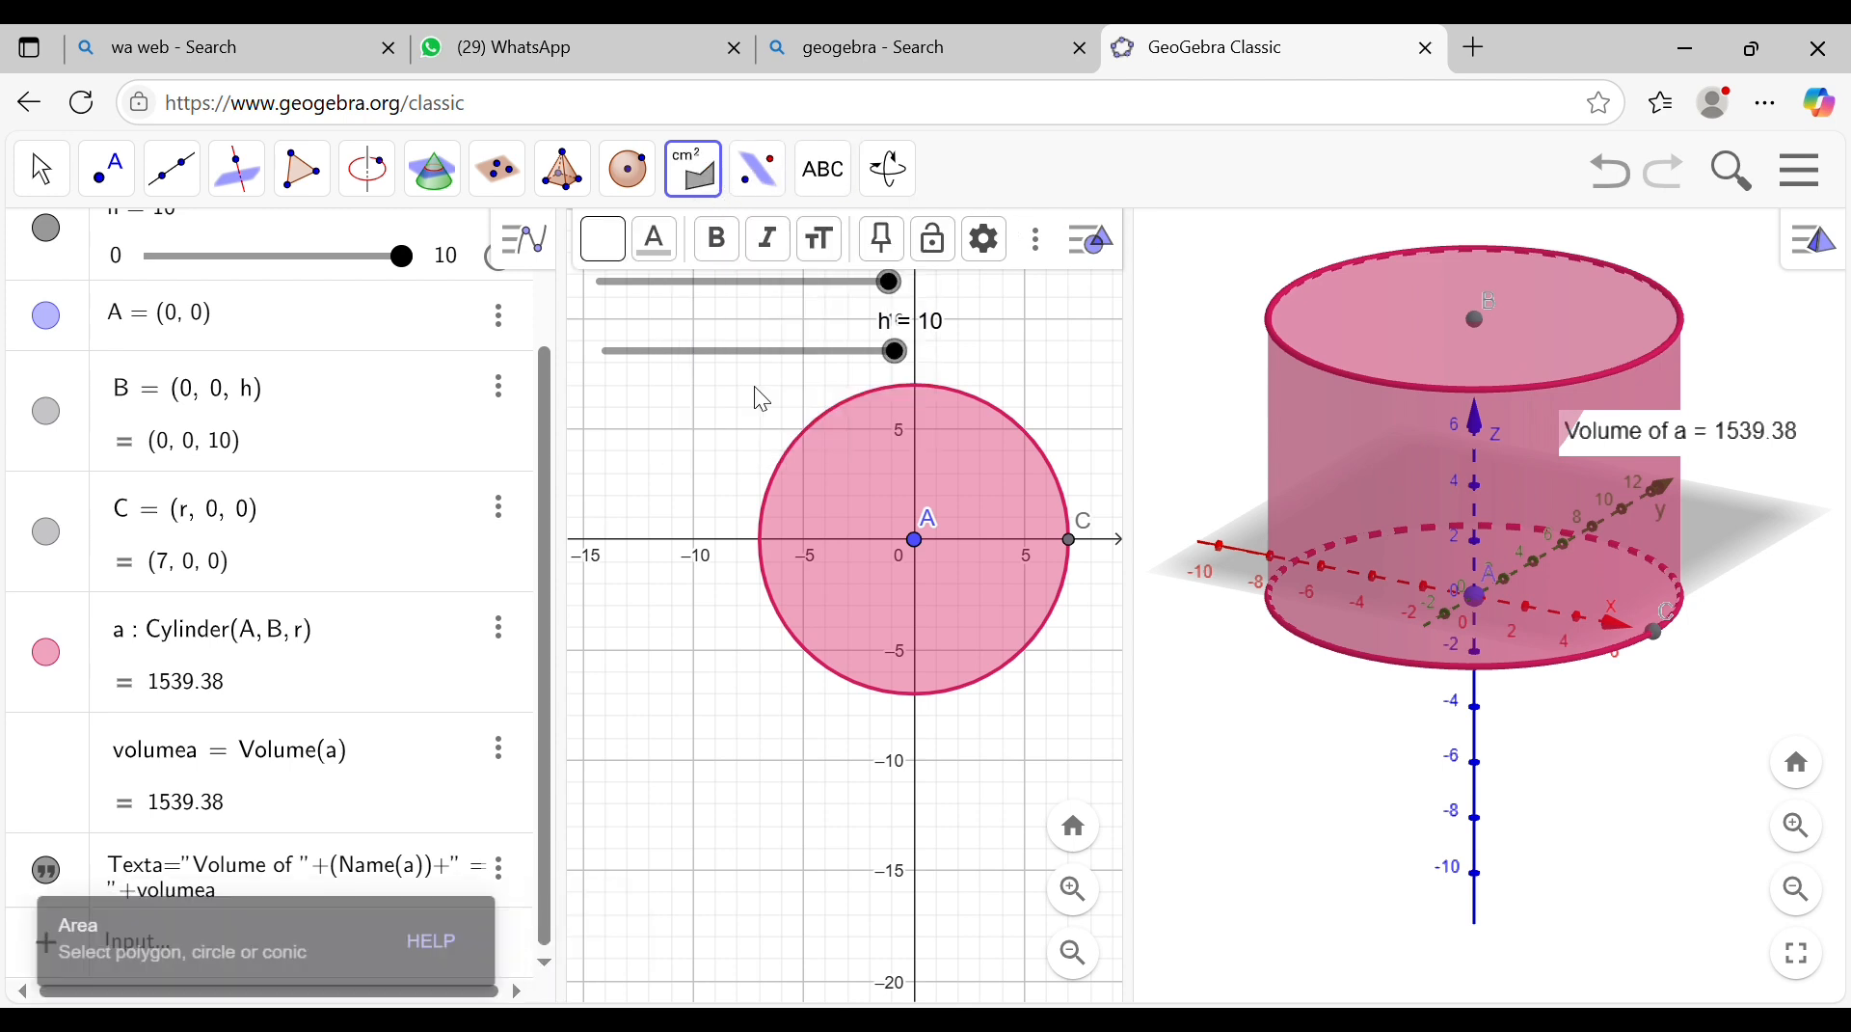
pyautogui.click(1414, 305)
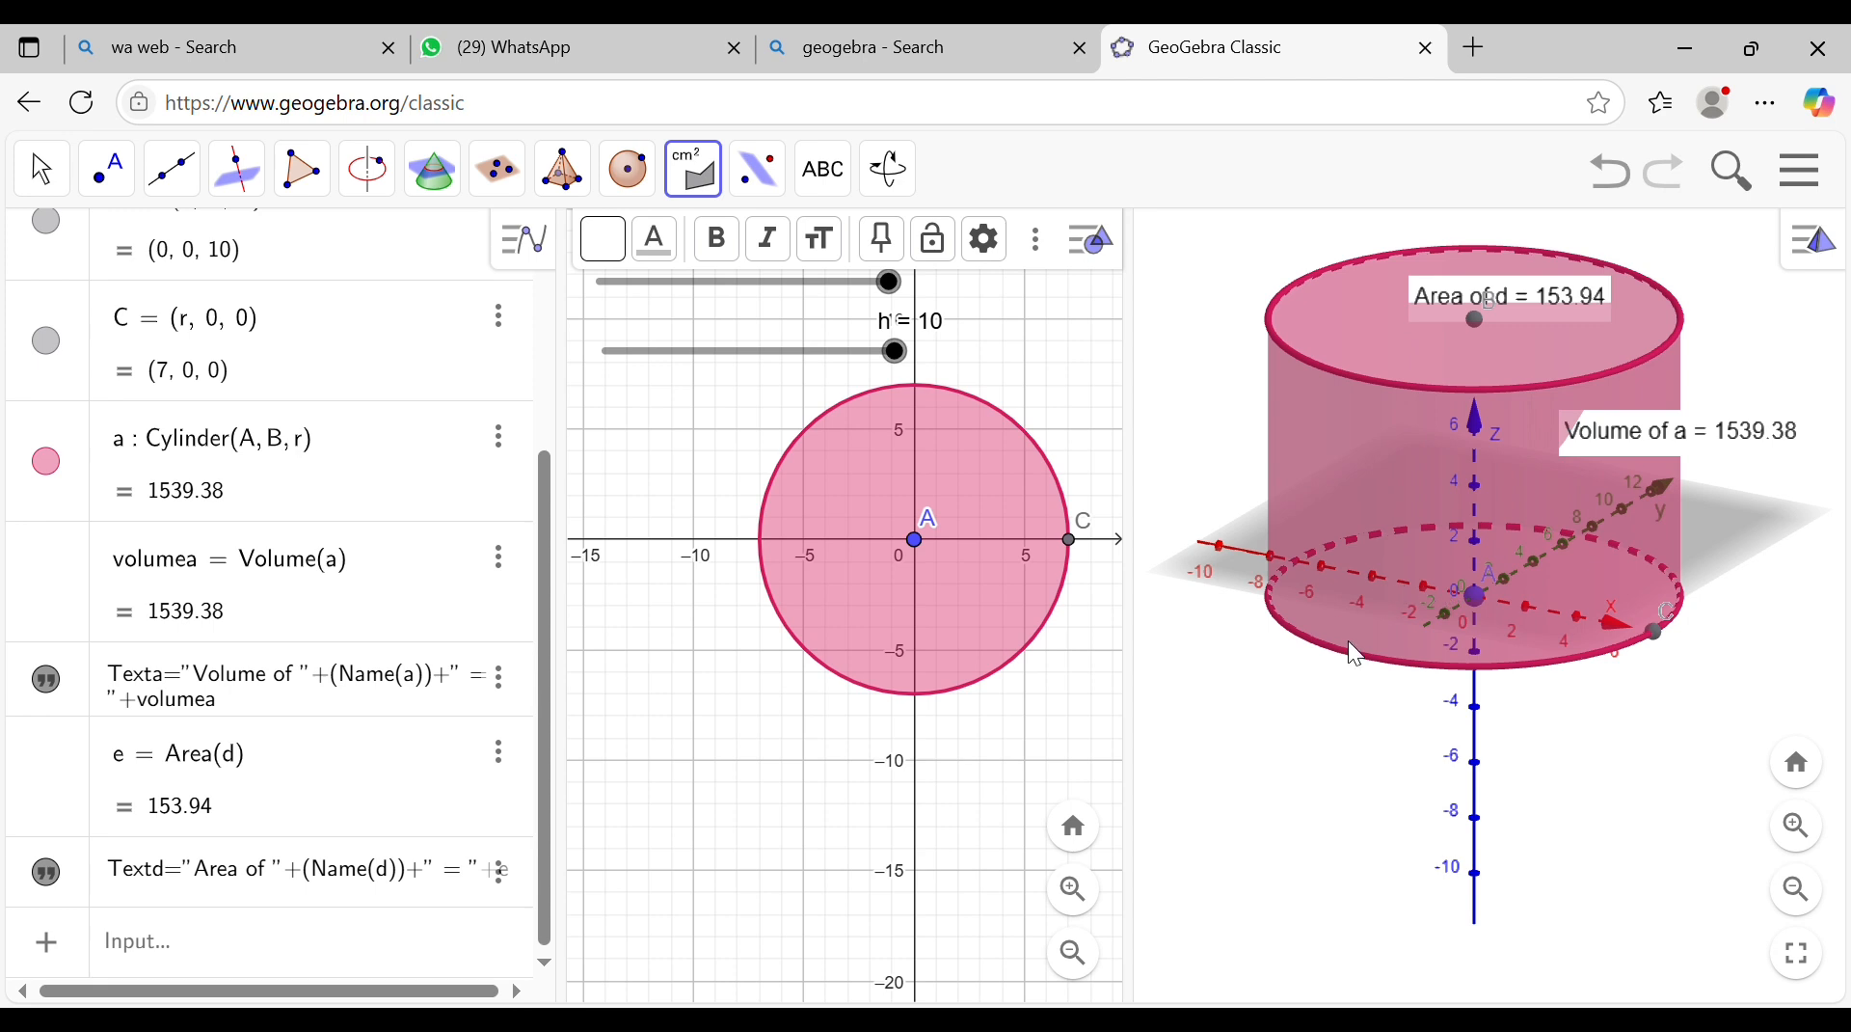
pyautogui.click(1525, 636)
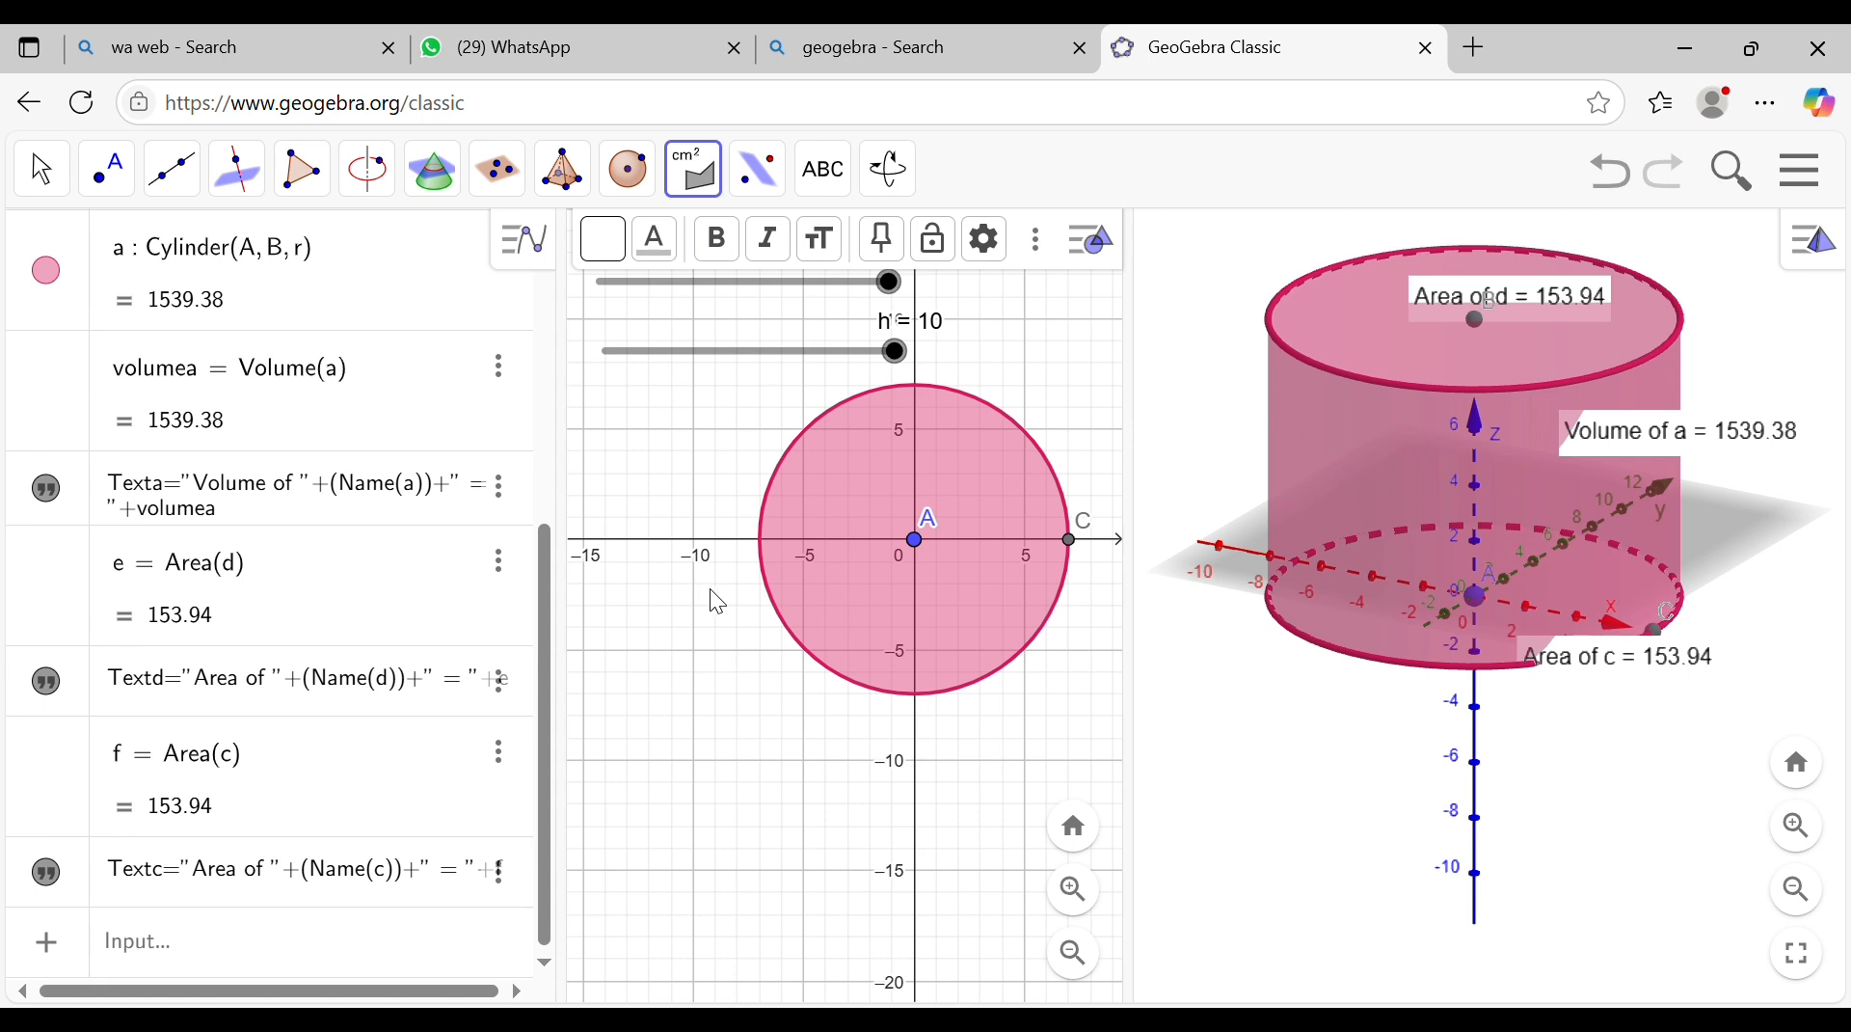
pyautogui.click(737, 605)
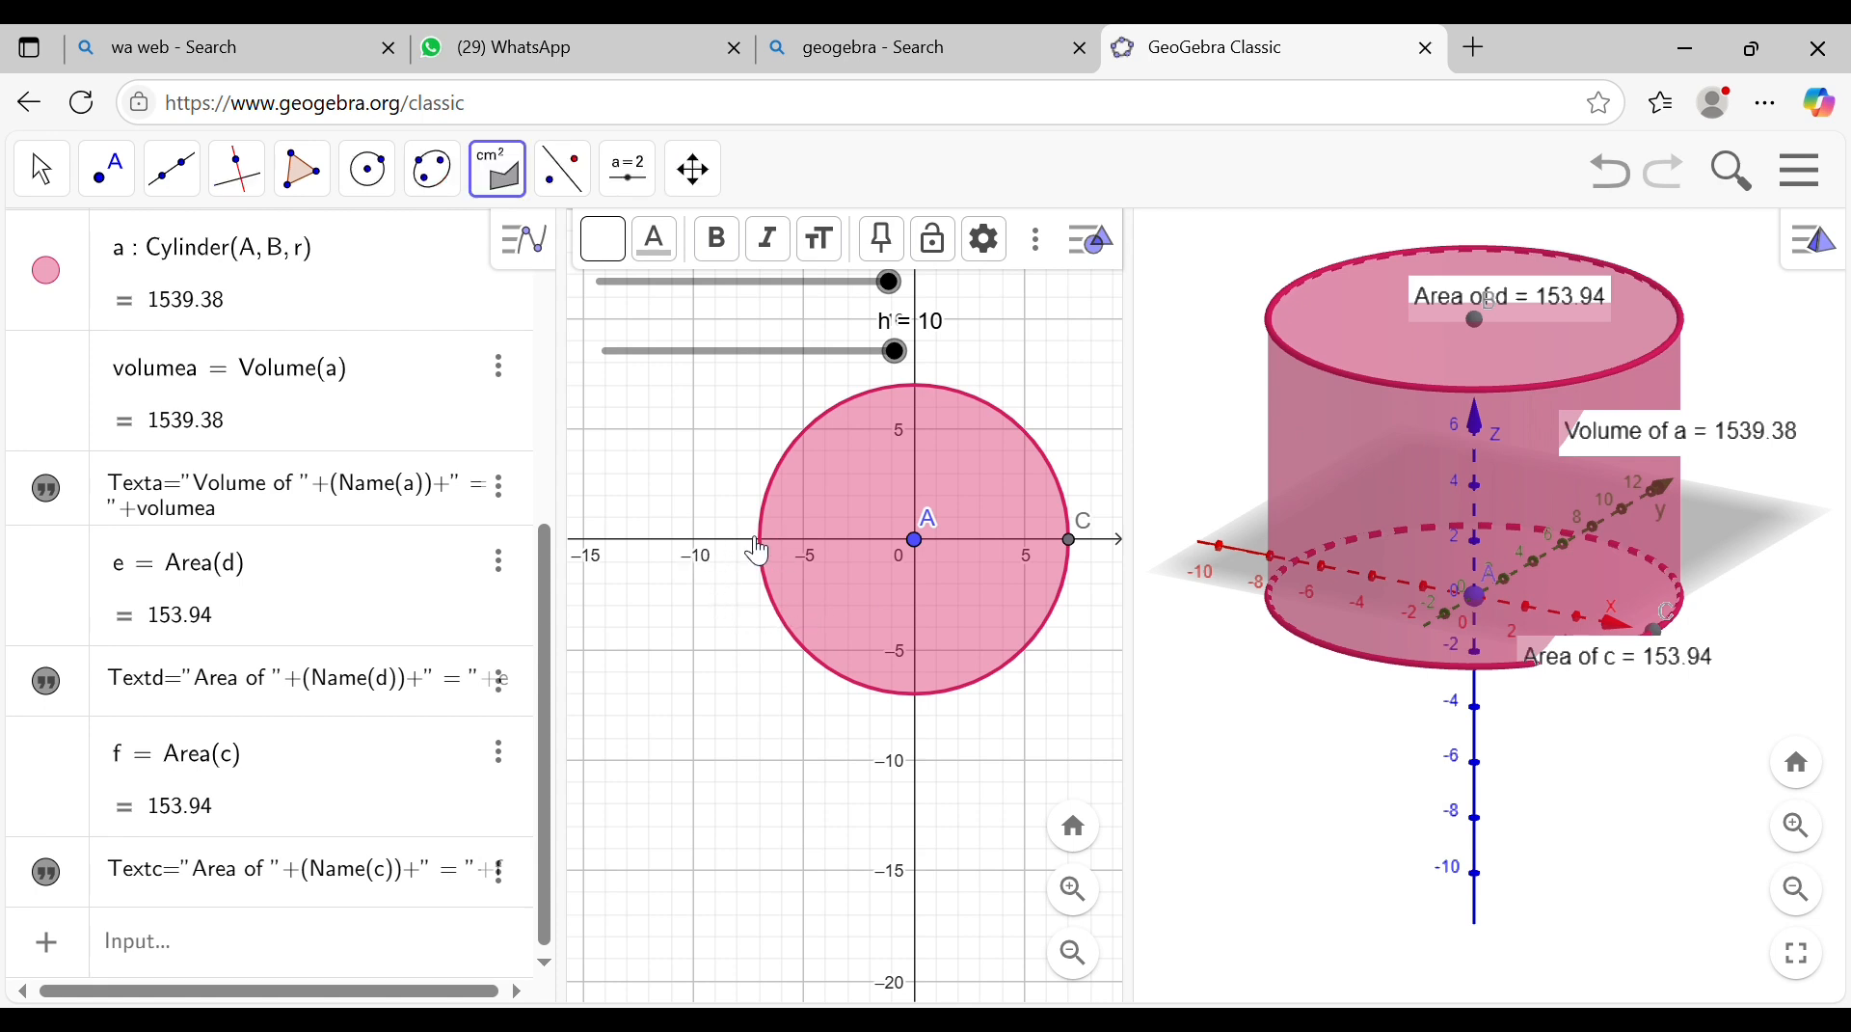
pyautogui.press('Escape')
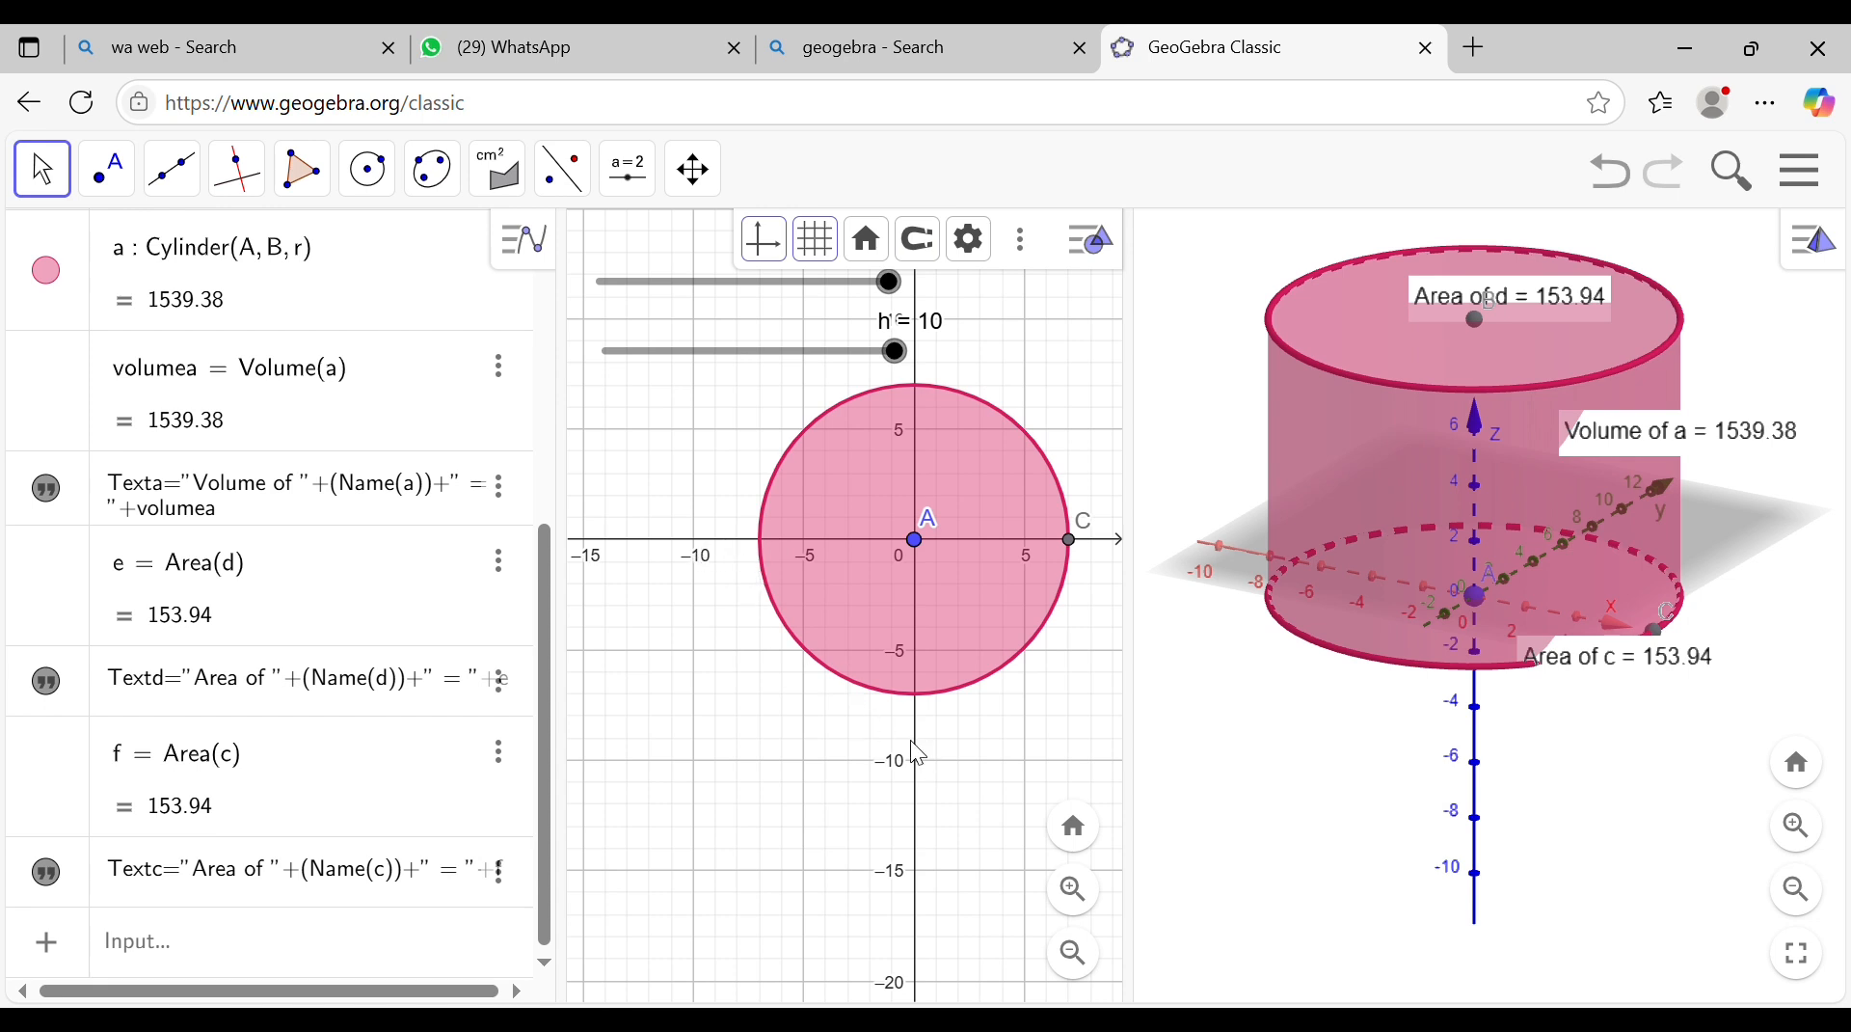
# Step: Hide the axes and set No Grid in the 2D graphics view, leaving a blank area around the sliders
pyautogui.moveTo(938, 752); pyautogui.dragTo(1170, 463)
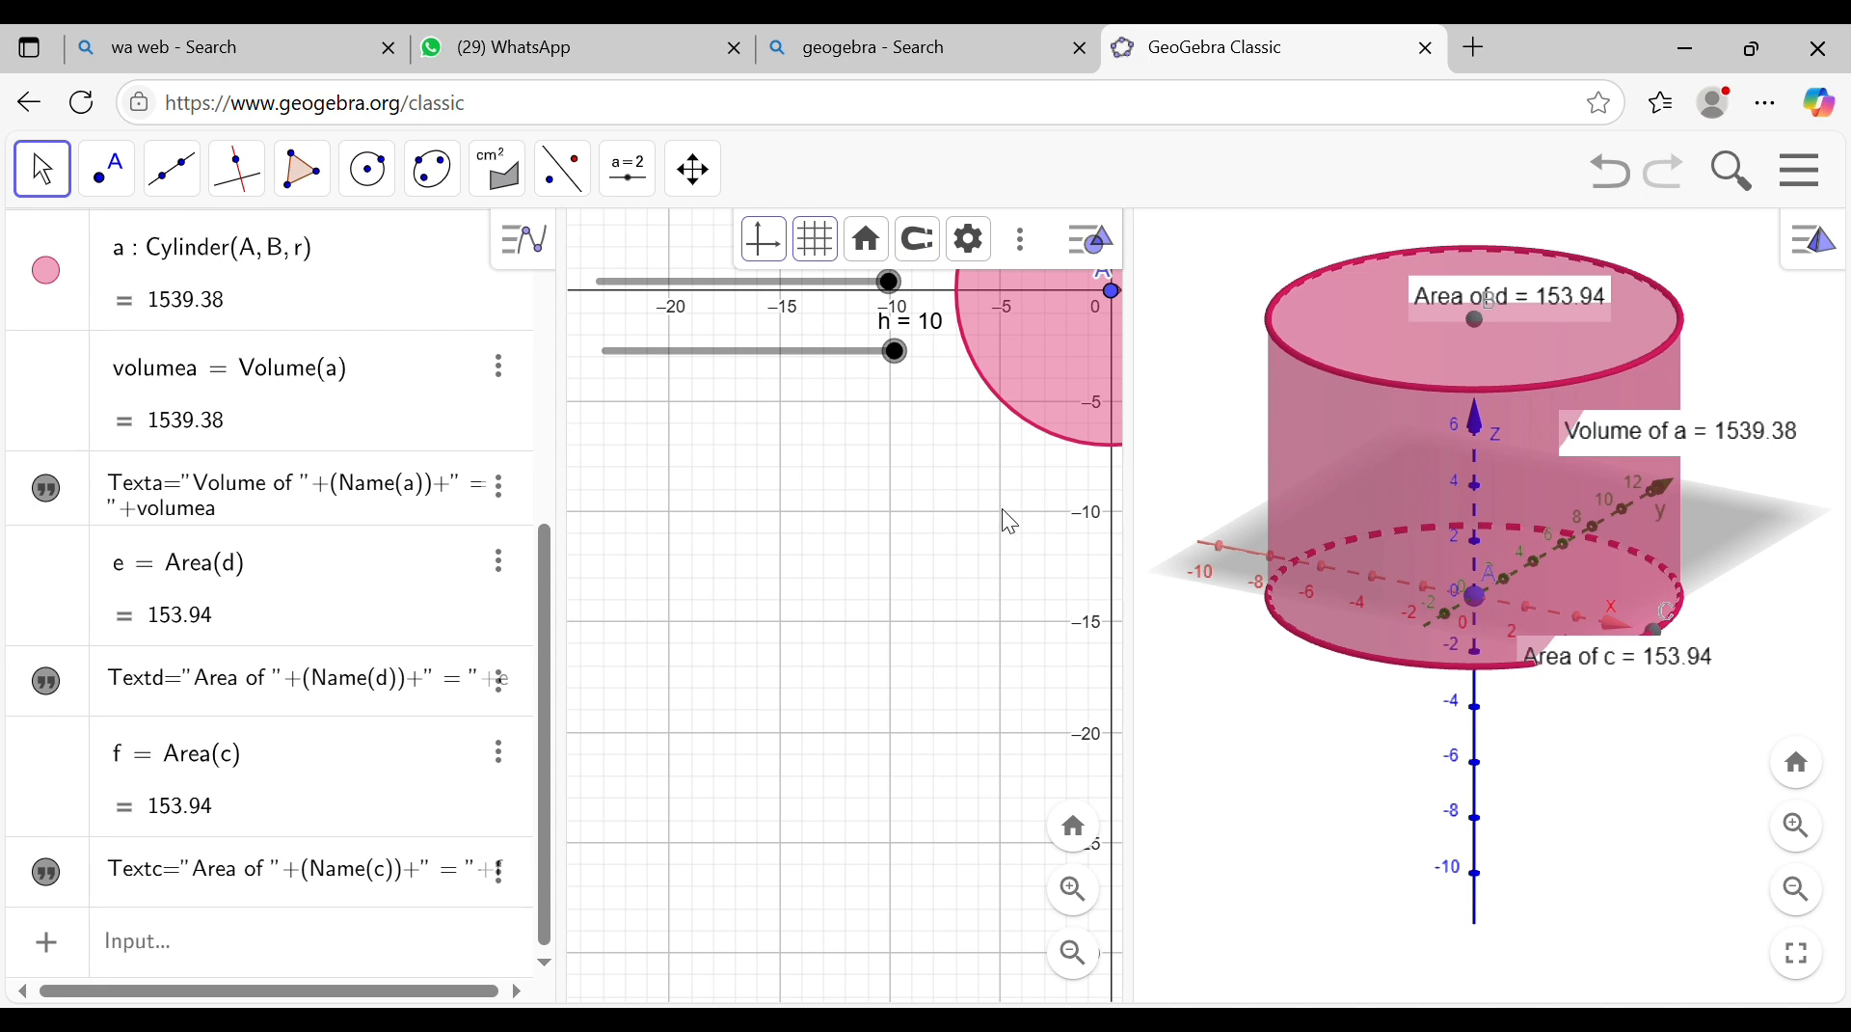
pyautogui.moveTo(998, 521); pyautogui.dragTo(1140, 495)
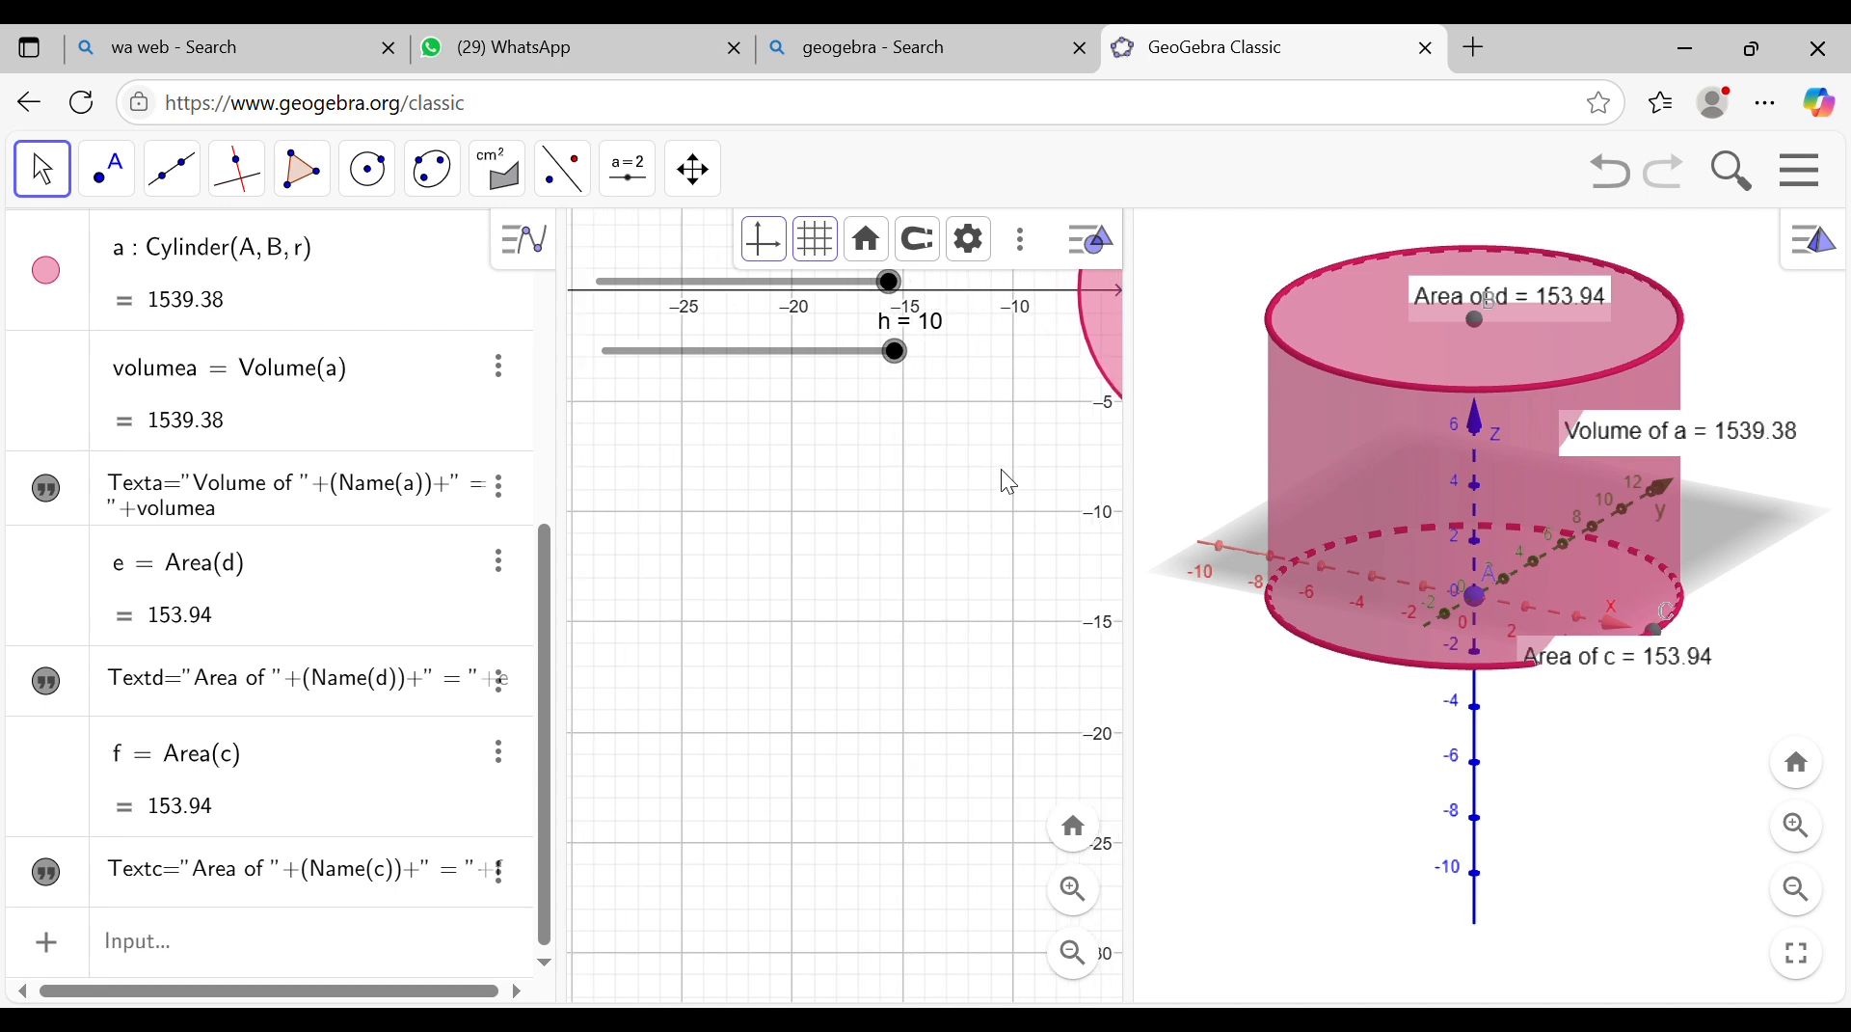
pyautogui.moveTo(1026, 481); pyautogui.dragTo(1107, 643)
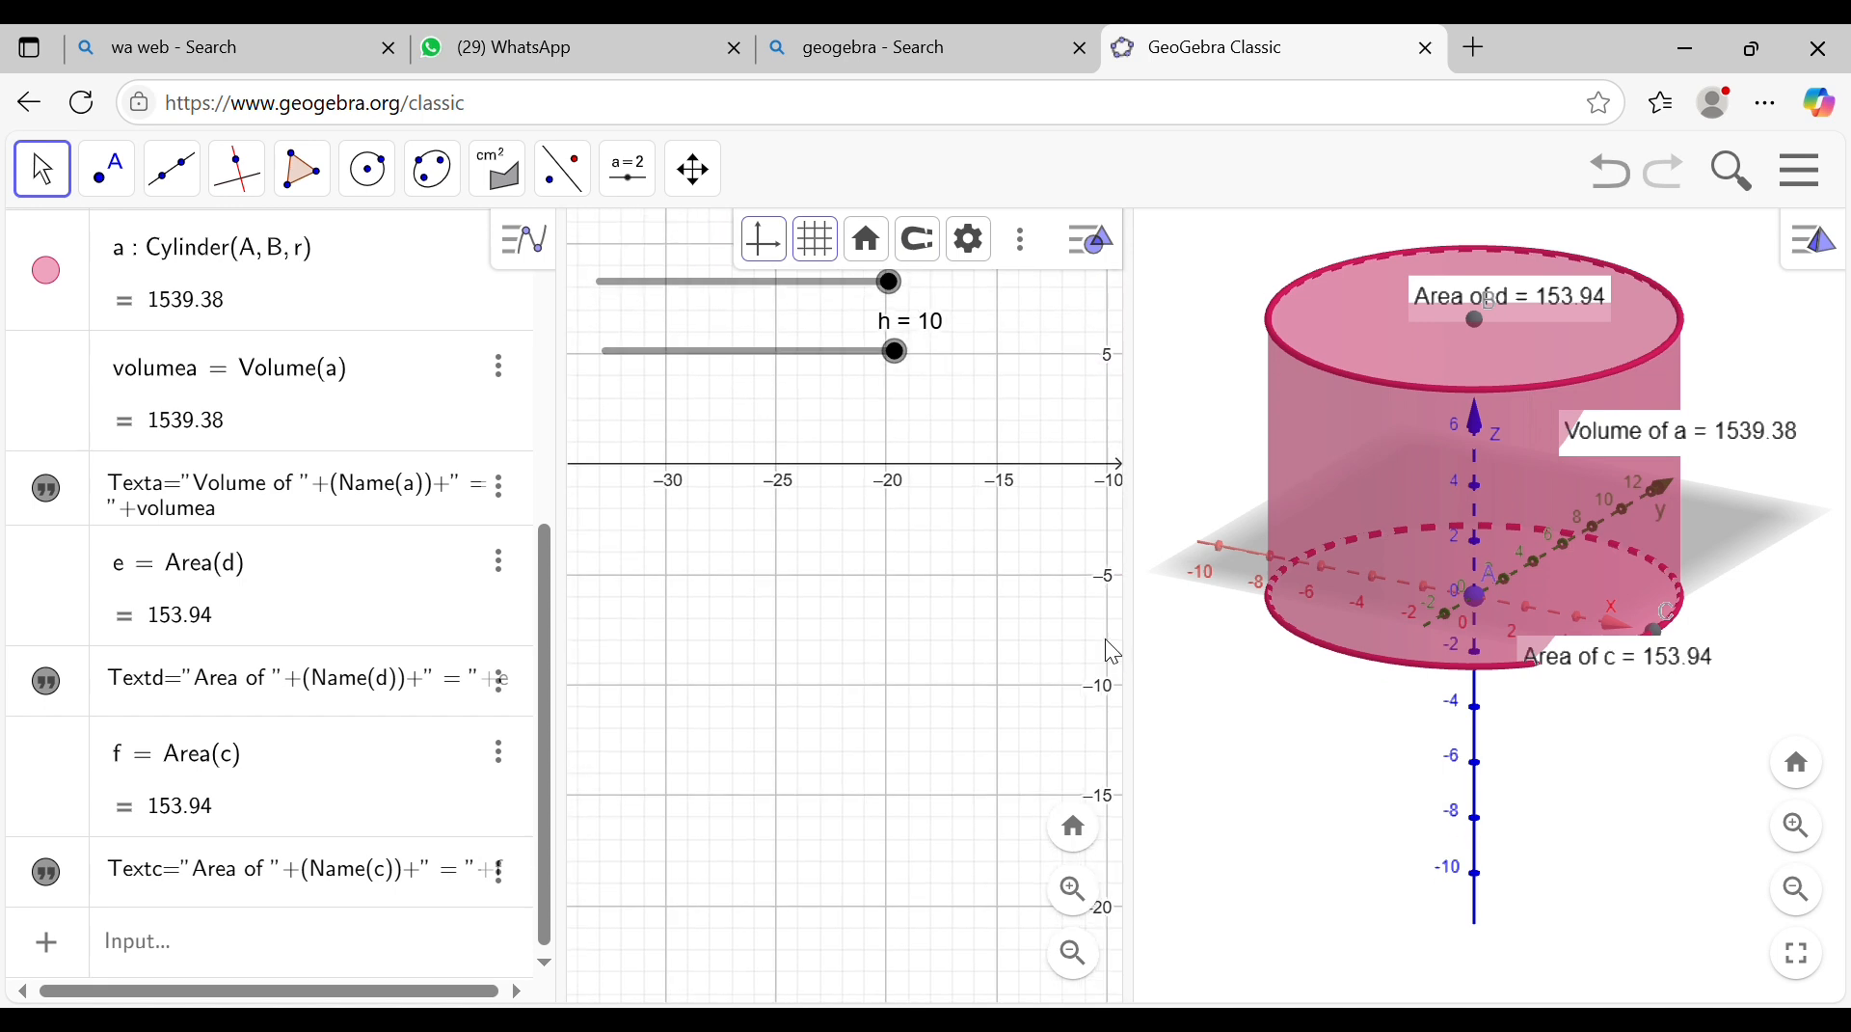
pyautogui.rightClick(999, 483)
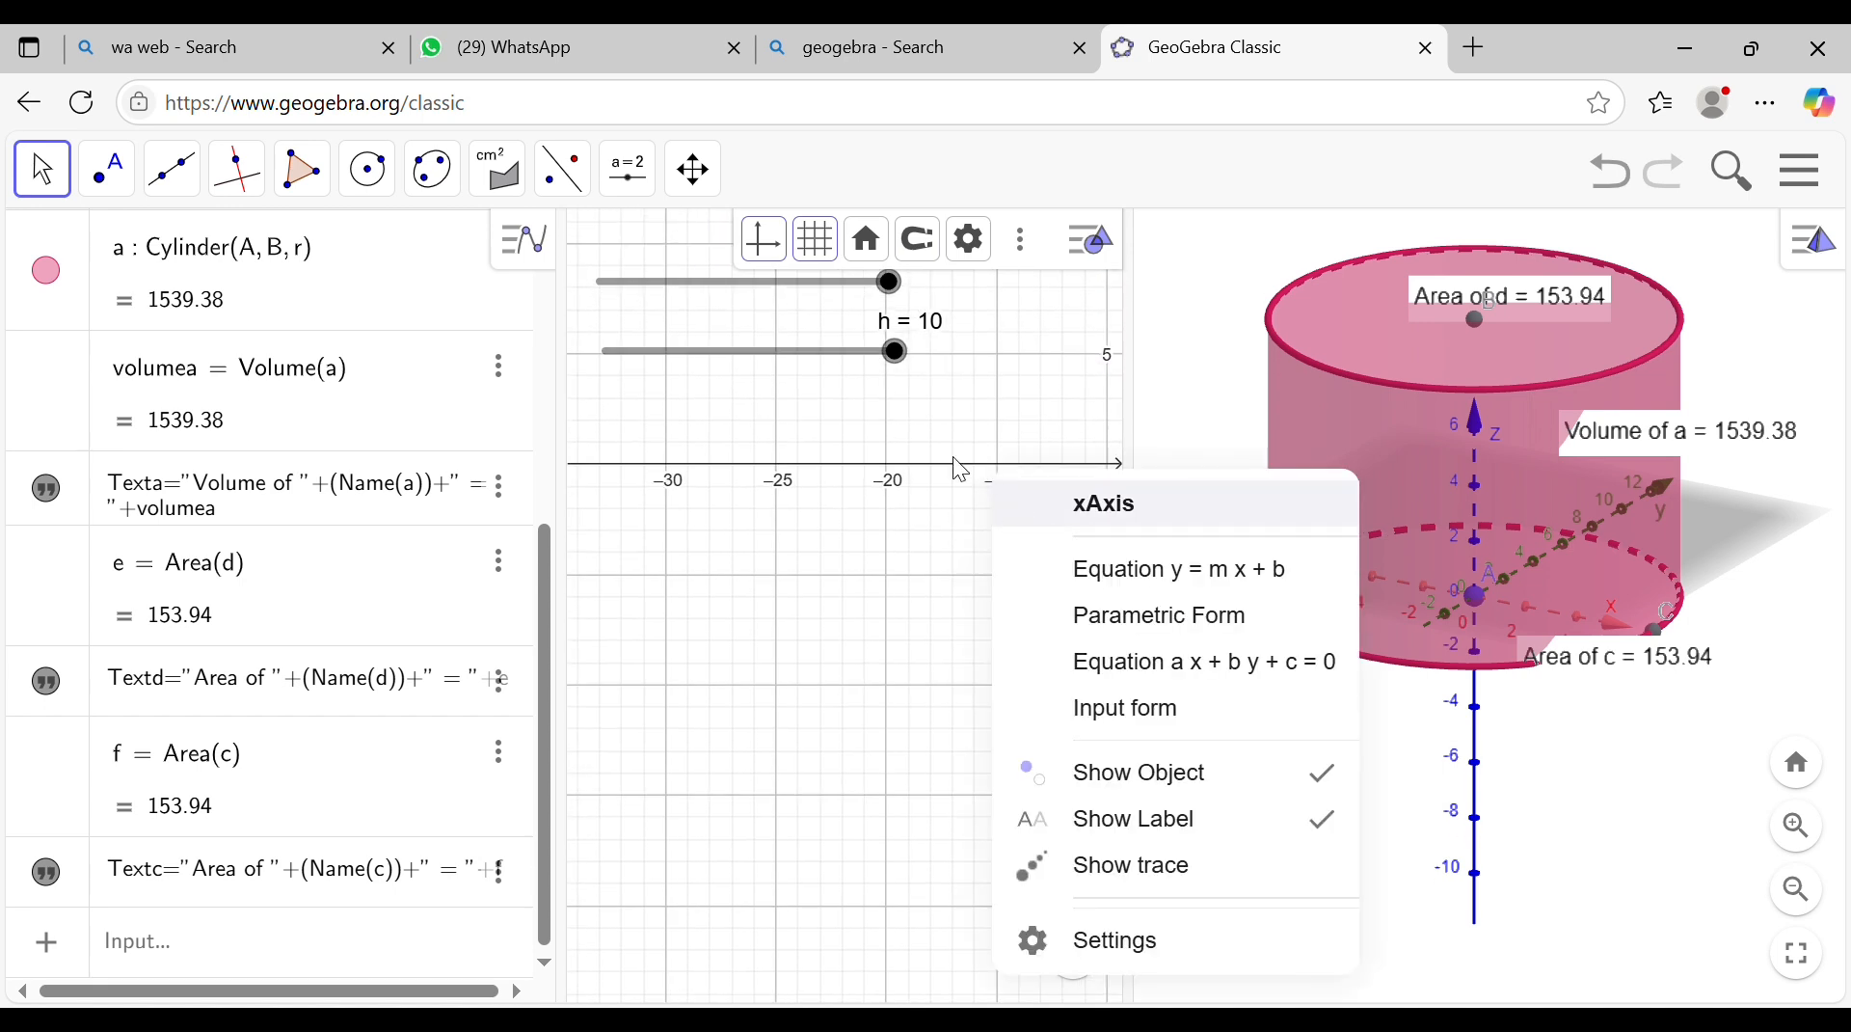
pyautogui.click(972, 477)
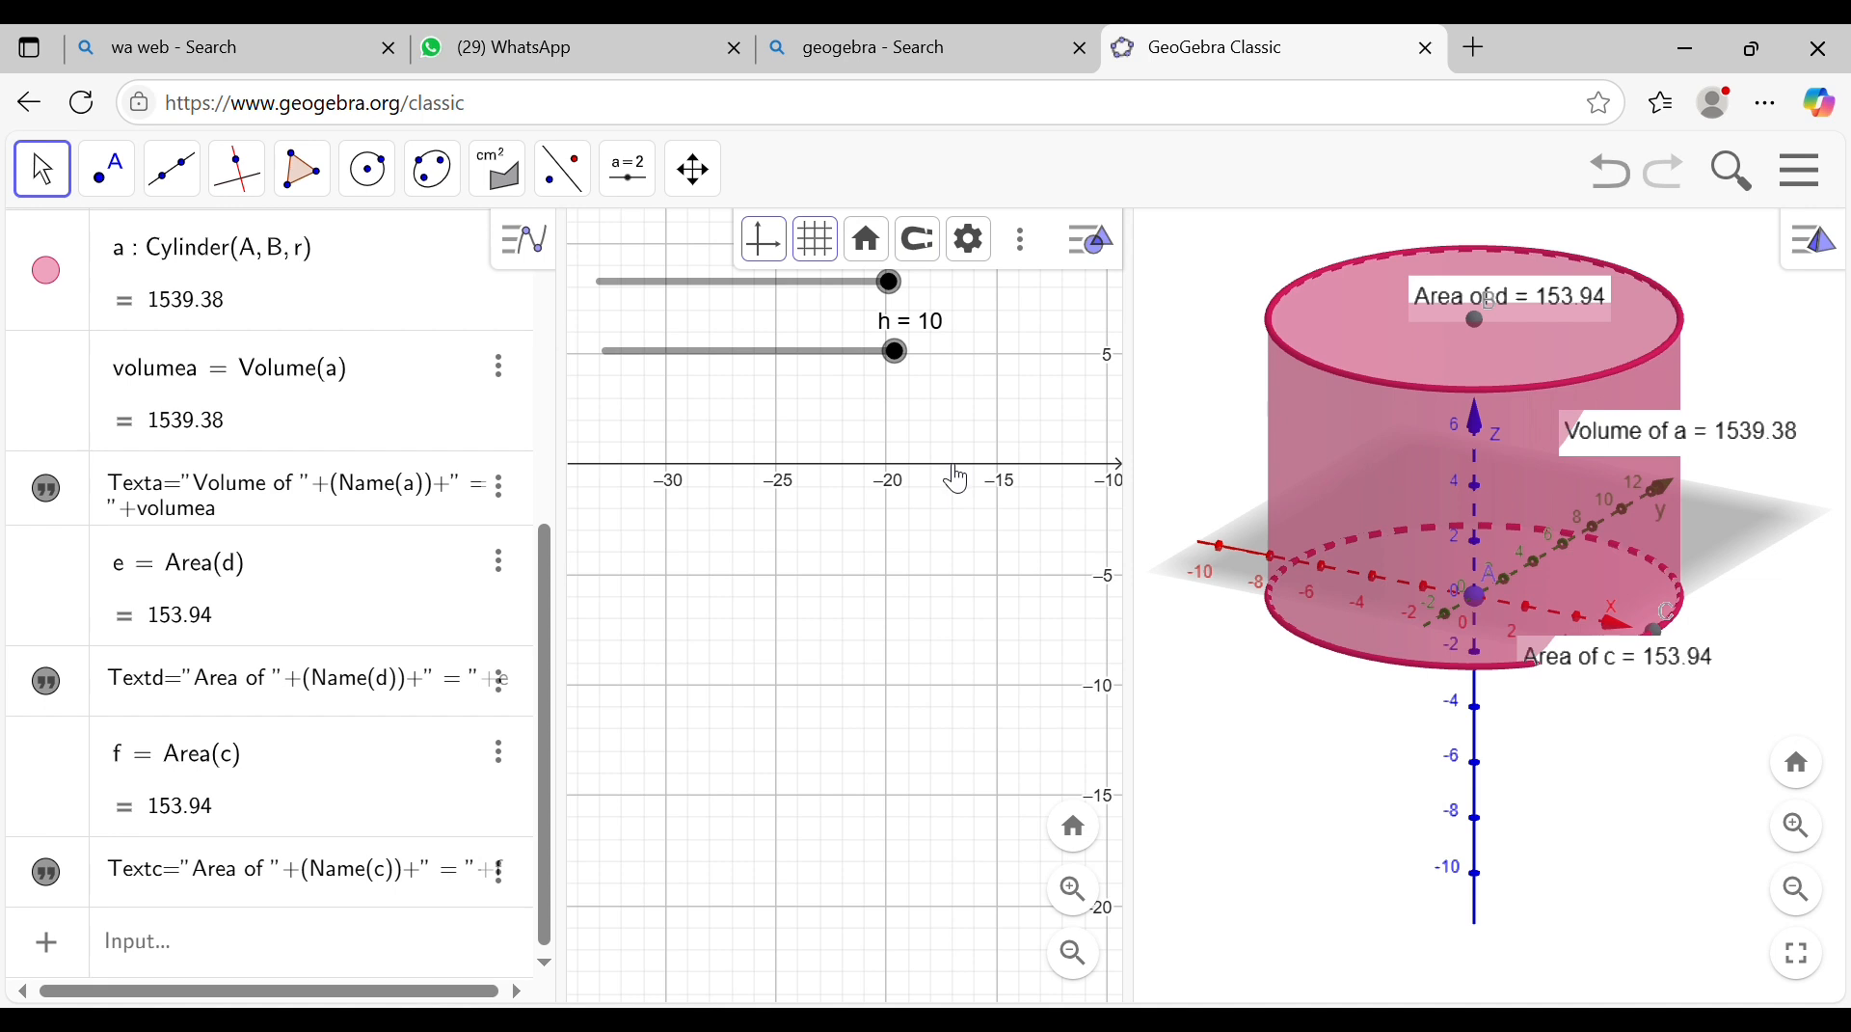
pyautogui.rightClick(956, 479)
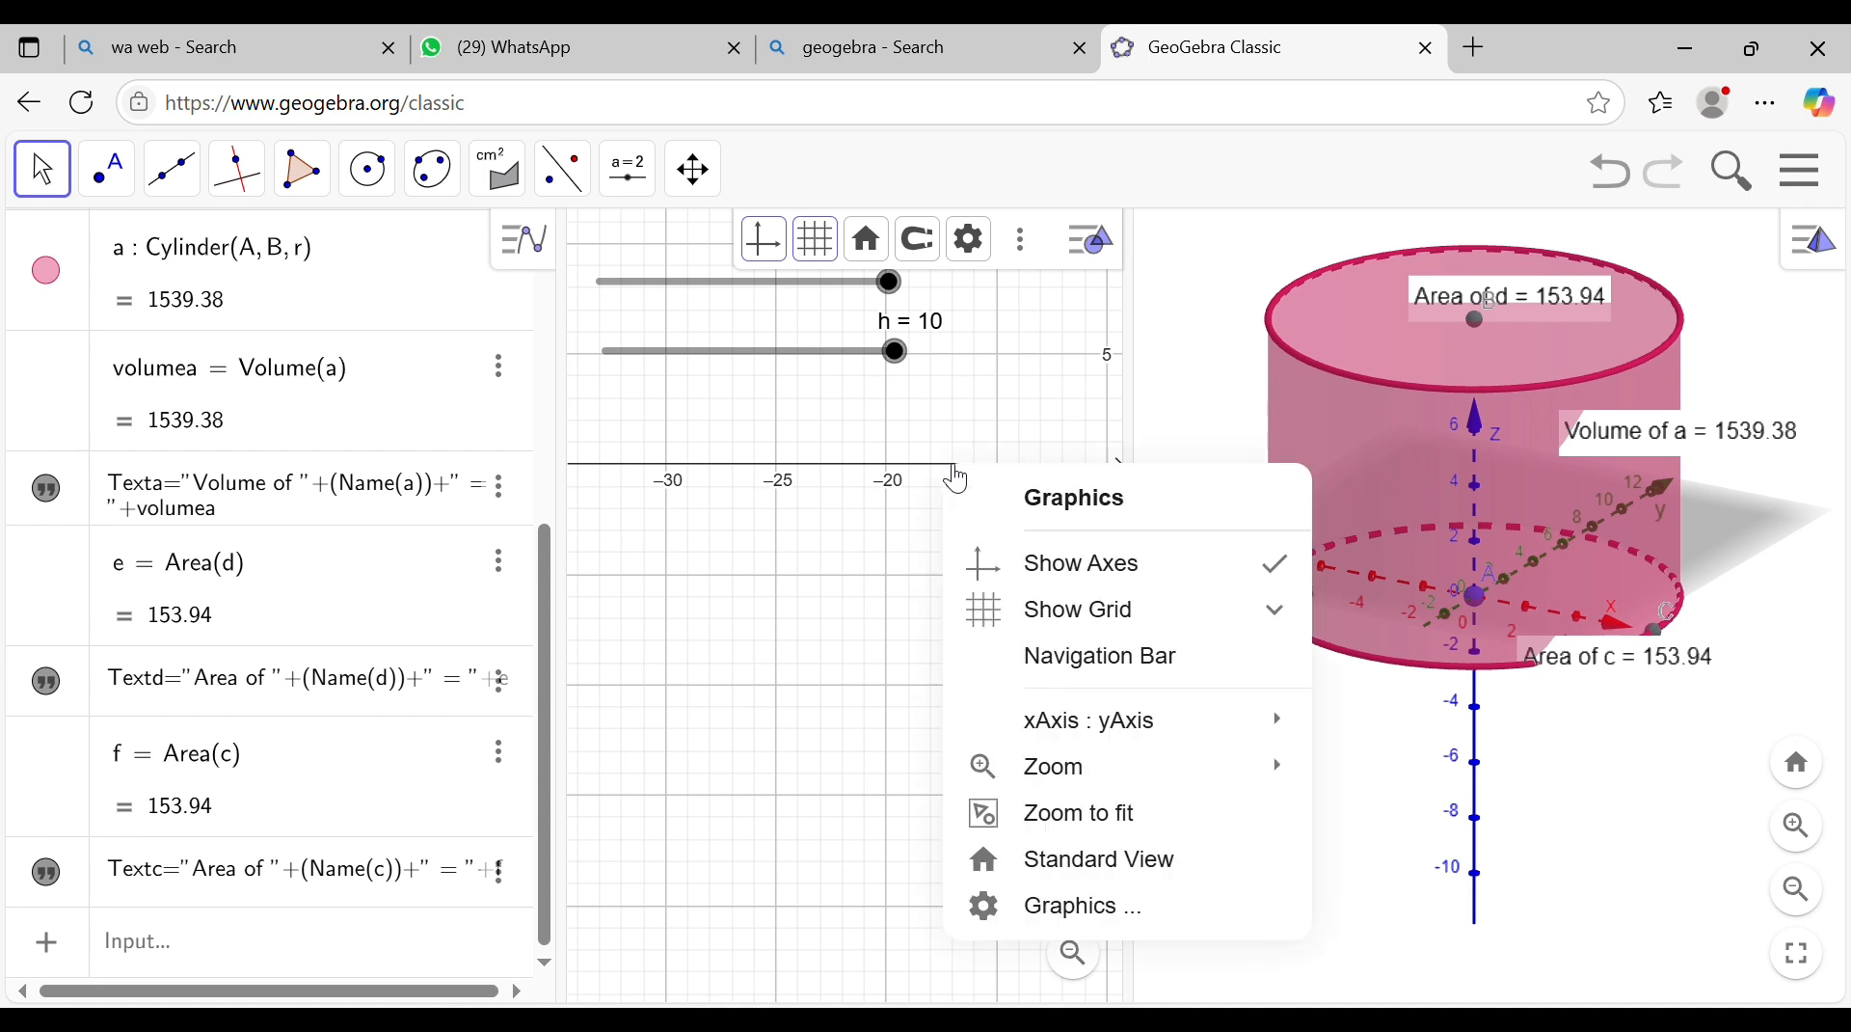
pyautogui.click(1060, 564)
pyautogui.rightClick(969, 478)
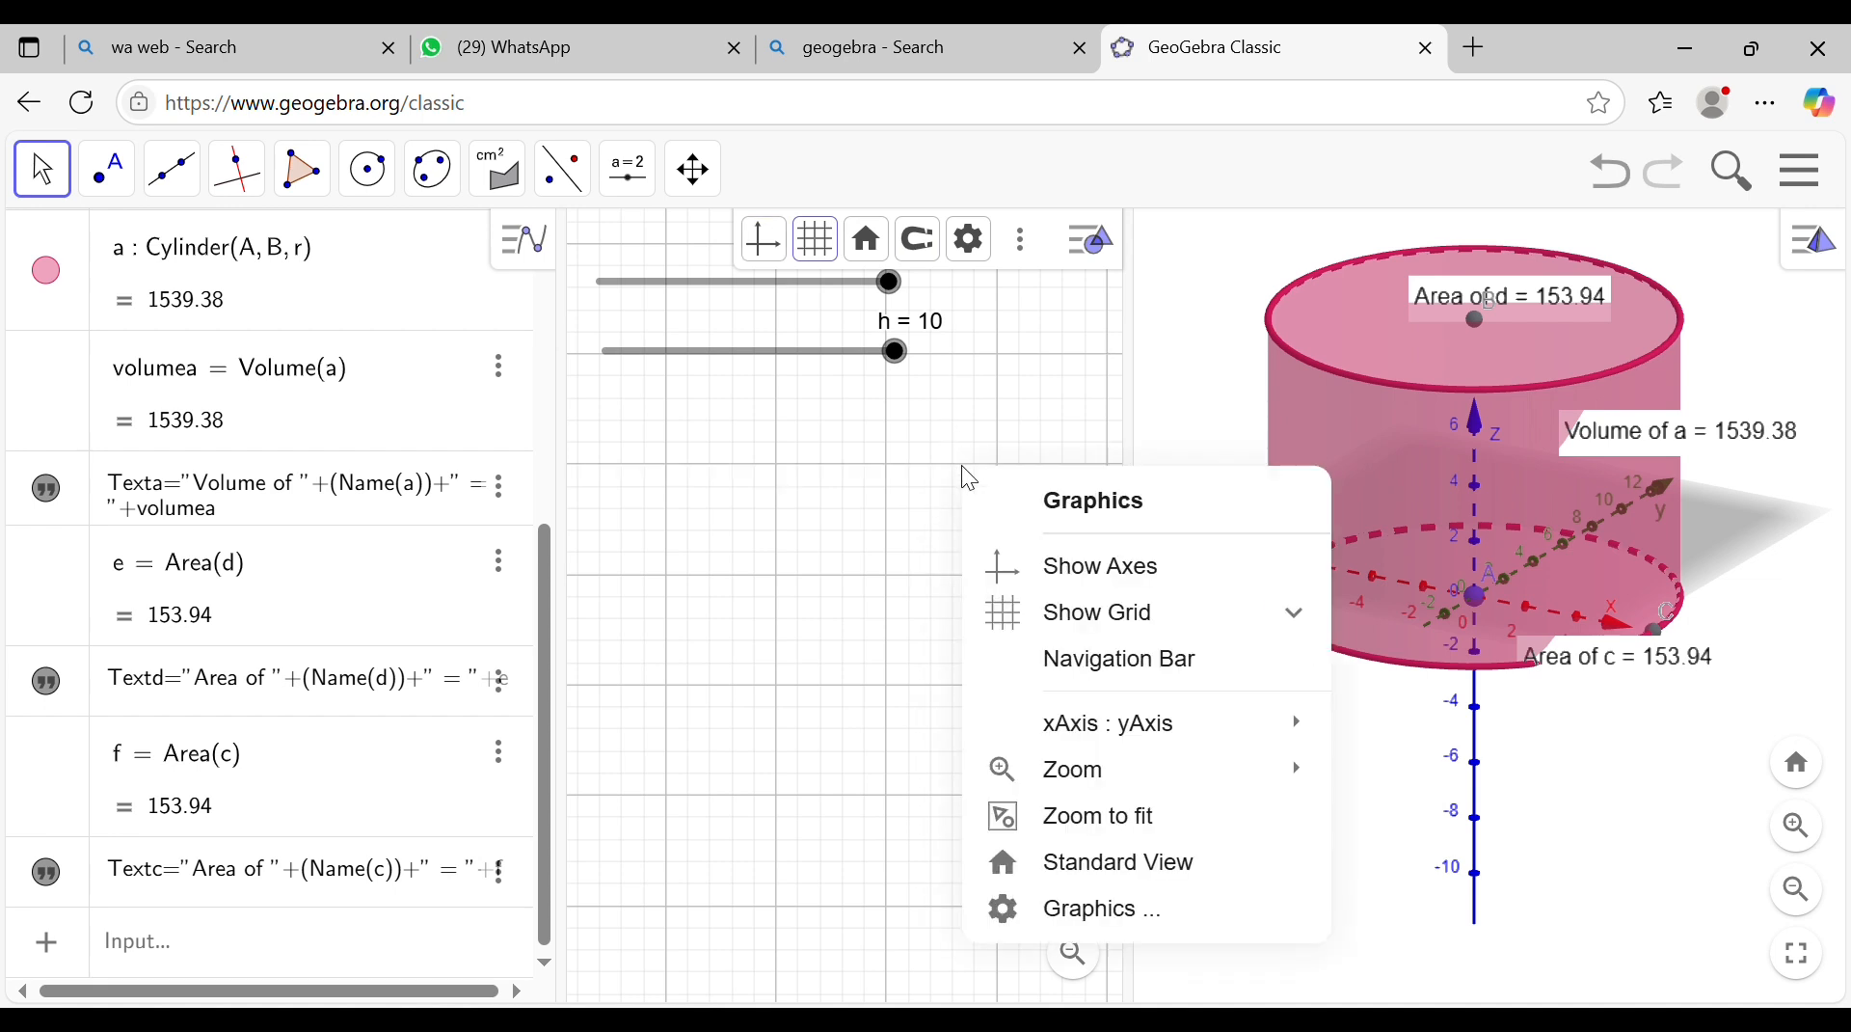
pyautogui.click(1068, 631)
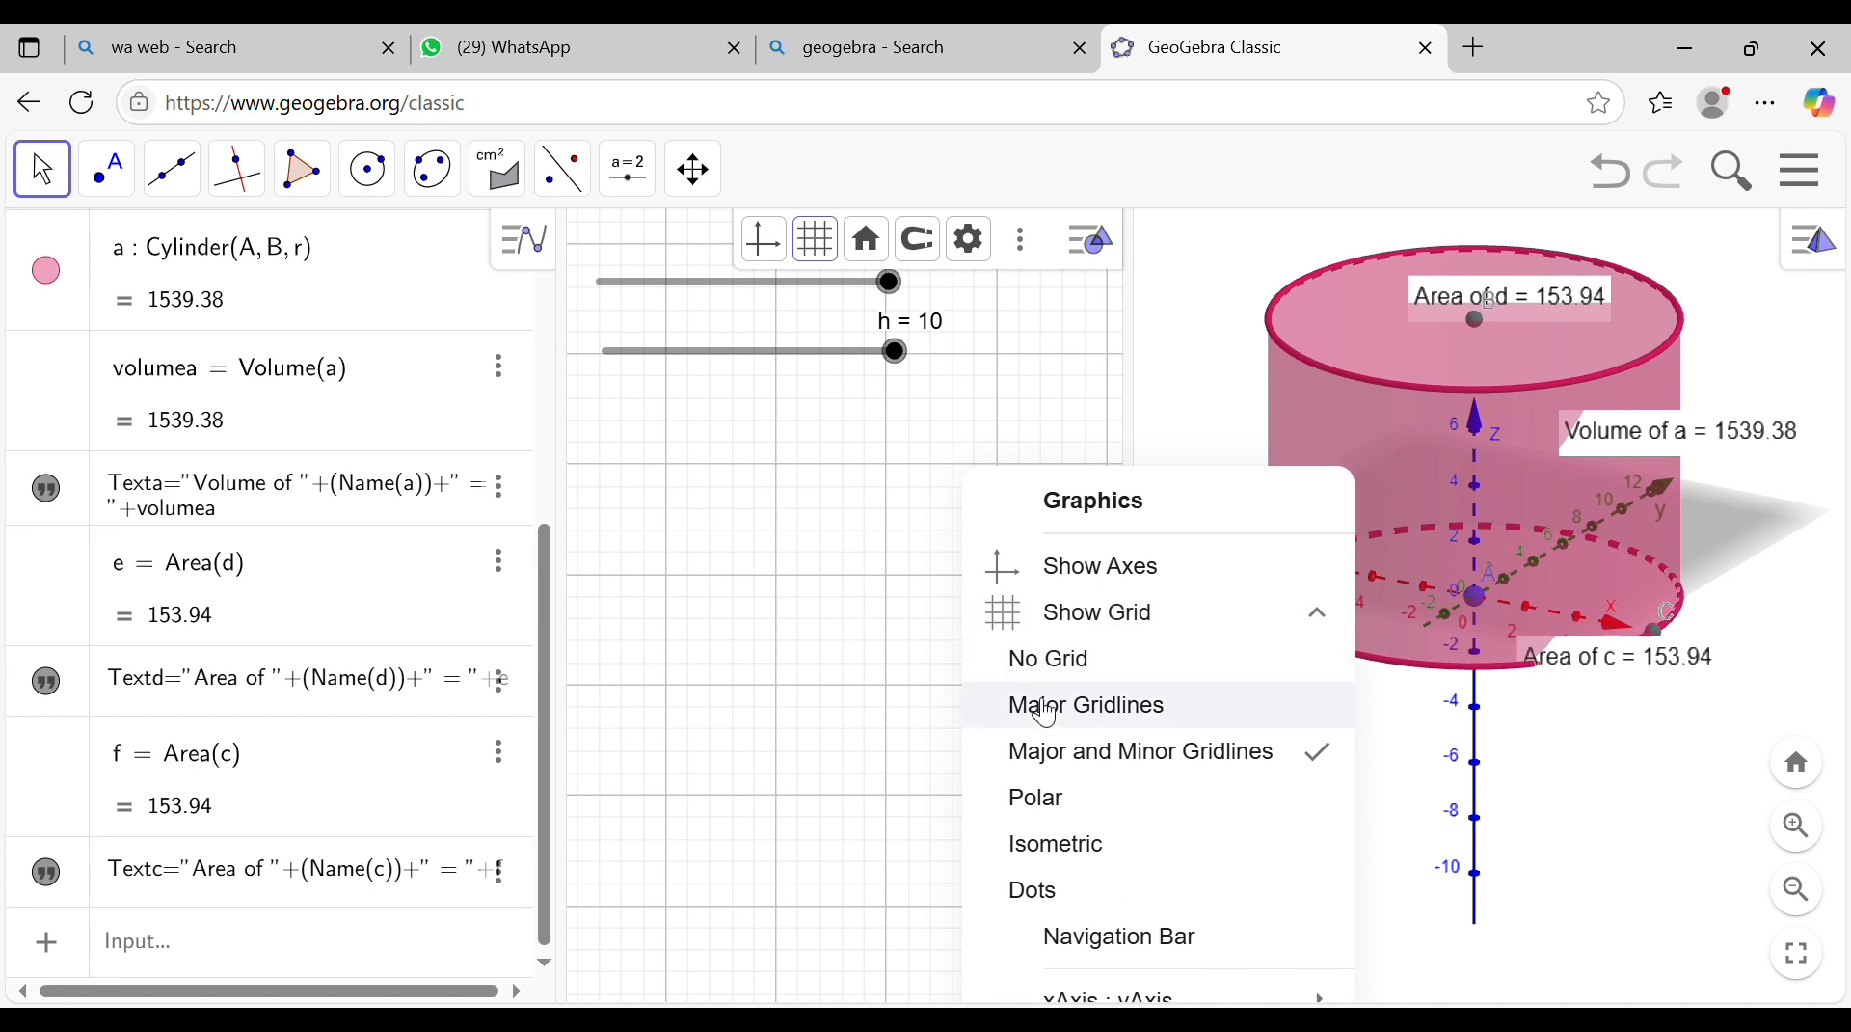
pyautogui.click(1044, 665)
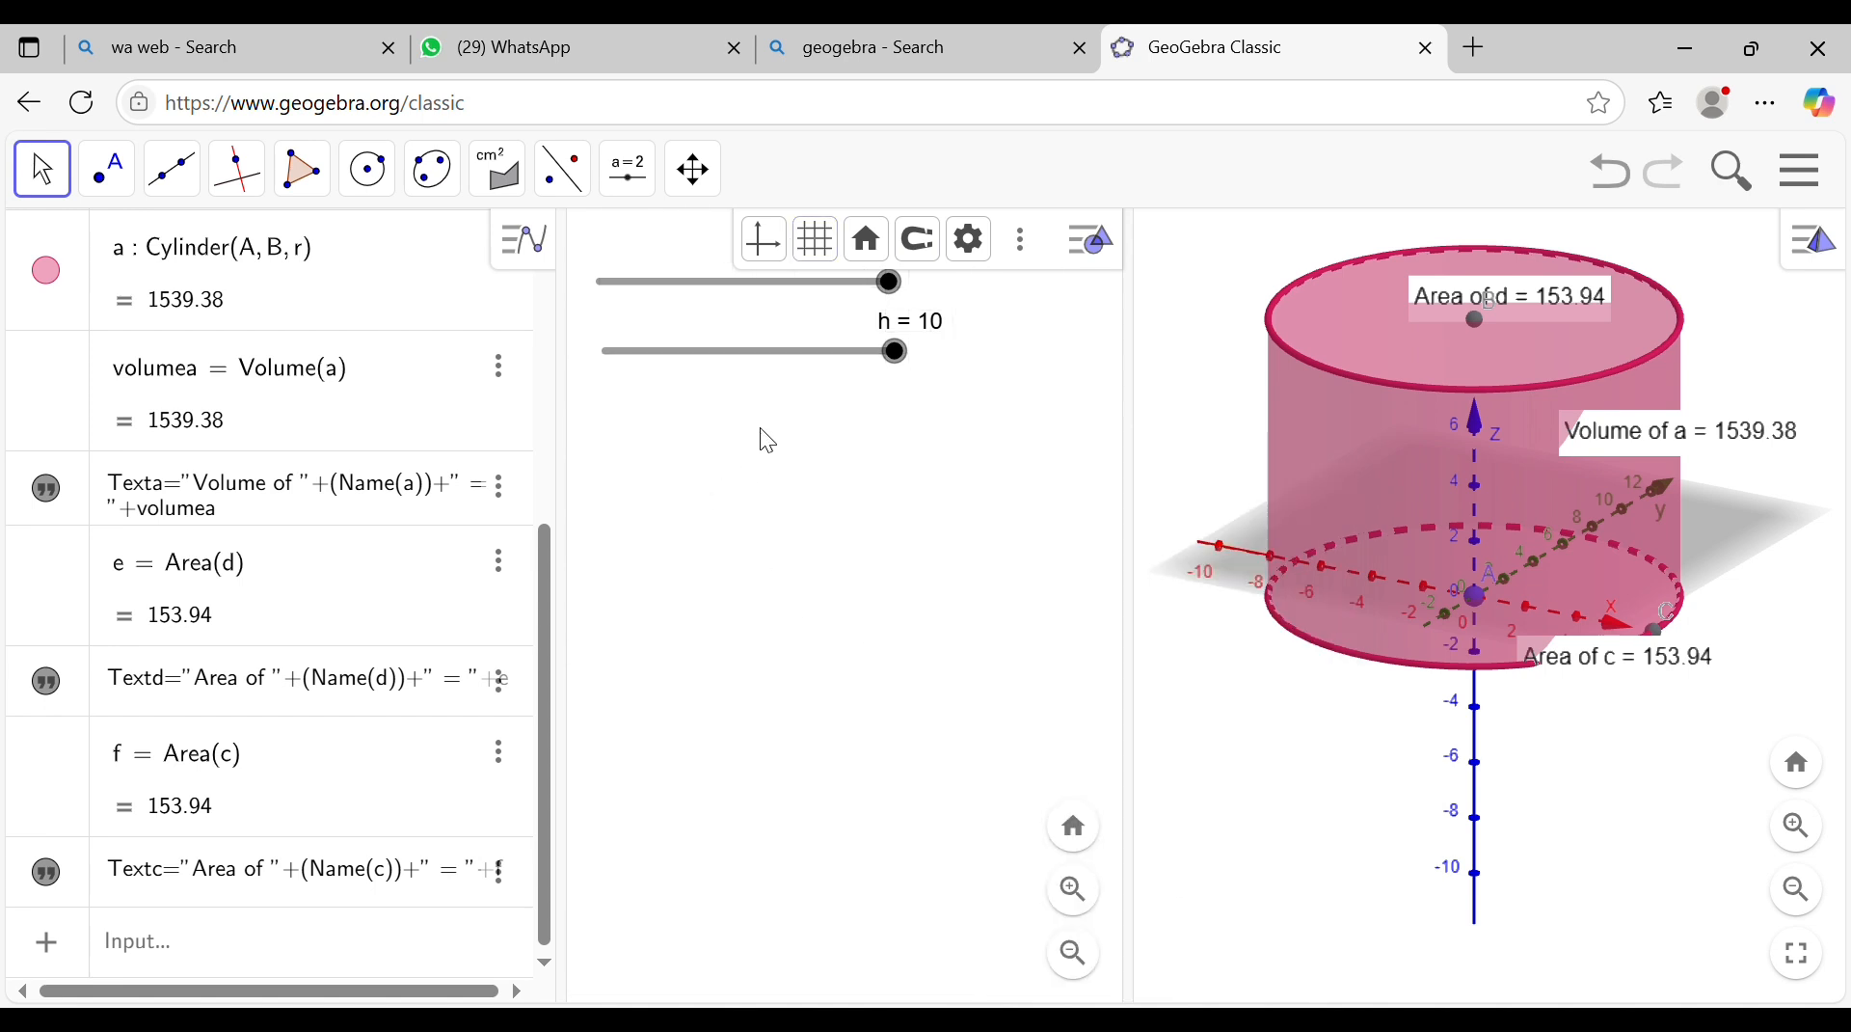
# Step: Move the h and r sliders slightly lower in the 2D graphics view
pyautogui.click(772, 366)
pyautogui.moveTo(773, 367)
pyautogui.mouseDown()
pyautogui.moveTo(786, 397)
pyautogui.moveTo(757, 393)
pyautogui.moveTo(798, 380)
pyautogui.moveTo(785, 388)
pyautogui.mouseUp()
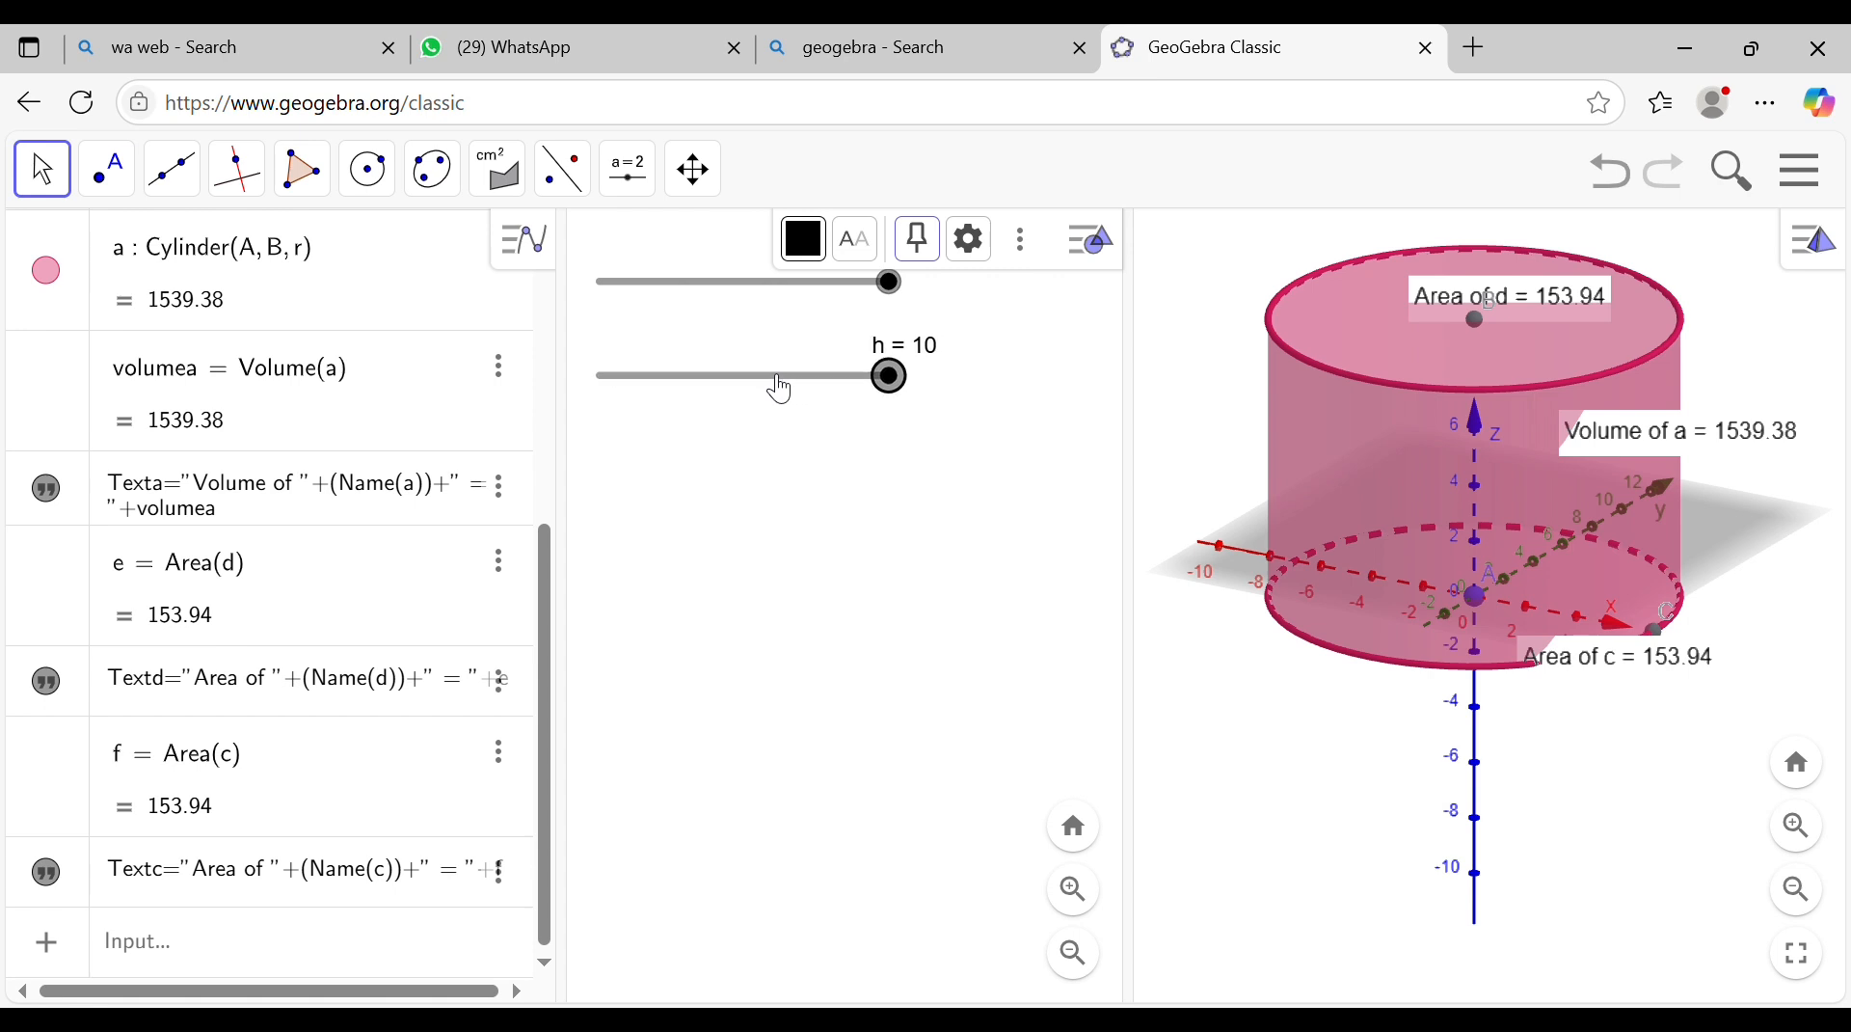
pyautogui.click(777, 293)
pyautogui.moveTo(777, 293)
pyautogui.mouseDown()
pyautogui.moveTo(749, 318)
pyautogui.moveTo(771, 313)
pyautogui.mouseUp()
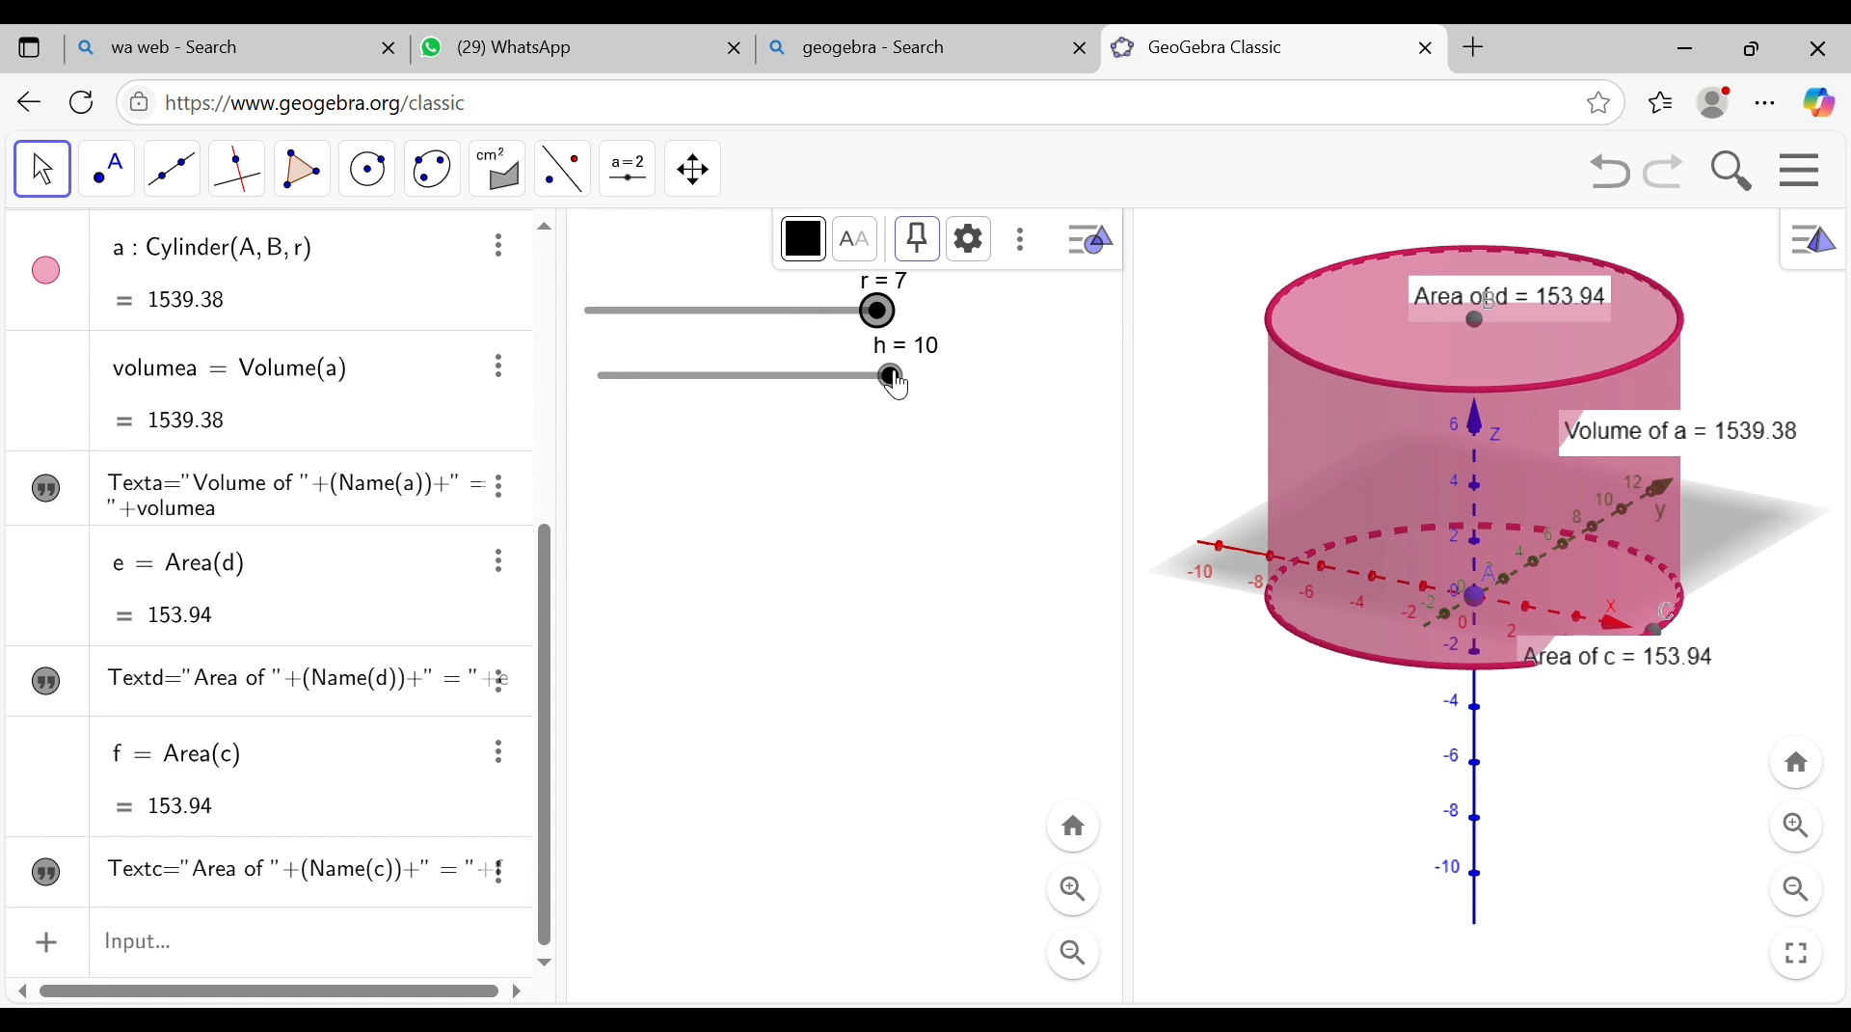
# Step: Create a button below the sliders with the caption PLAY and the GeoGebra script StartAnimation(r,true)
pyautogui.click(627, 172)
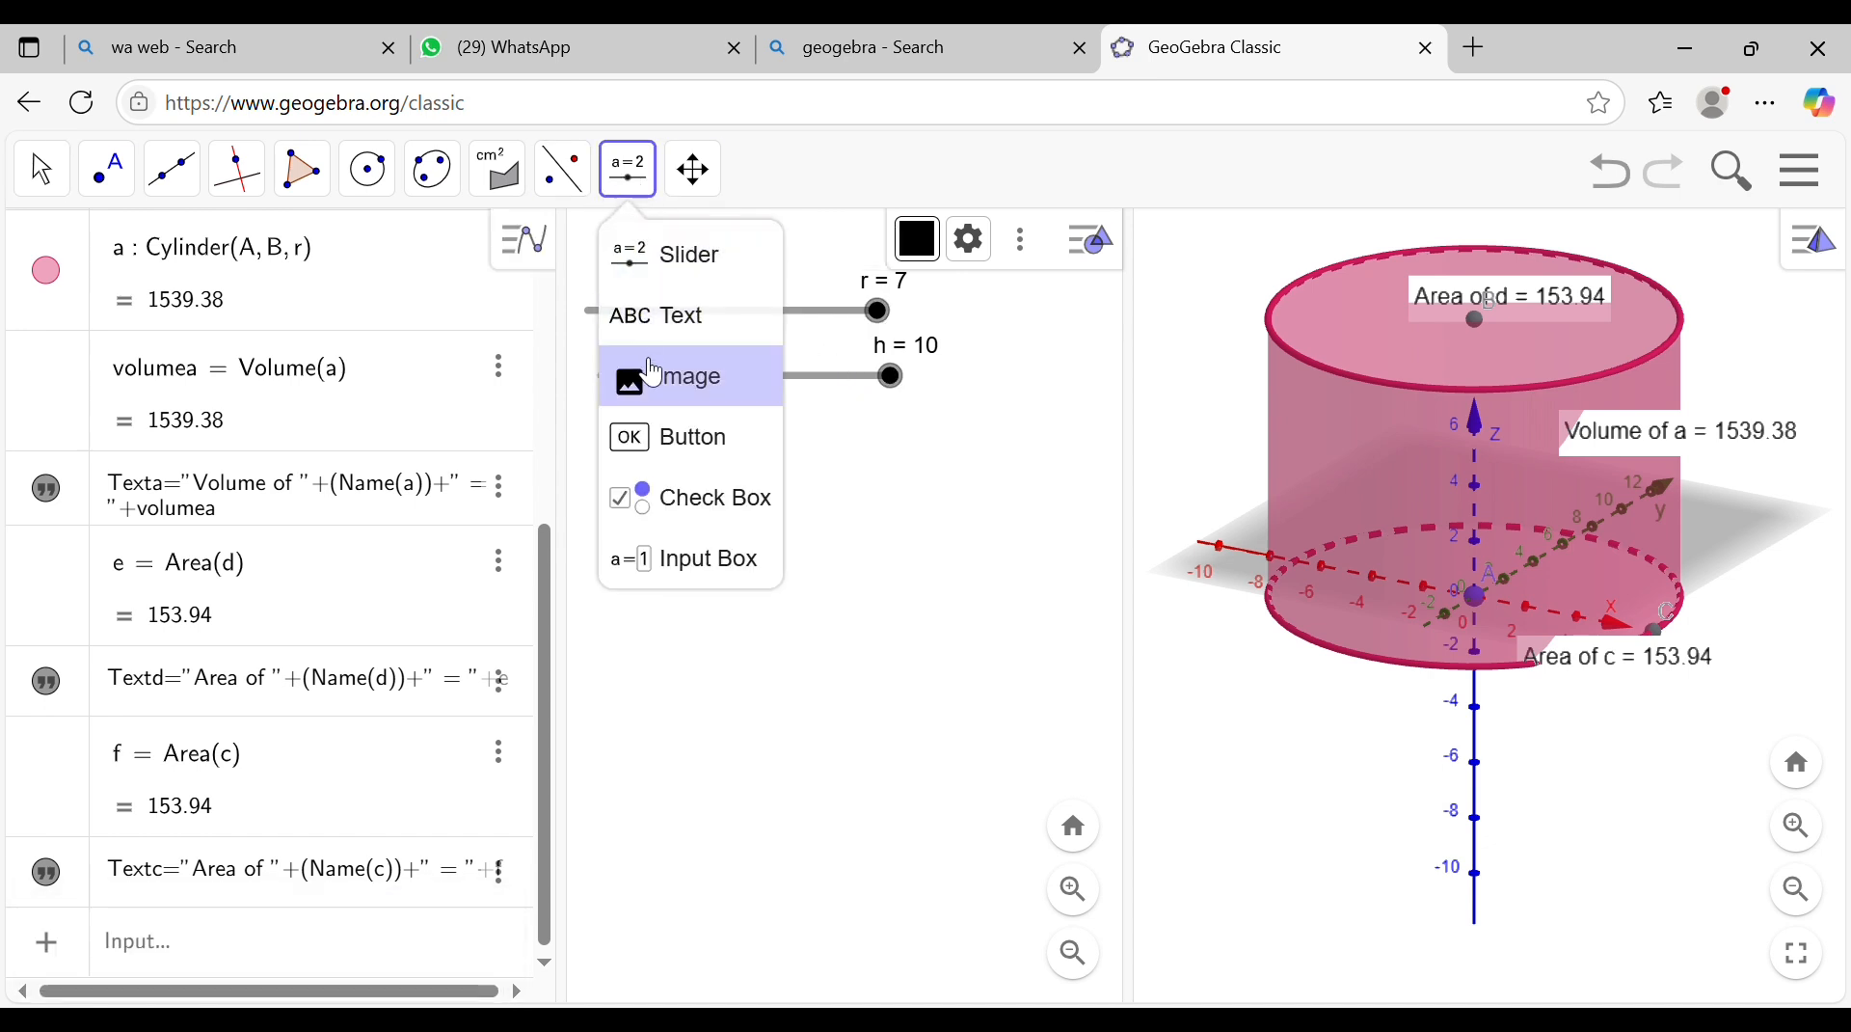
pyautogui.click(680, 438)
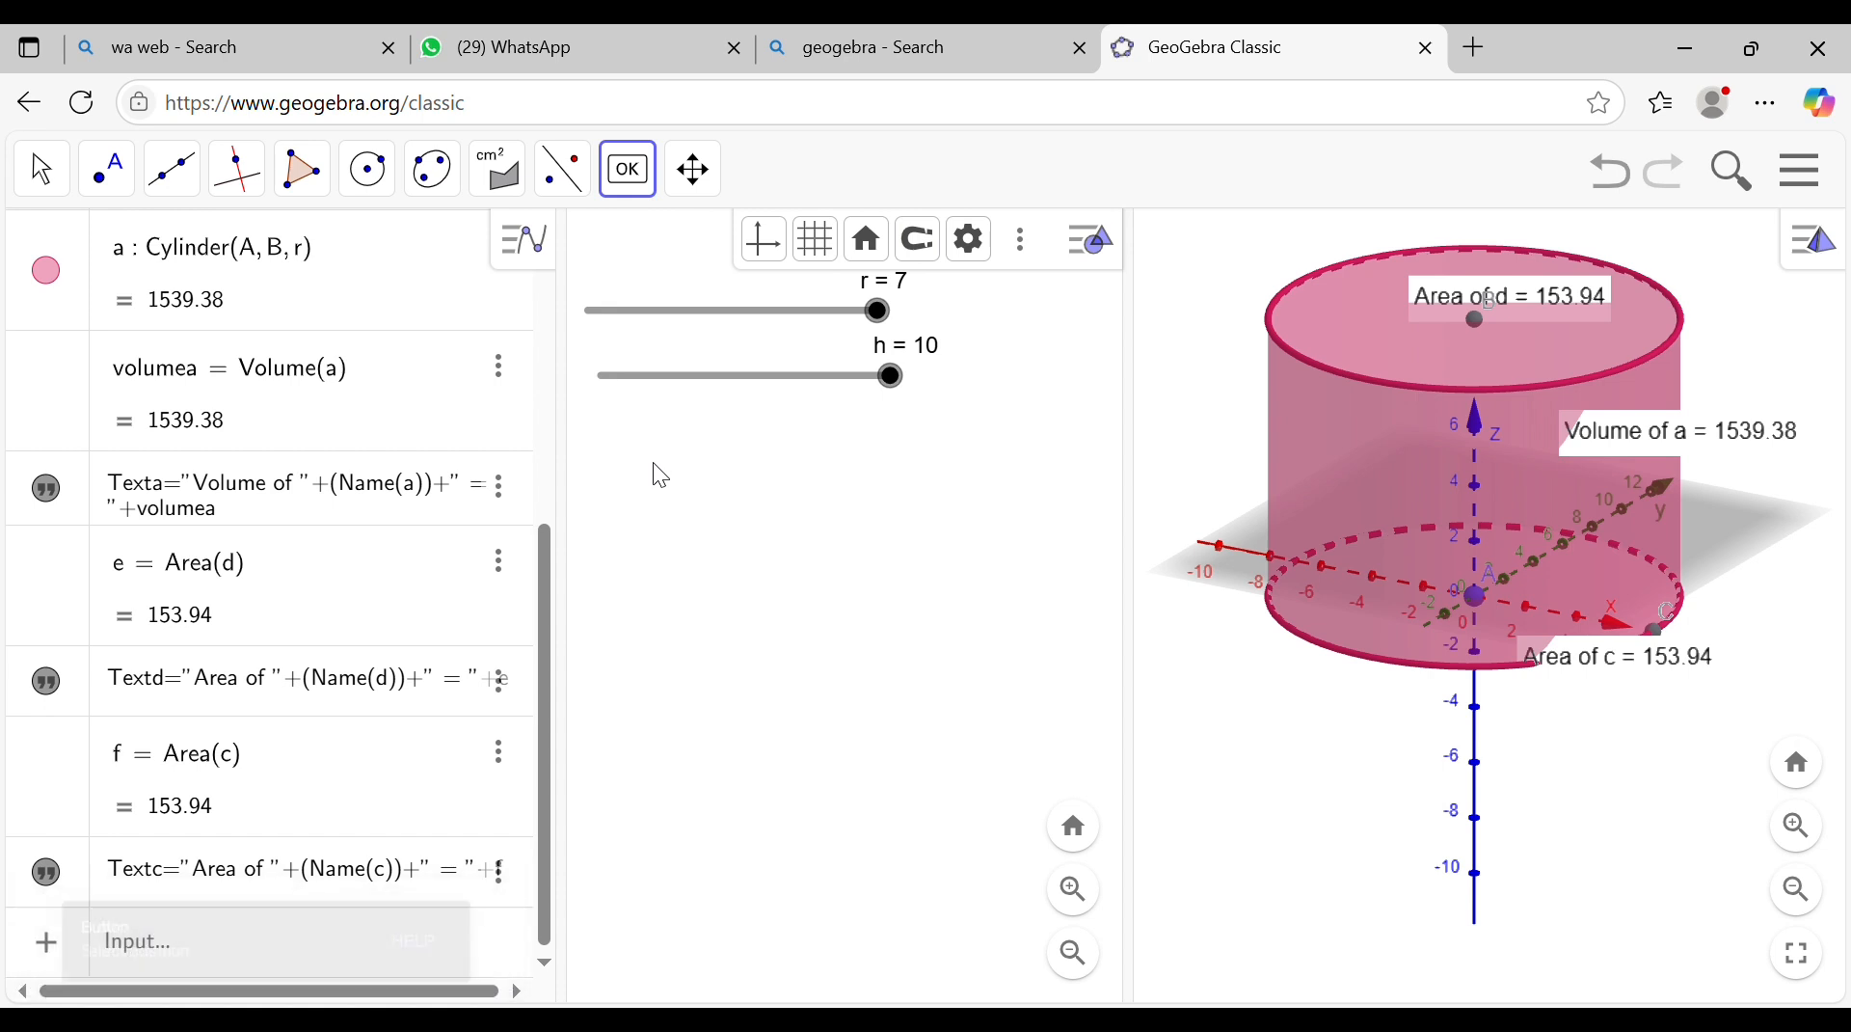
pyautogui.click(653, 464)
pyautogui.click(709, 436)
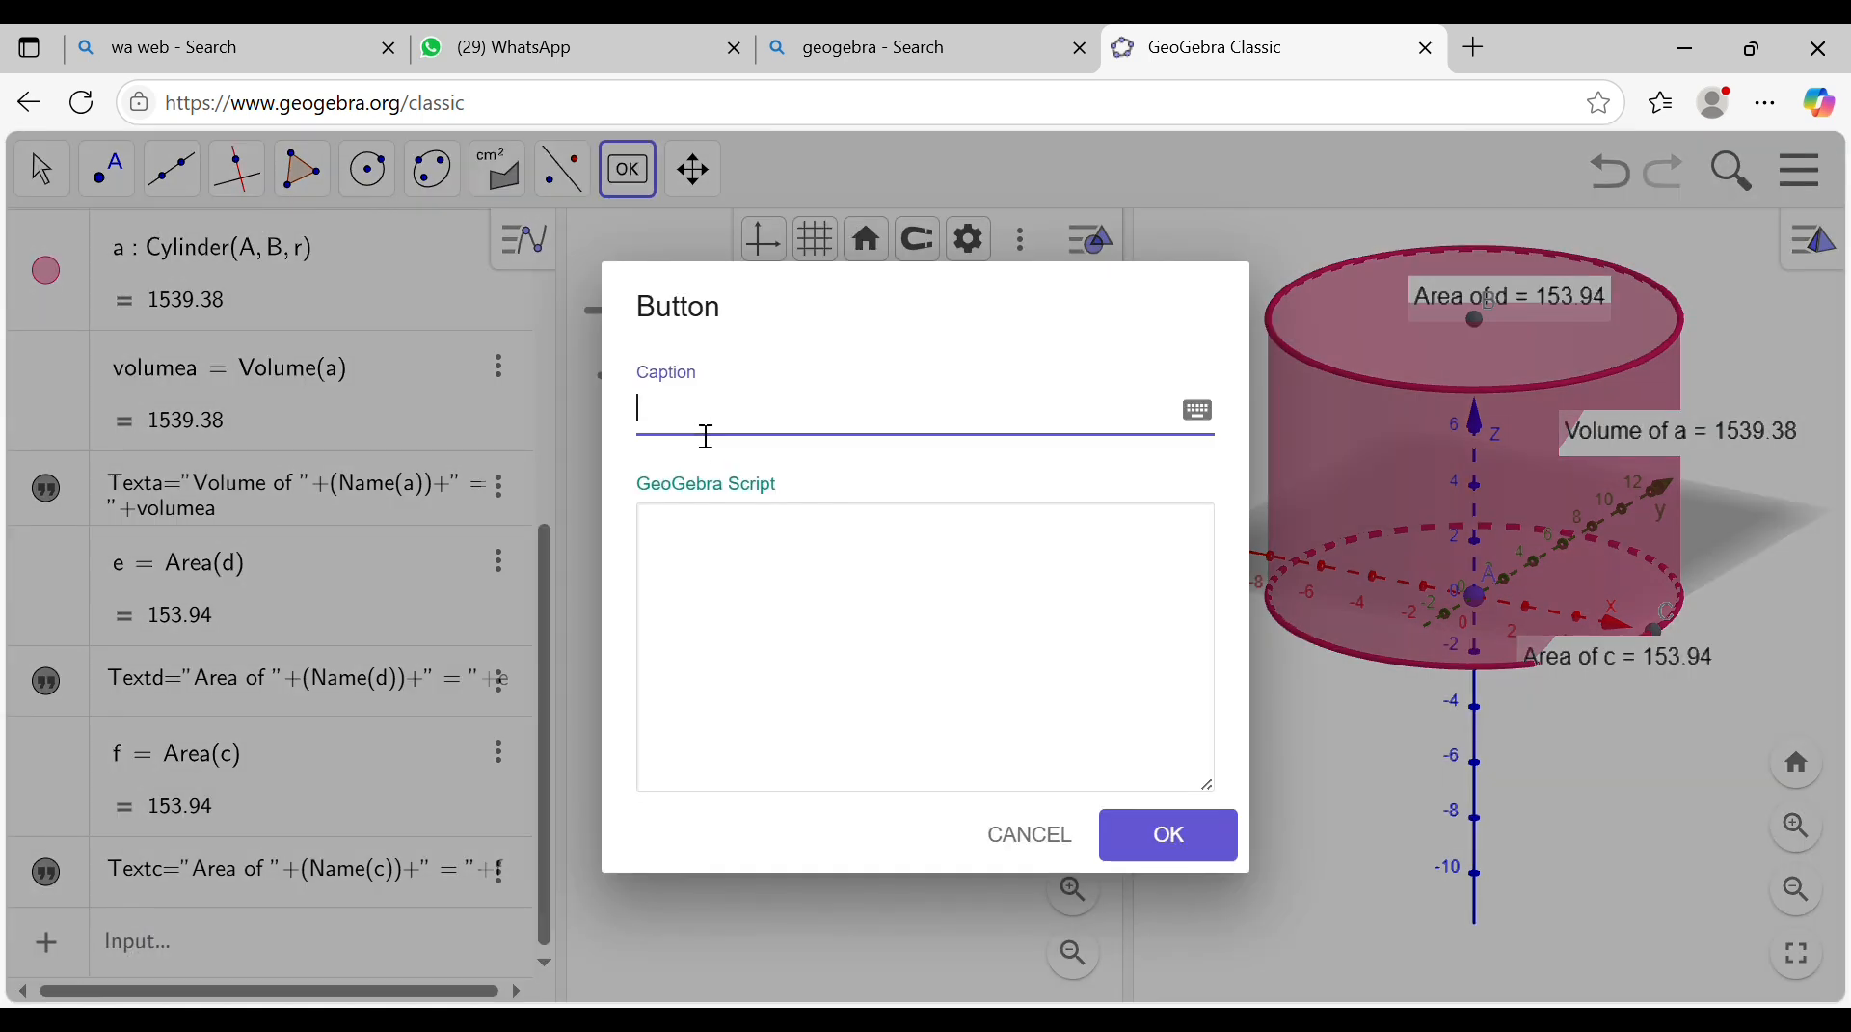
pyautogui.write('PLAT')
pyautogui.press('BackSpace')
pyautogui.write('Y')
pyautogui.click(722, 546)
pyautogui.write('S')
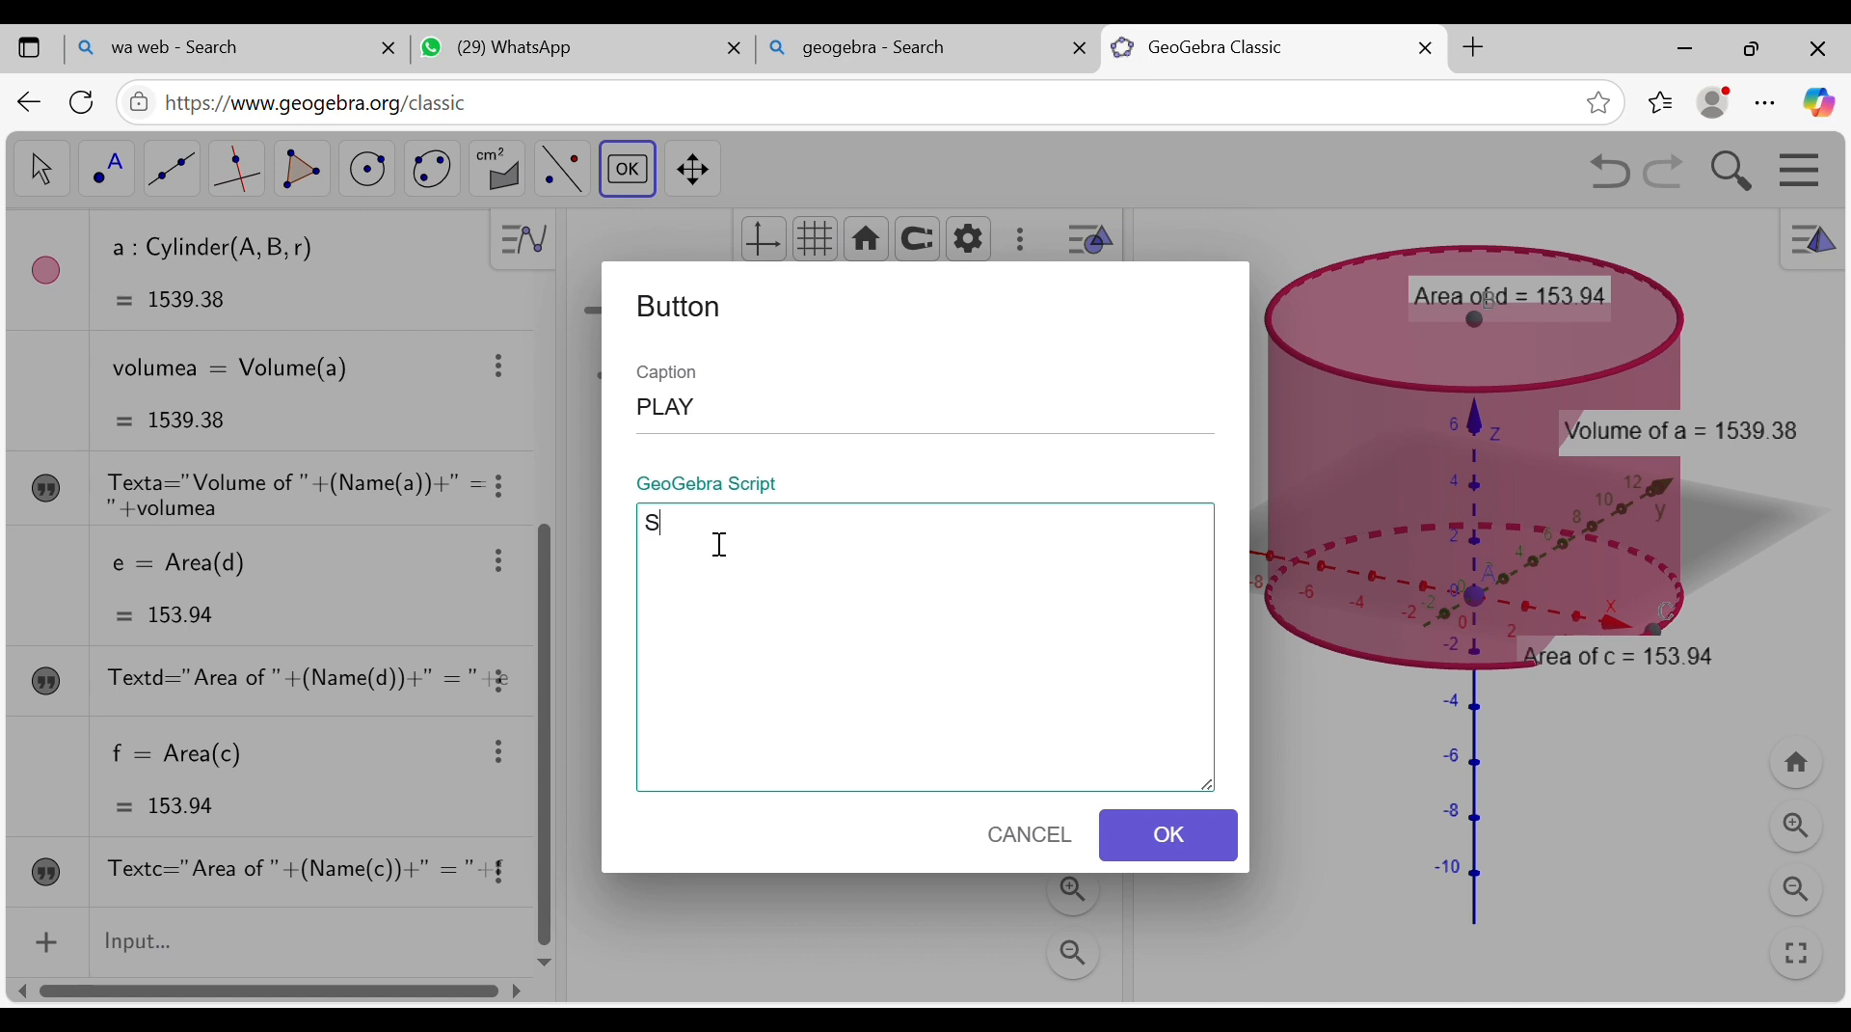
pyautogui.write('tartAnimation')
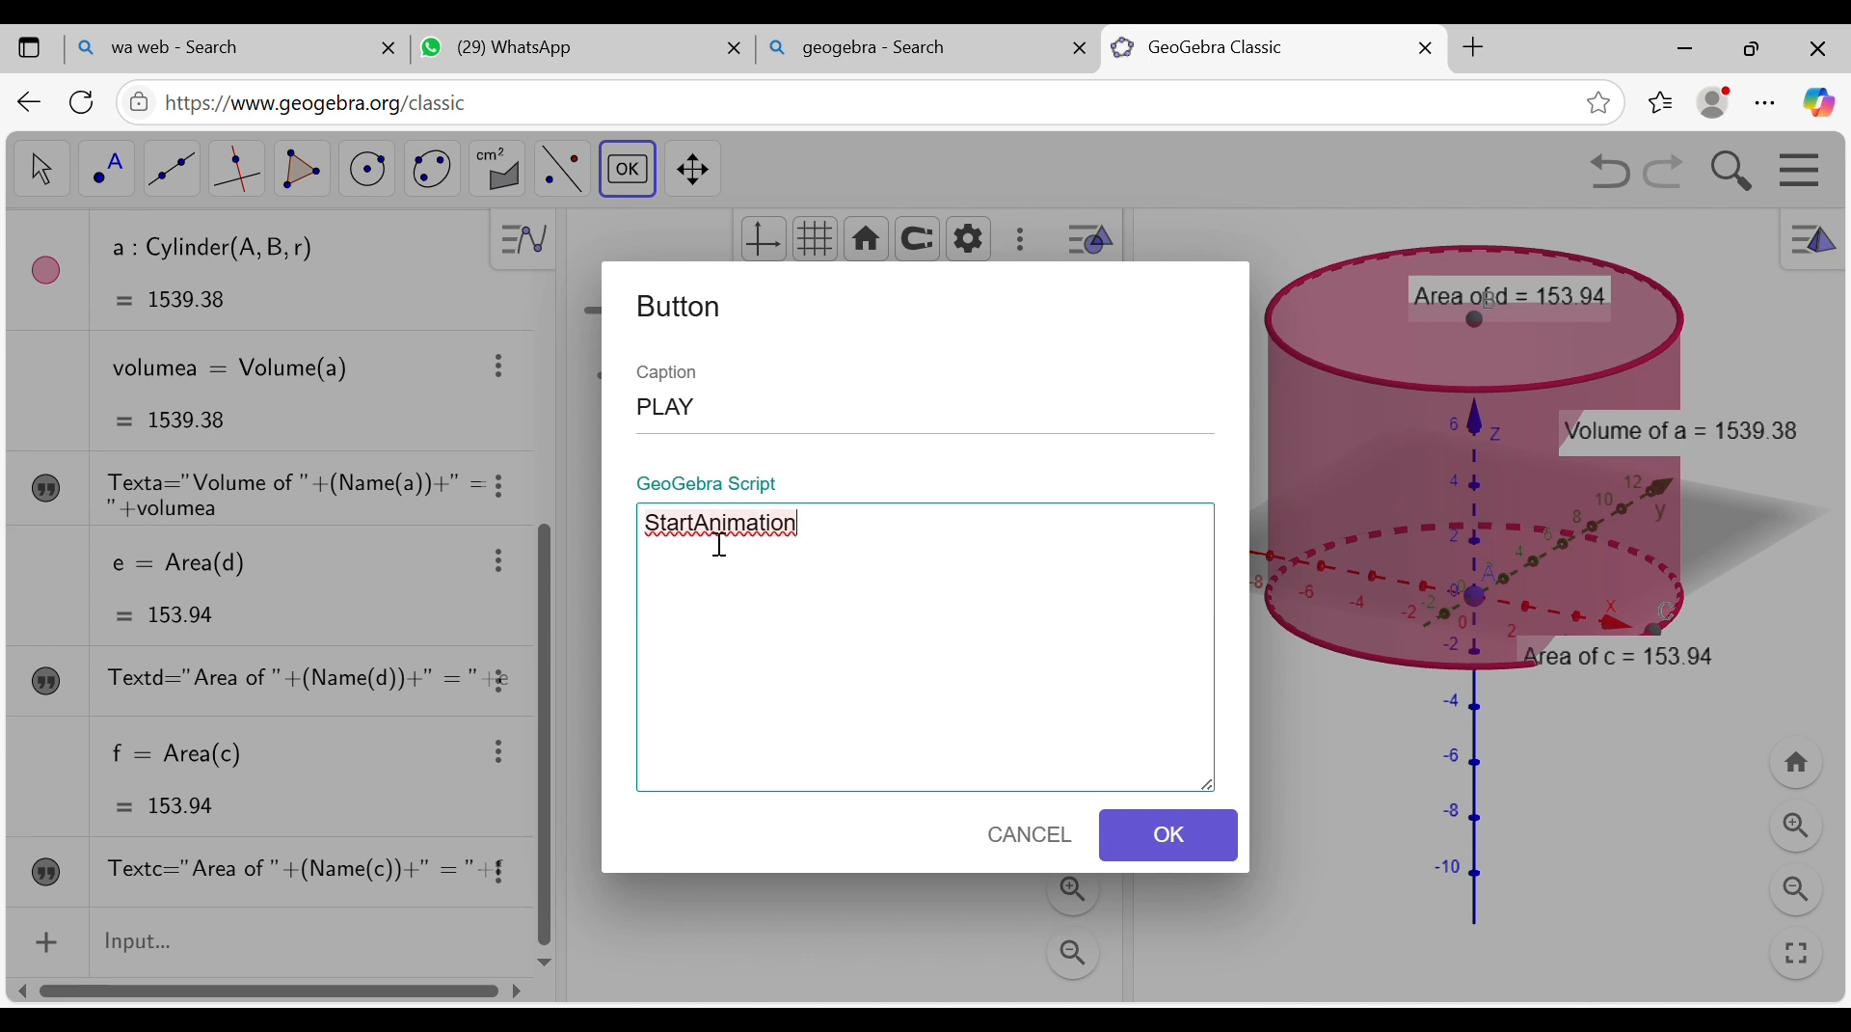
pyautogui.write('(r,true)')
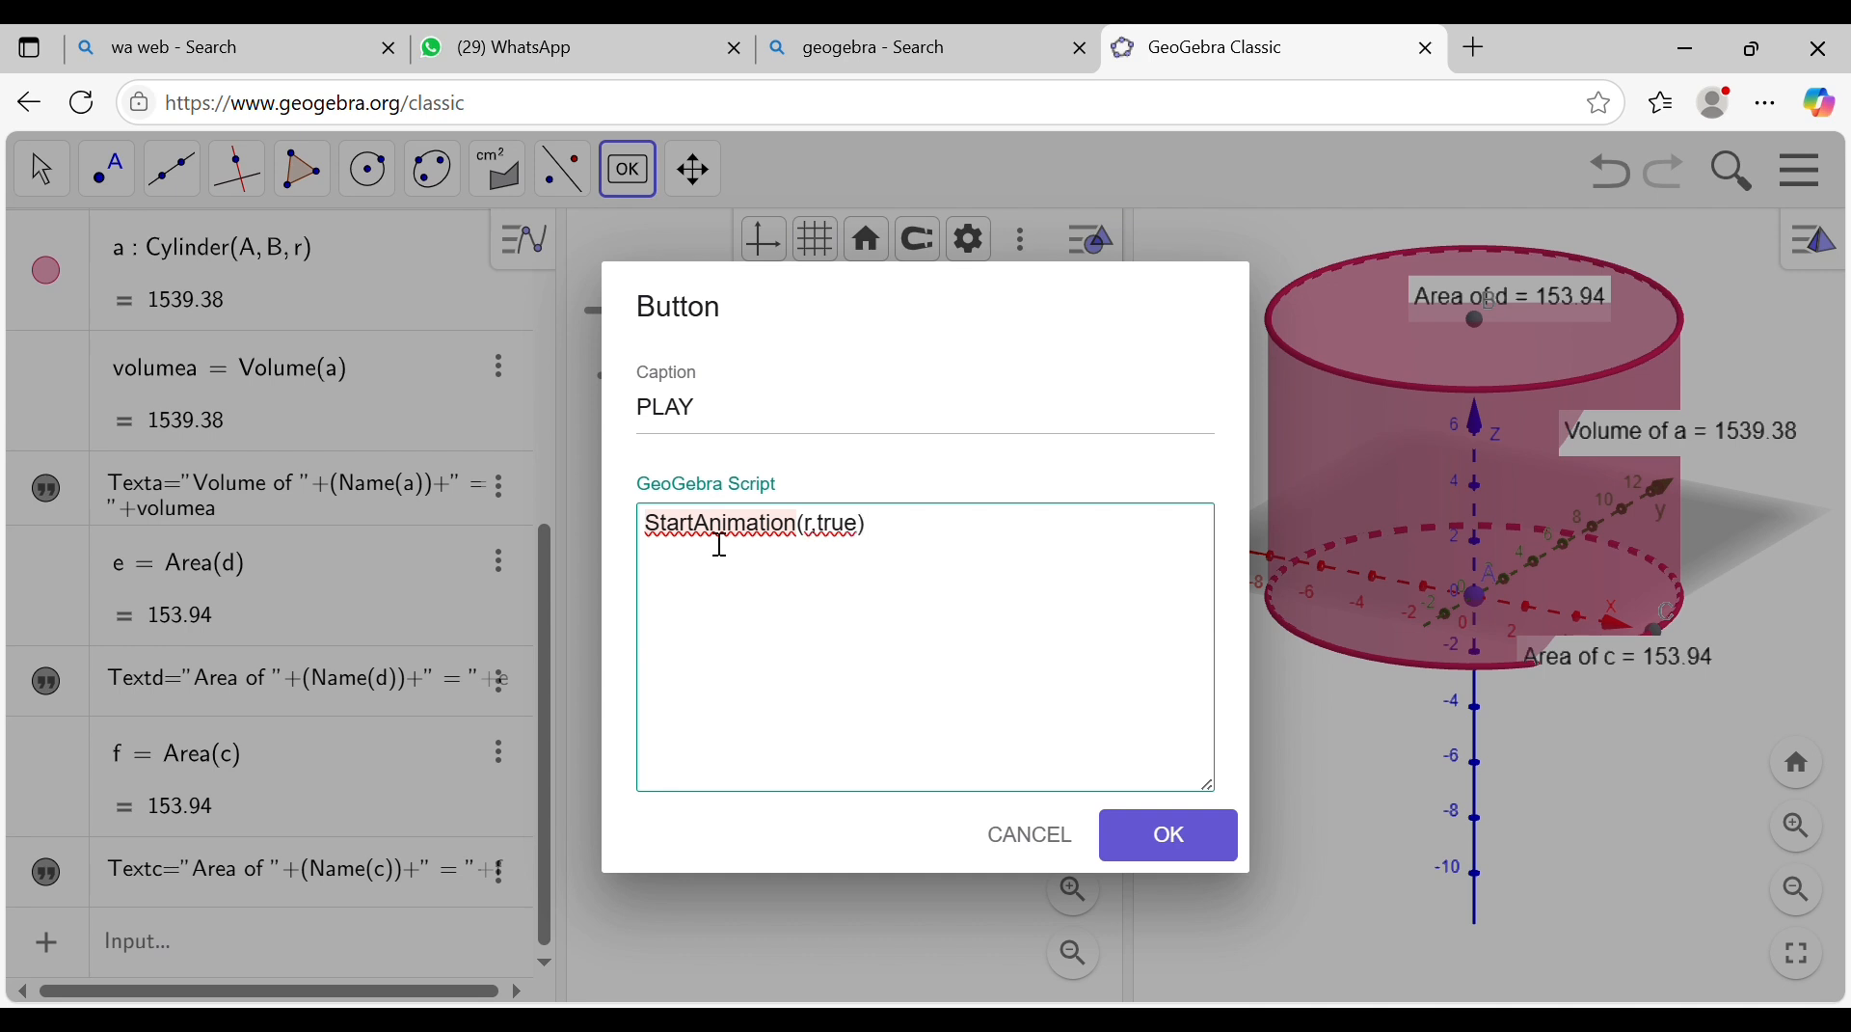
pyautogui.click(1171, 835)
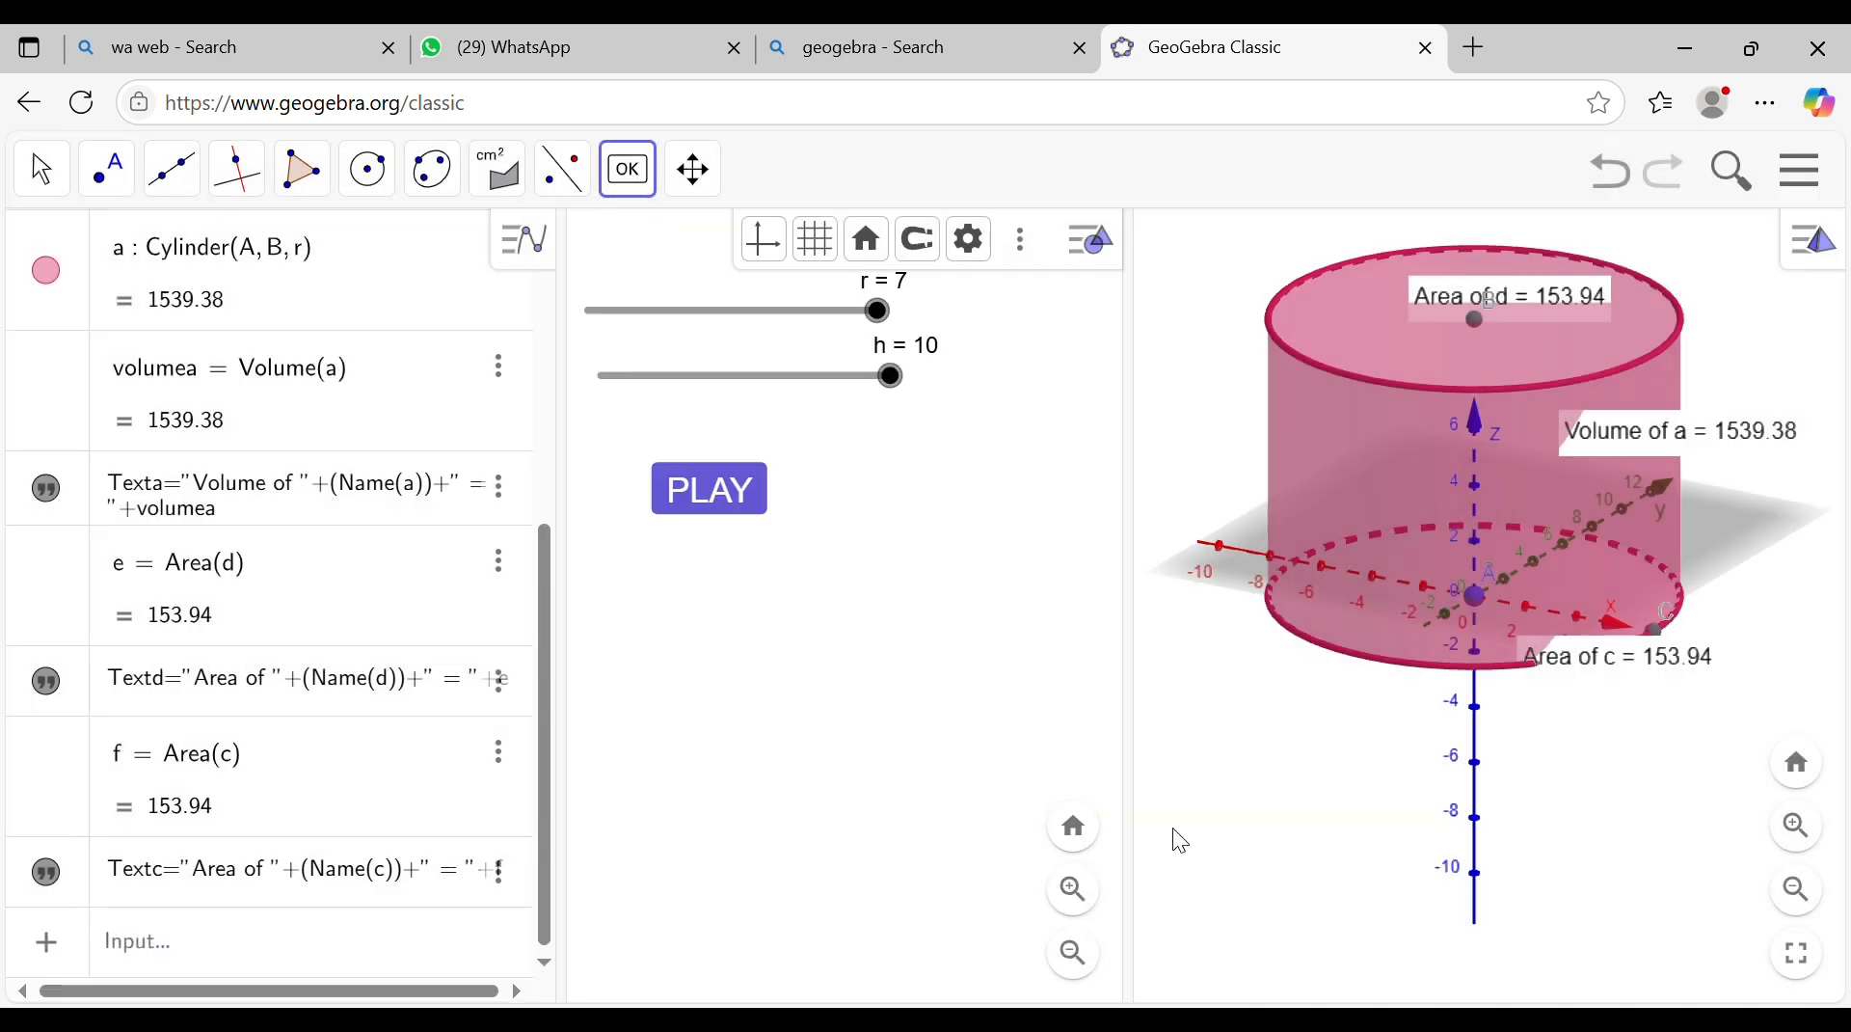
# Step: Create a second button beside PLAY with the caption STOP and the GeoGebra script StartAnimation(r,false)
pyautogui.click(836, 493)
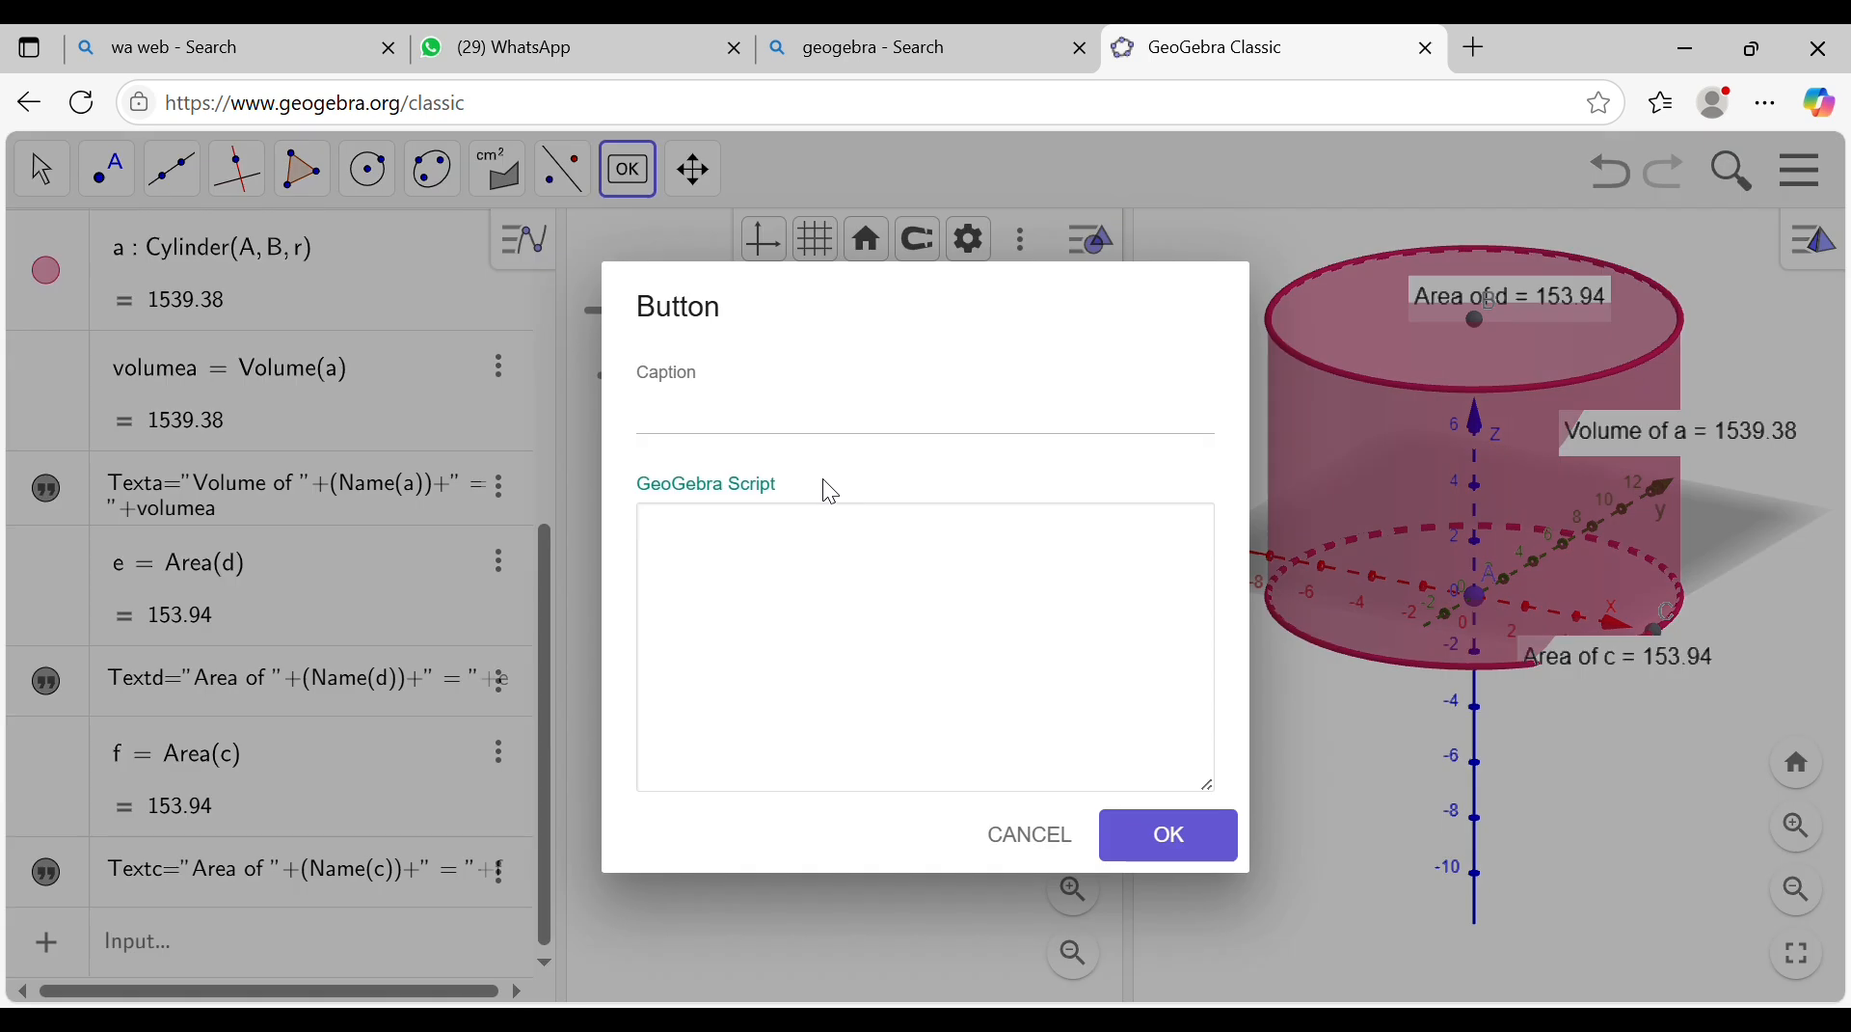
pyautogui.click(797, 442)
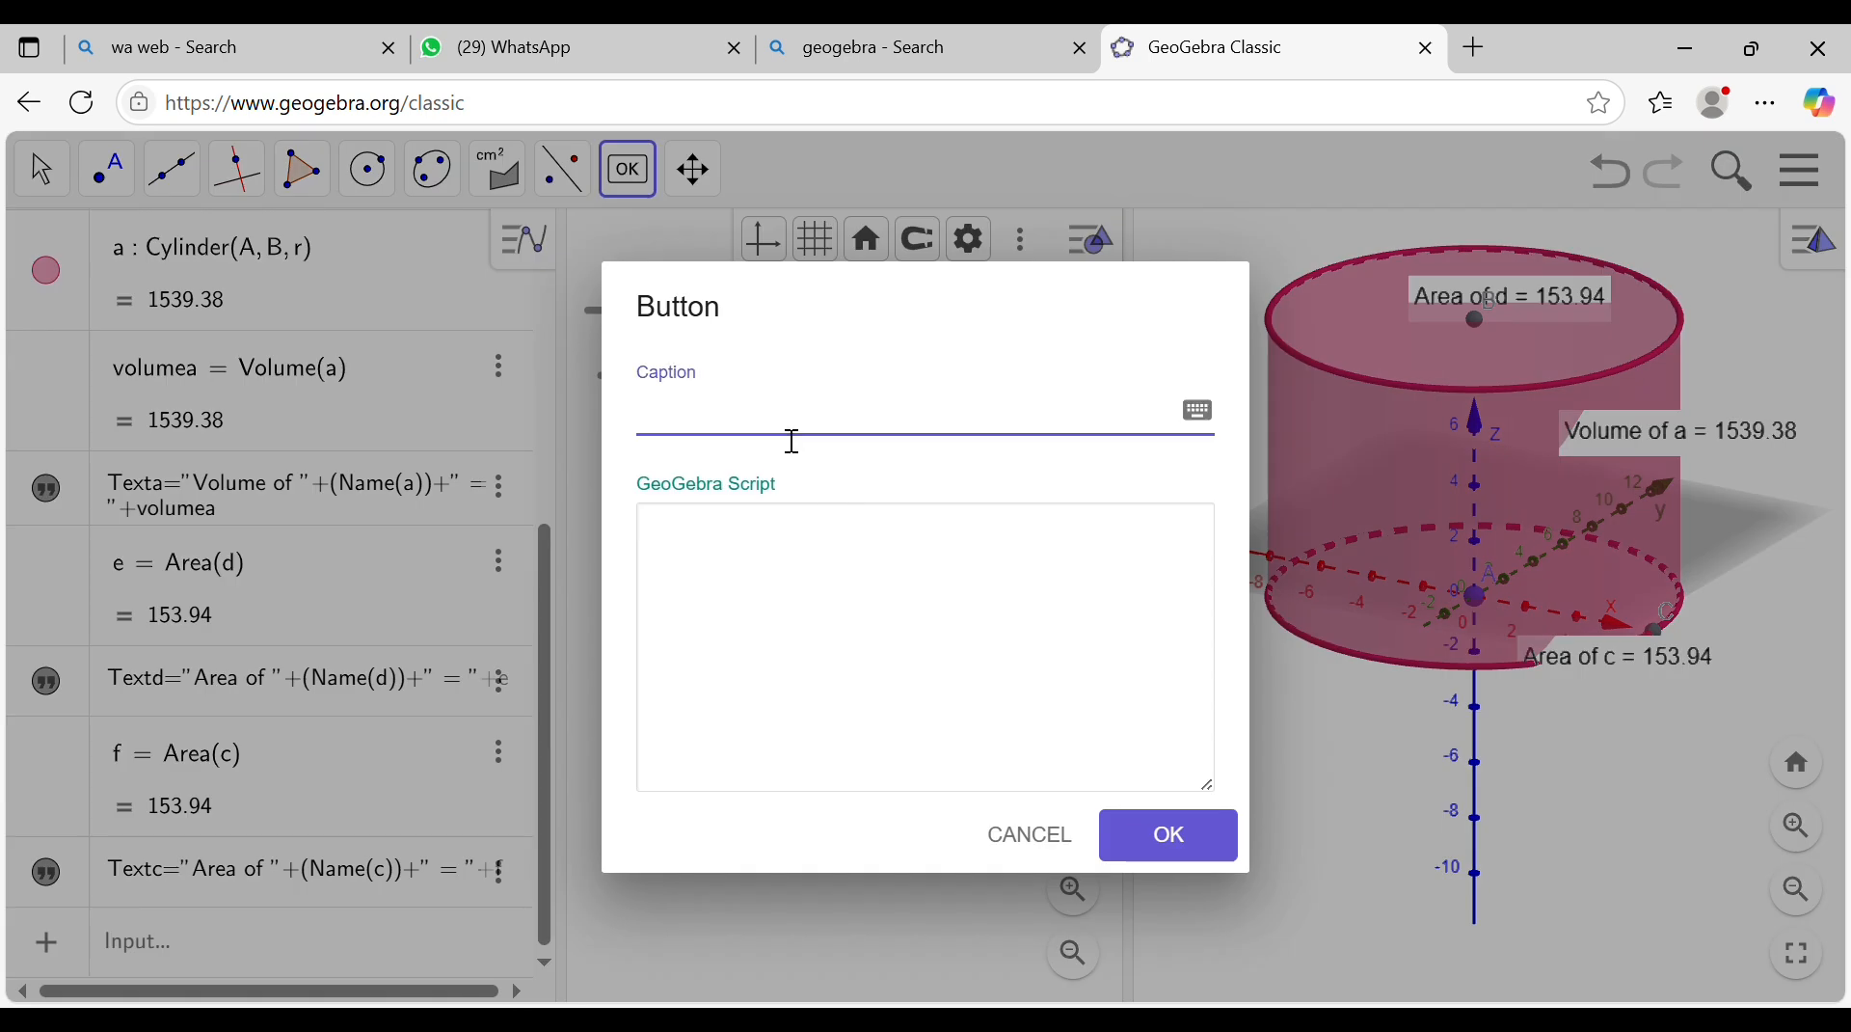
pyautogui.write('STOP')
pyautogui.click(761, 551)
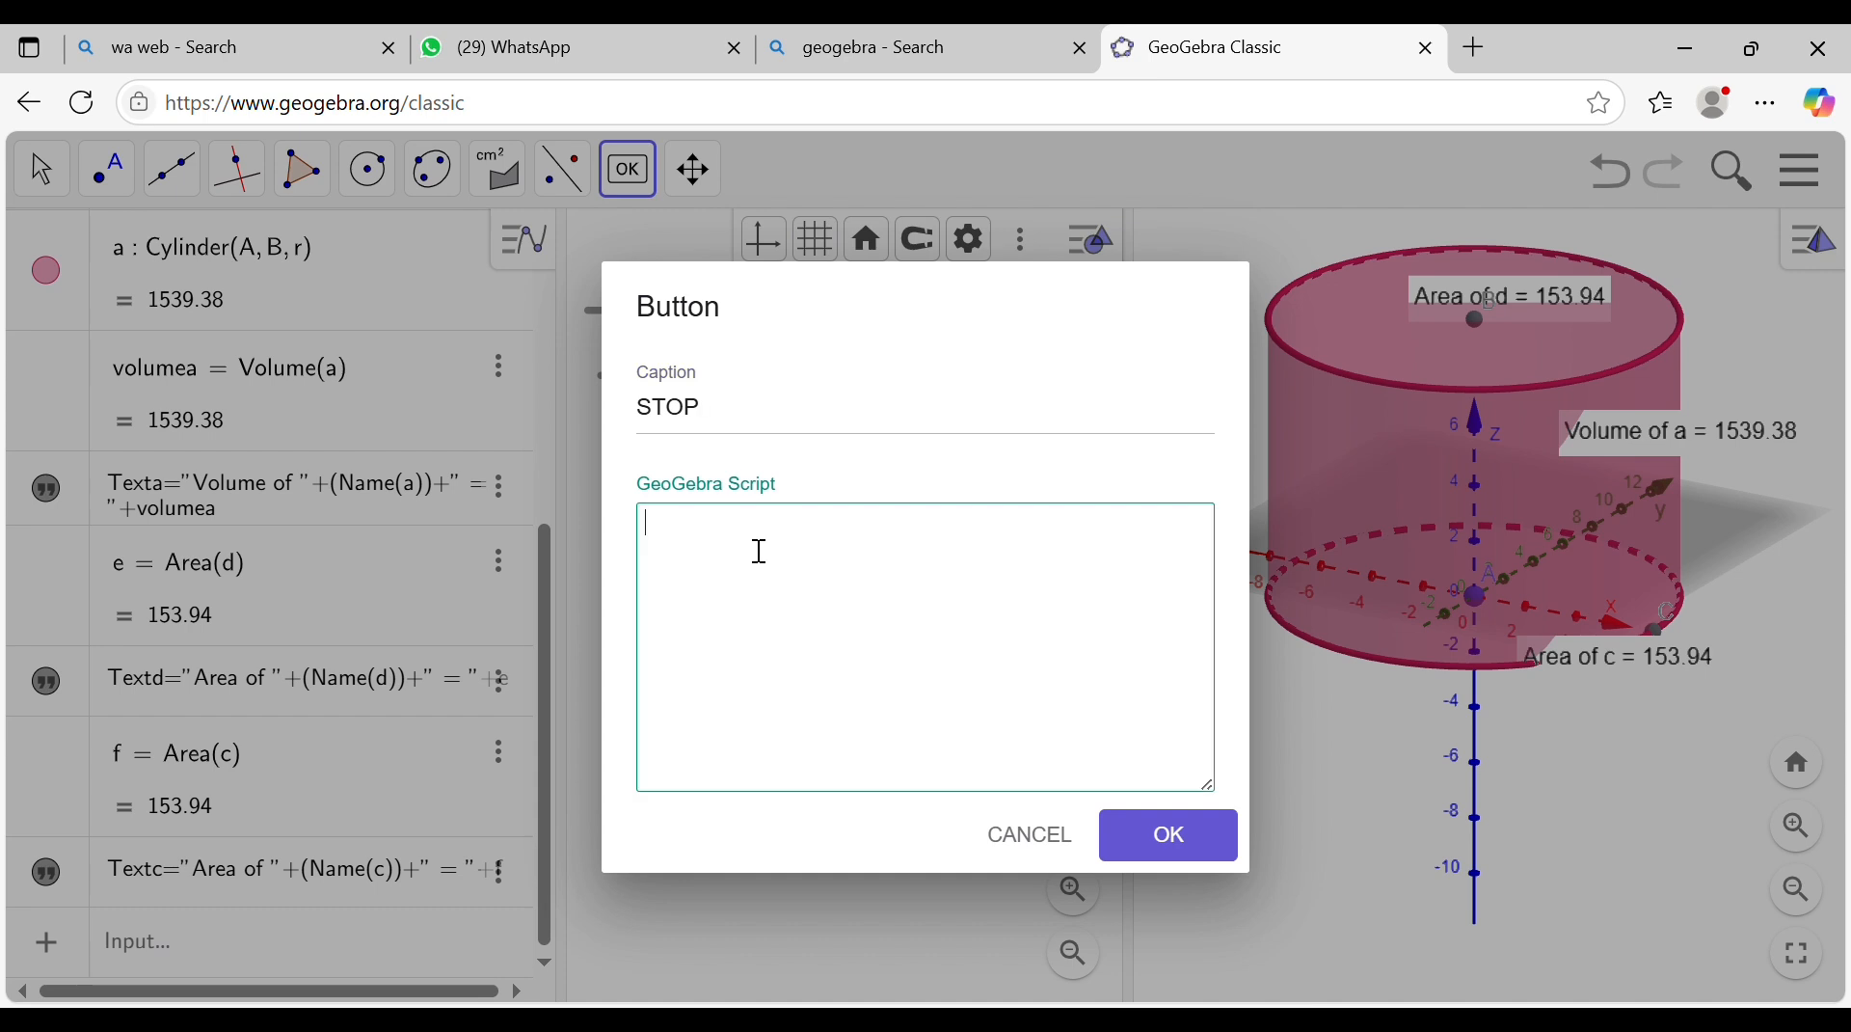
pyautogui.write('StartAnimation')
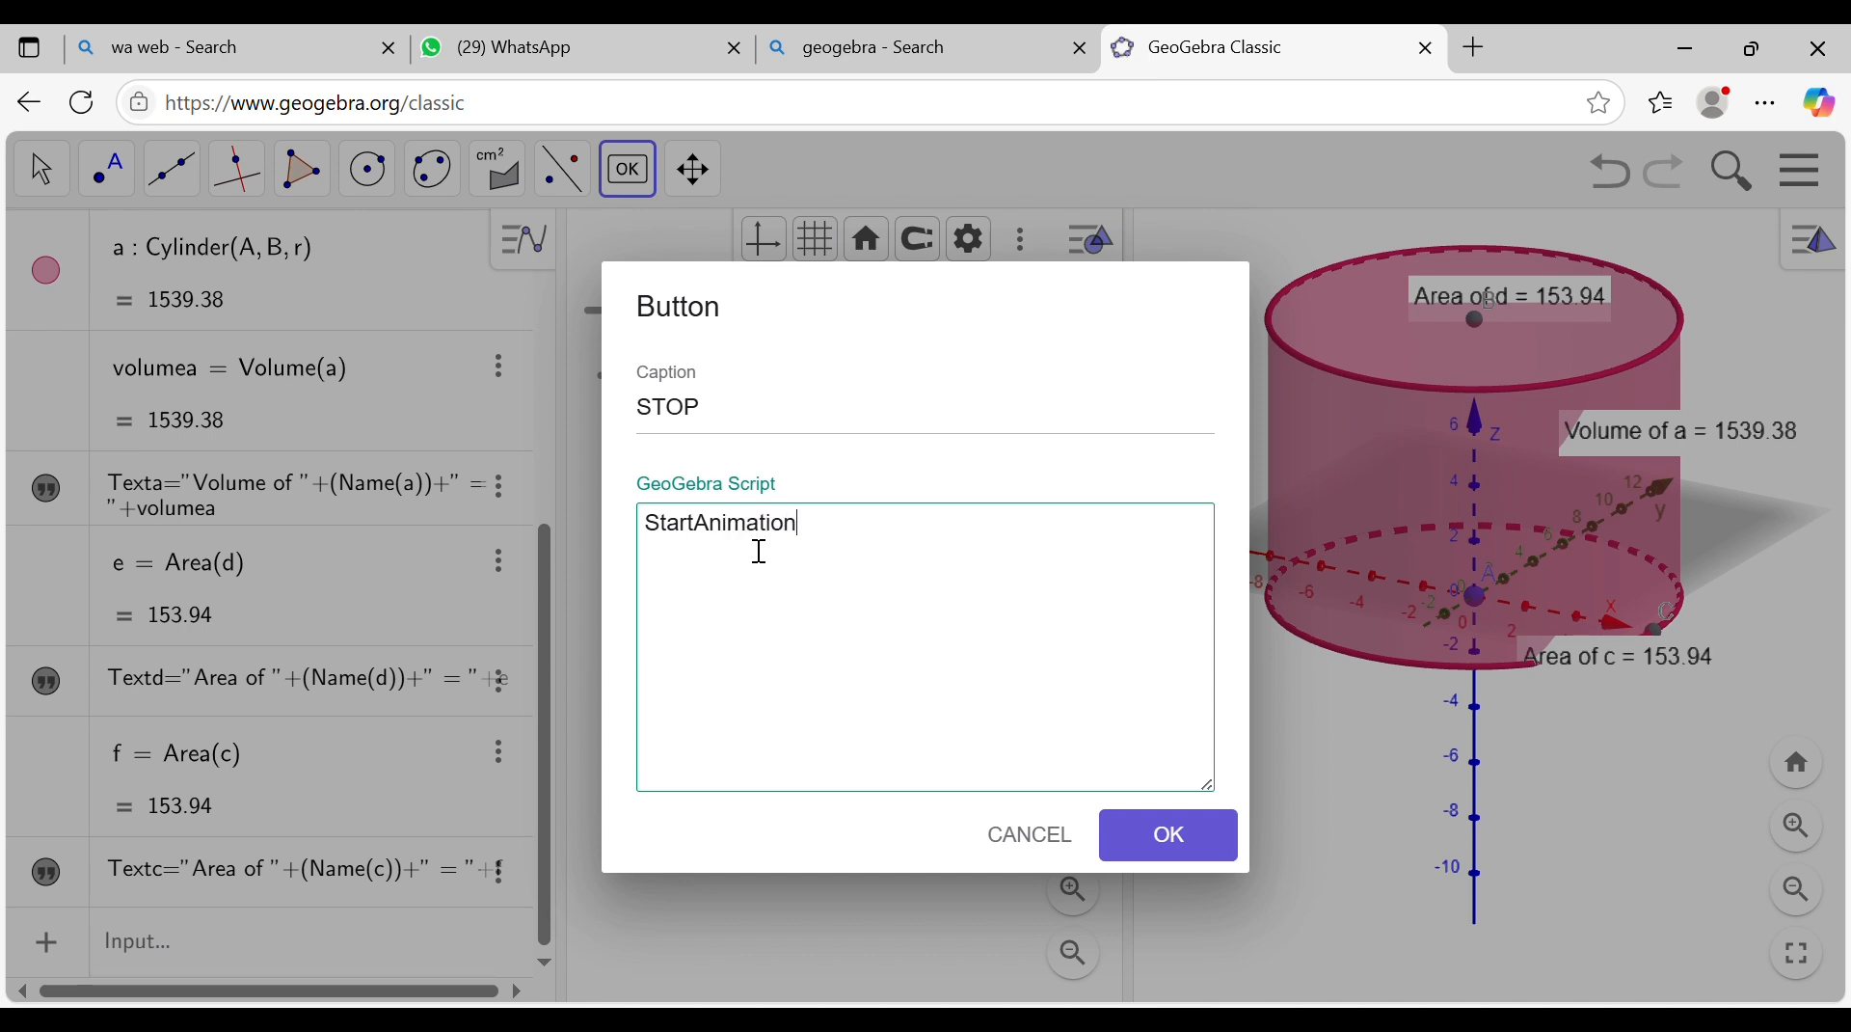
pyautogui.write('(r,false')
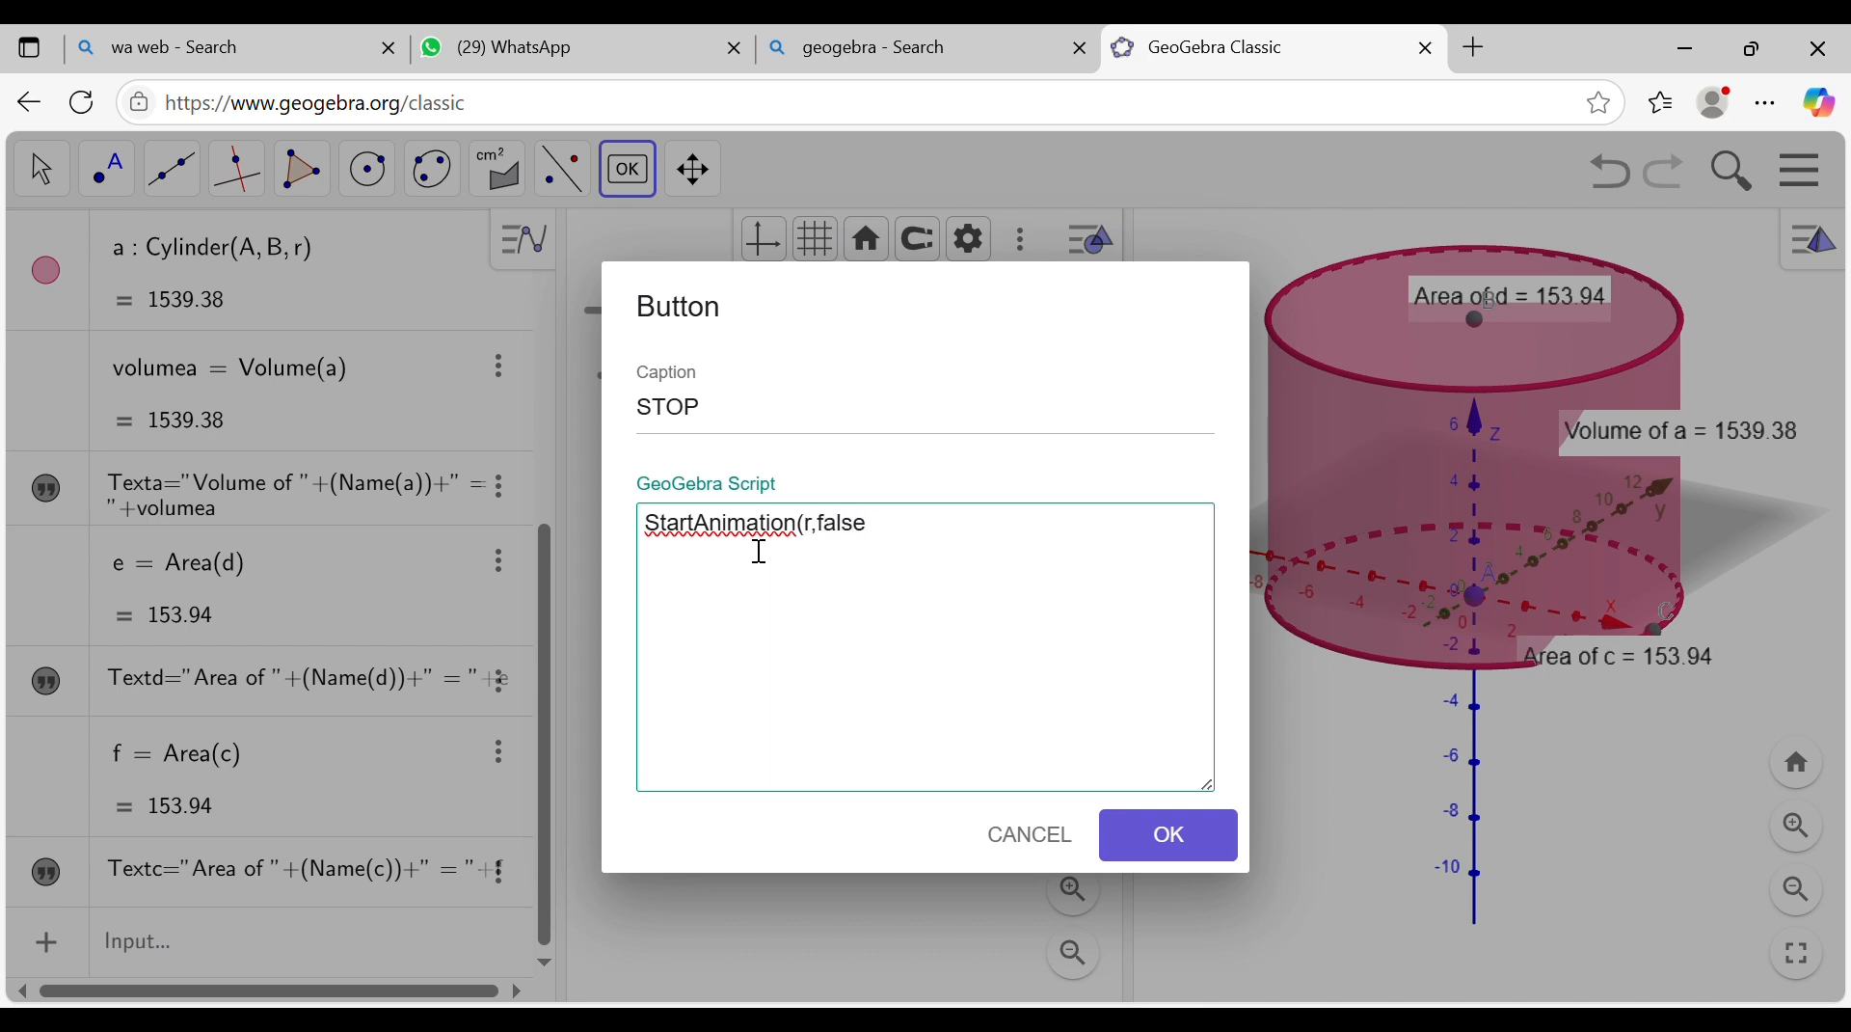
pyautogui.write(')')
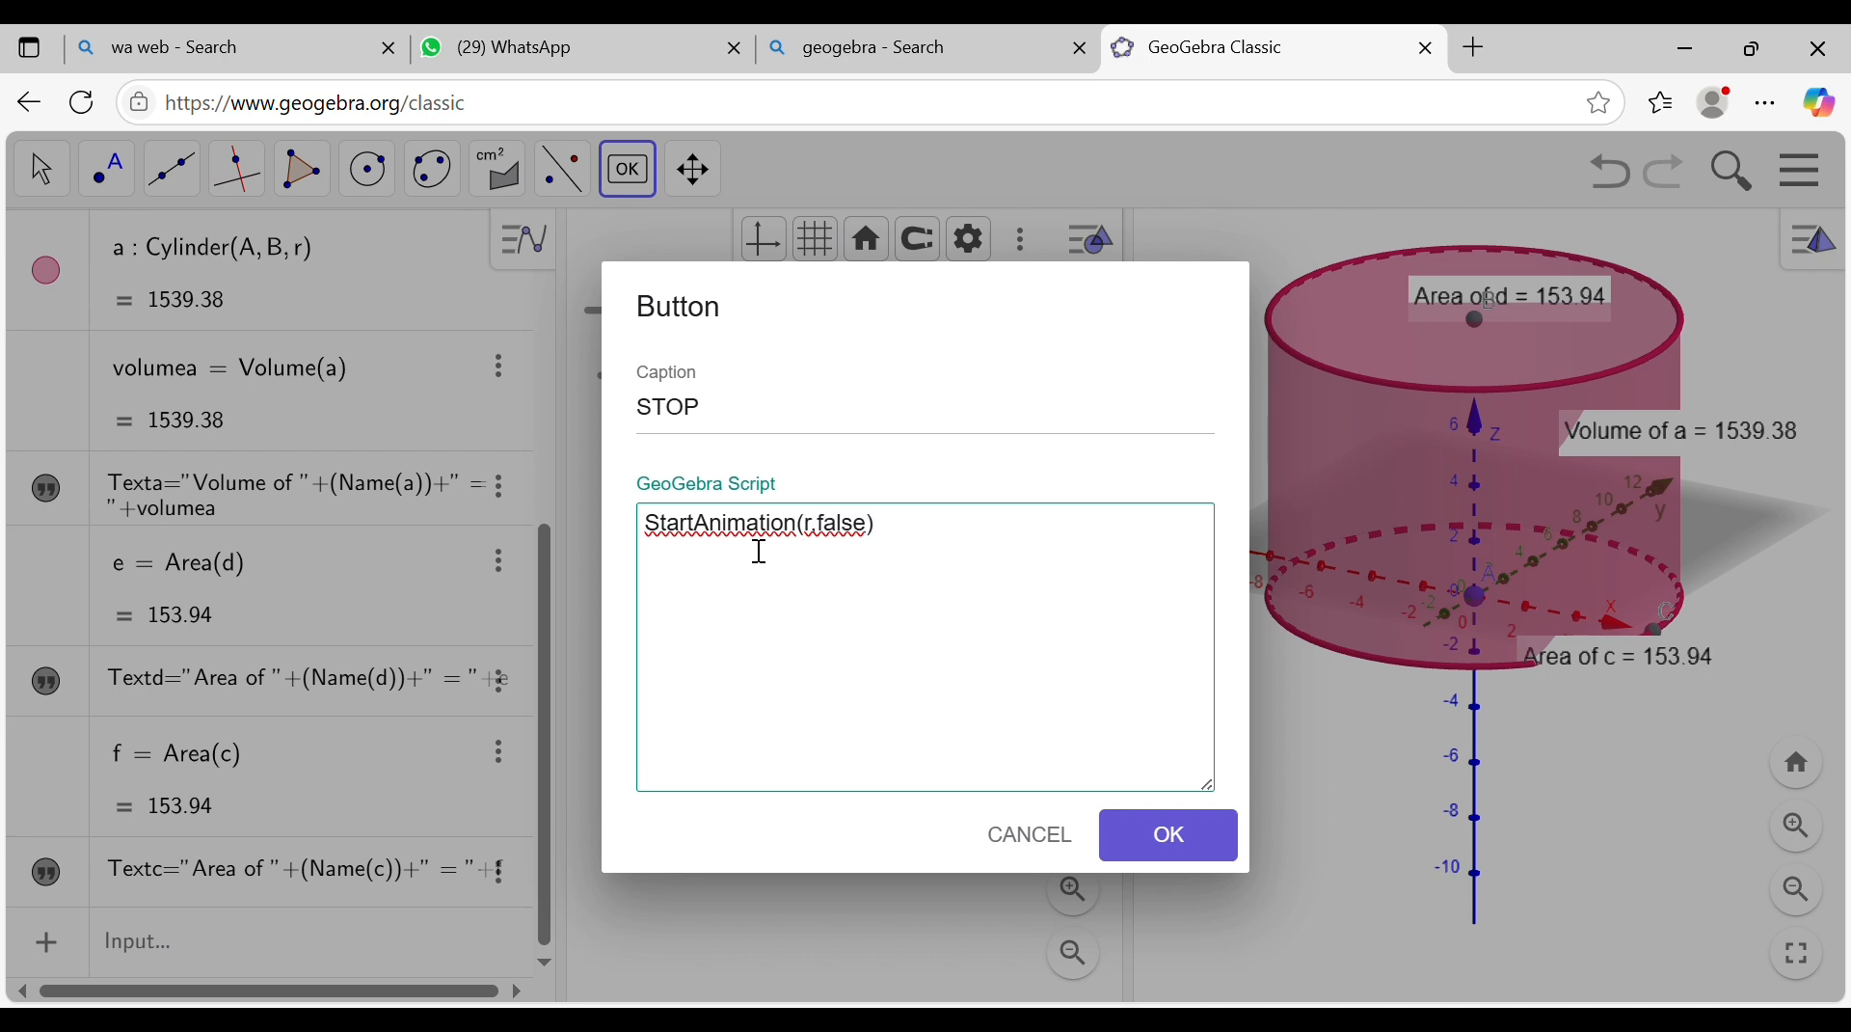
pyautogui.click(1171, 841)
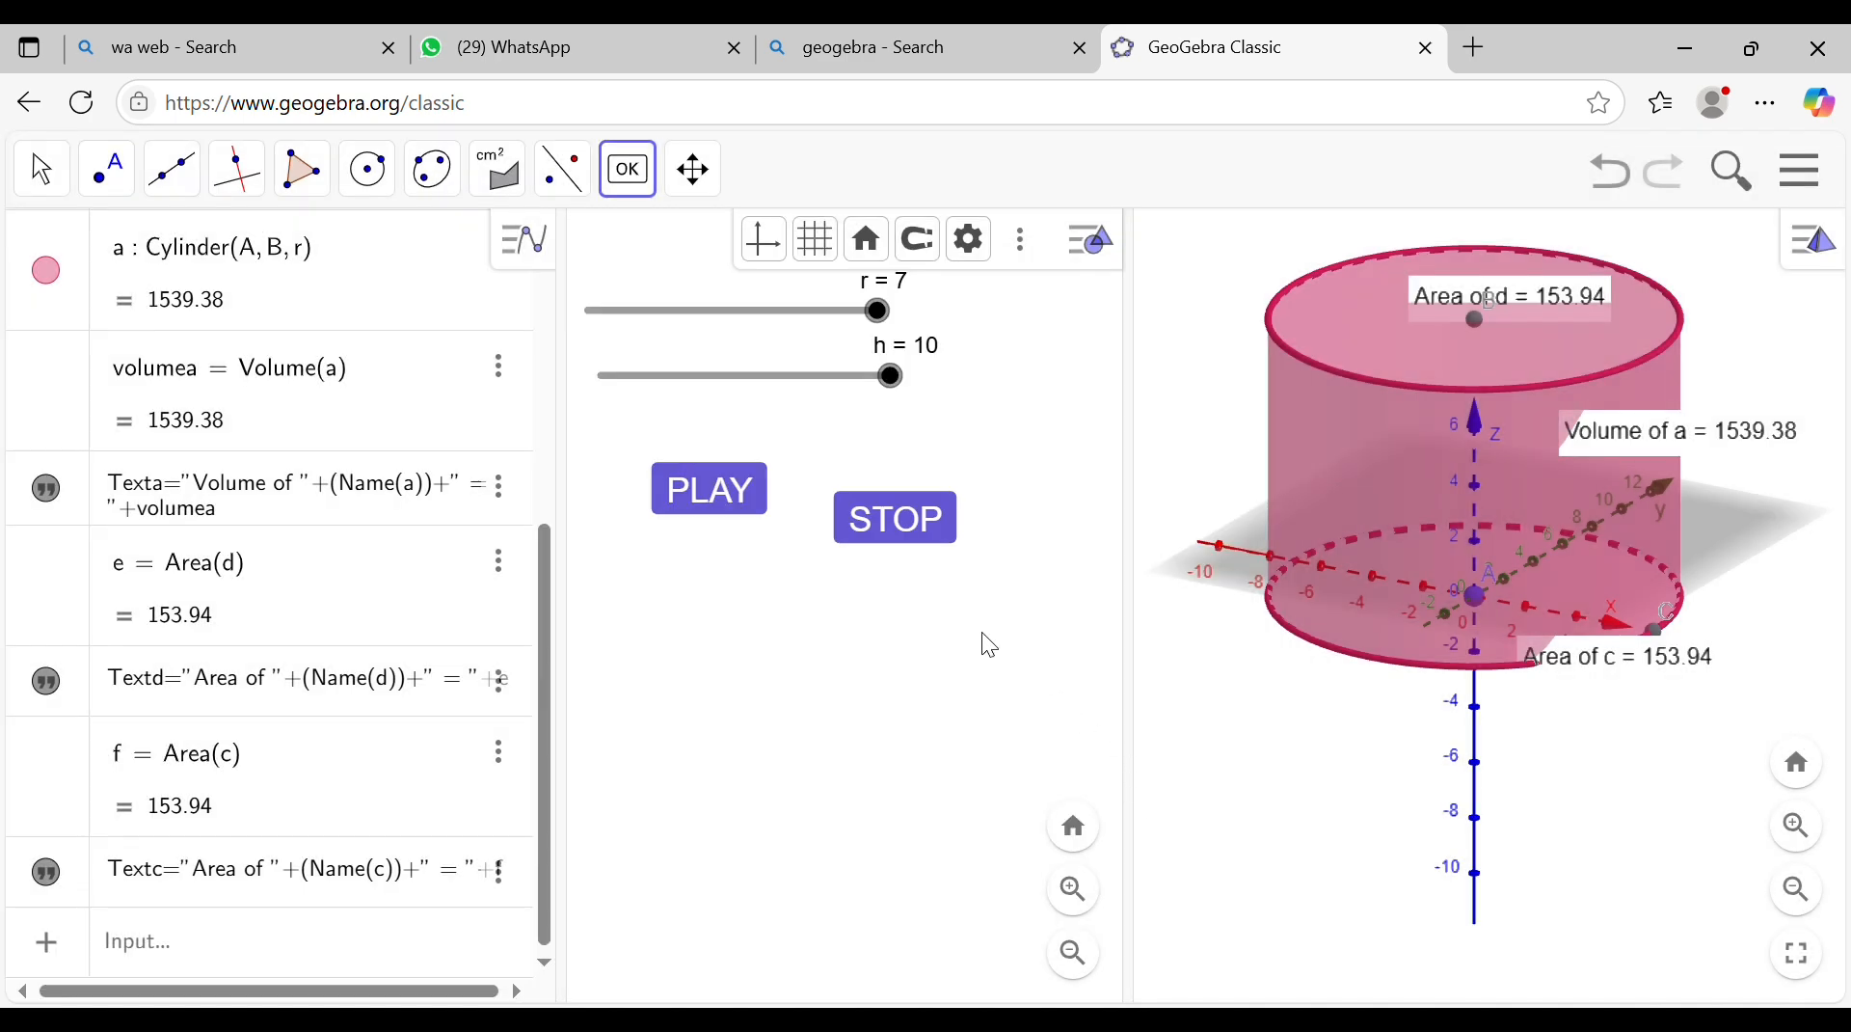
# Step: Start the animation of slider r with the PLAY button, cancelling any new-button dialog
pyautogui.click(738, 504)
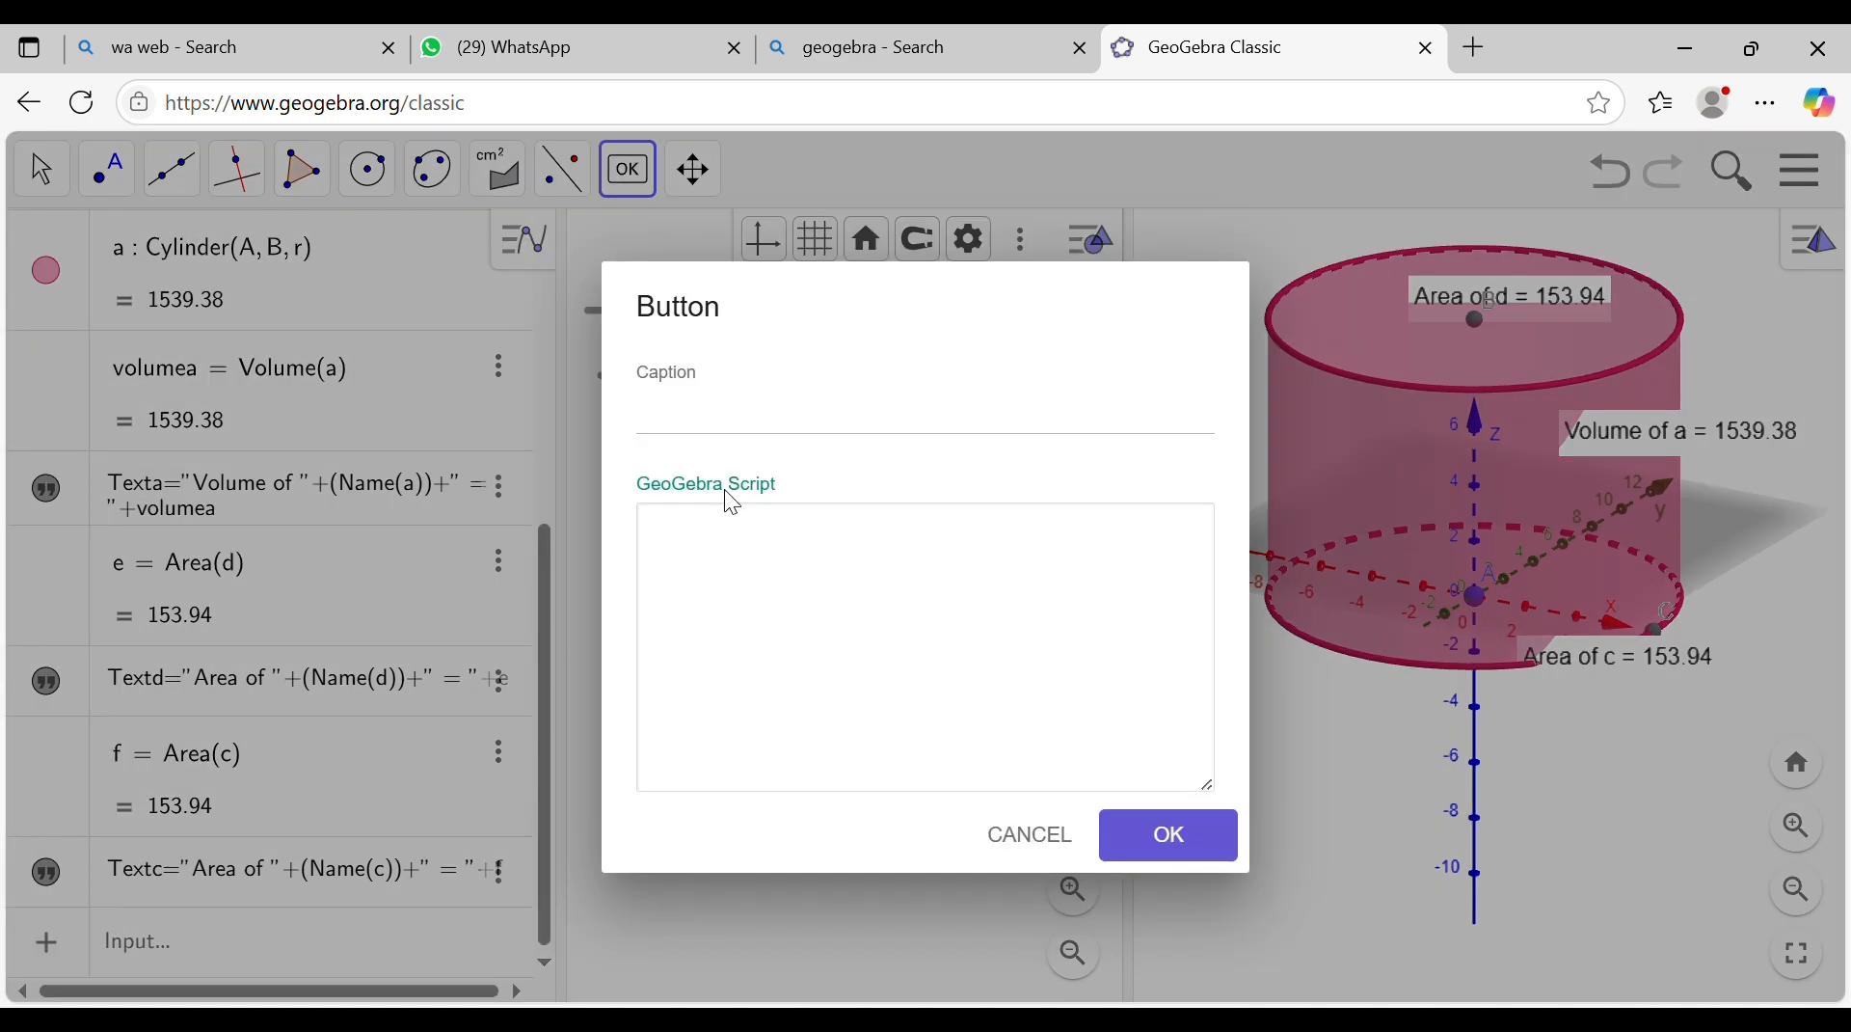
pyautogui.click(1027, 837)
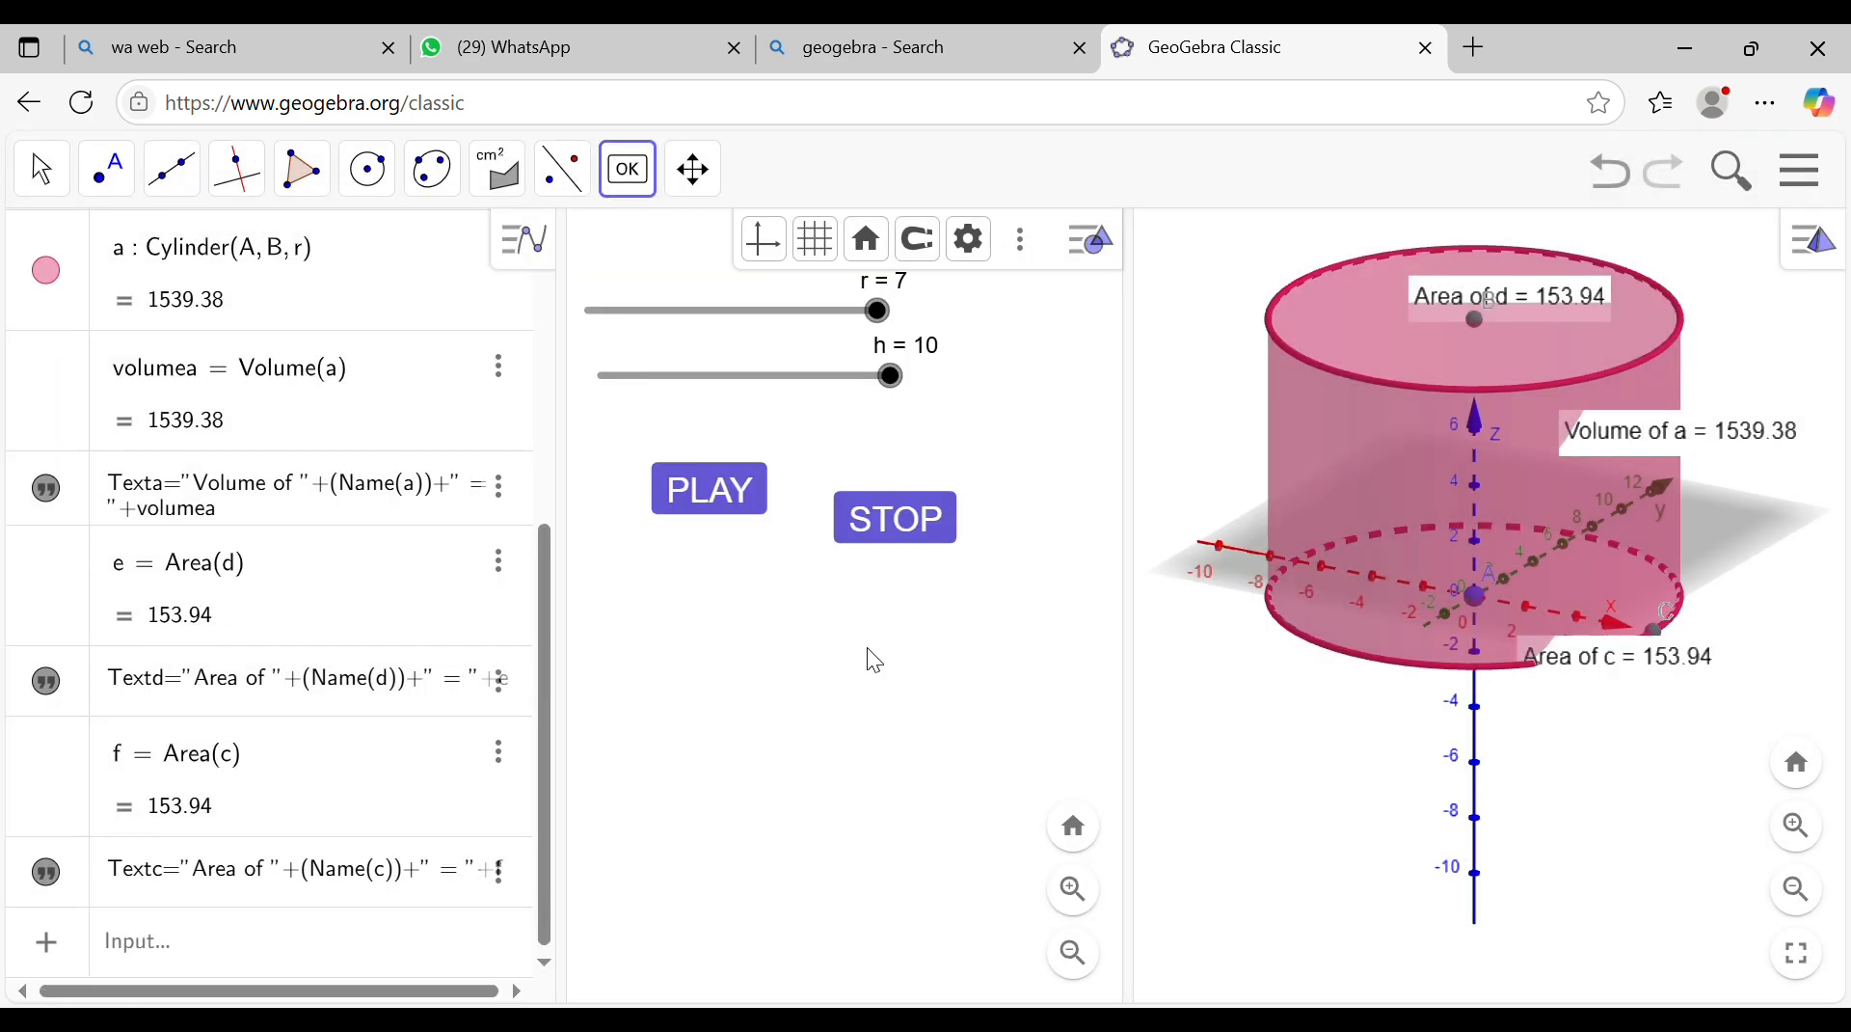
pyautogui.click(742, 501)
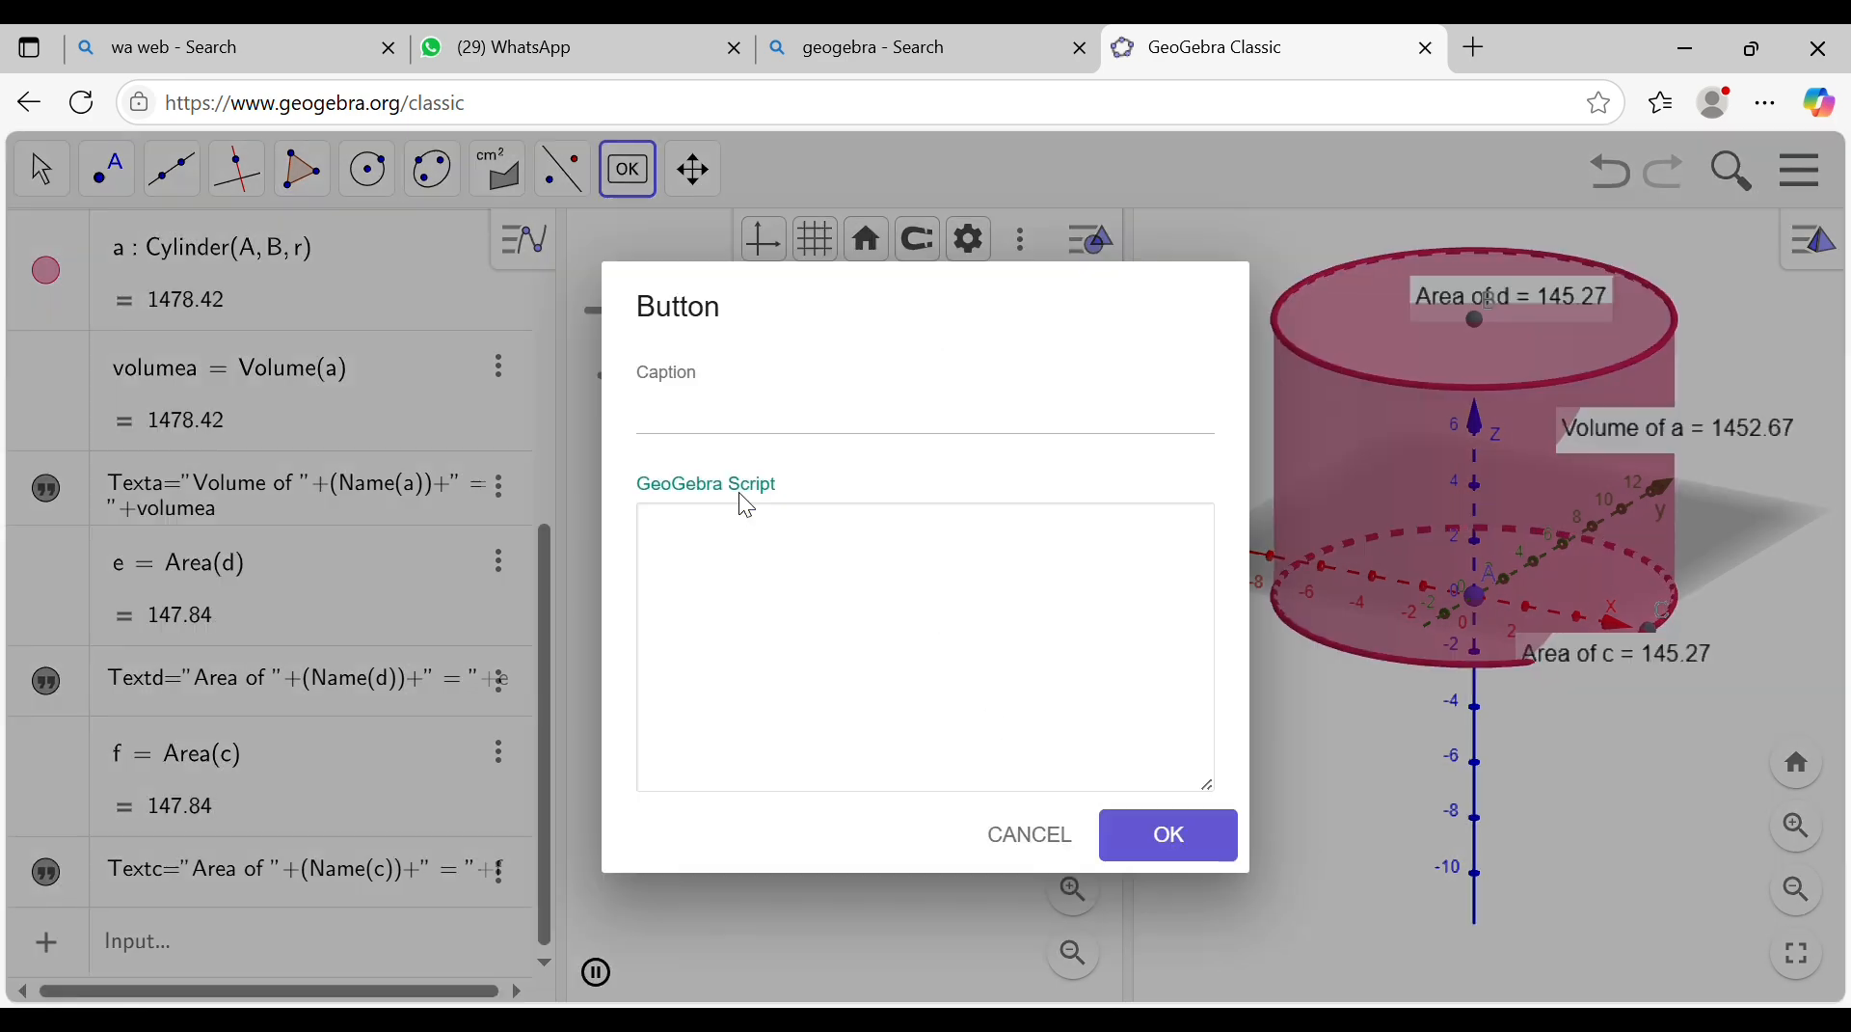
pyautogui.click(1030, 835)
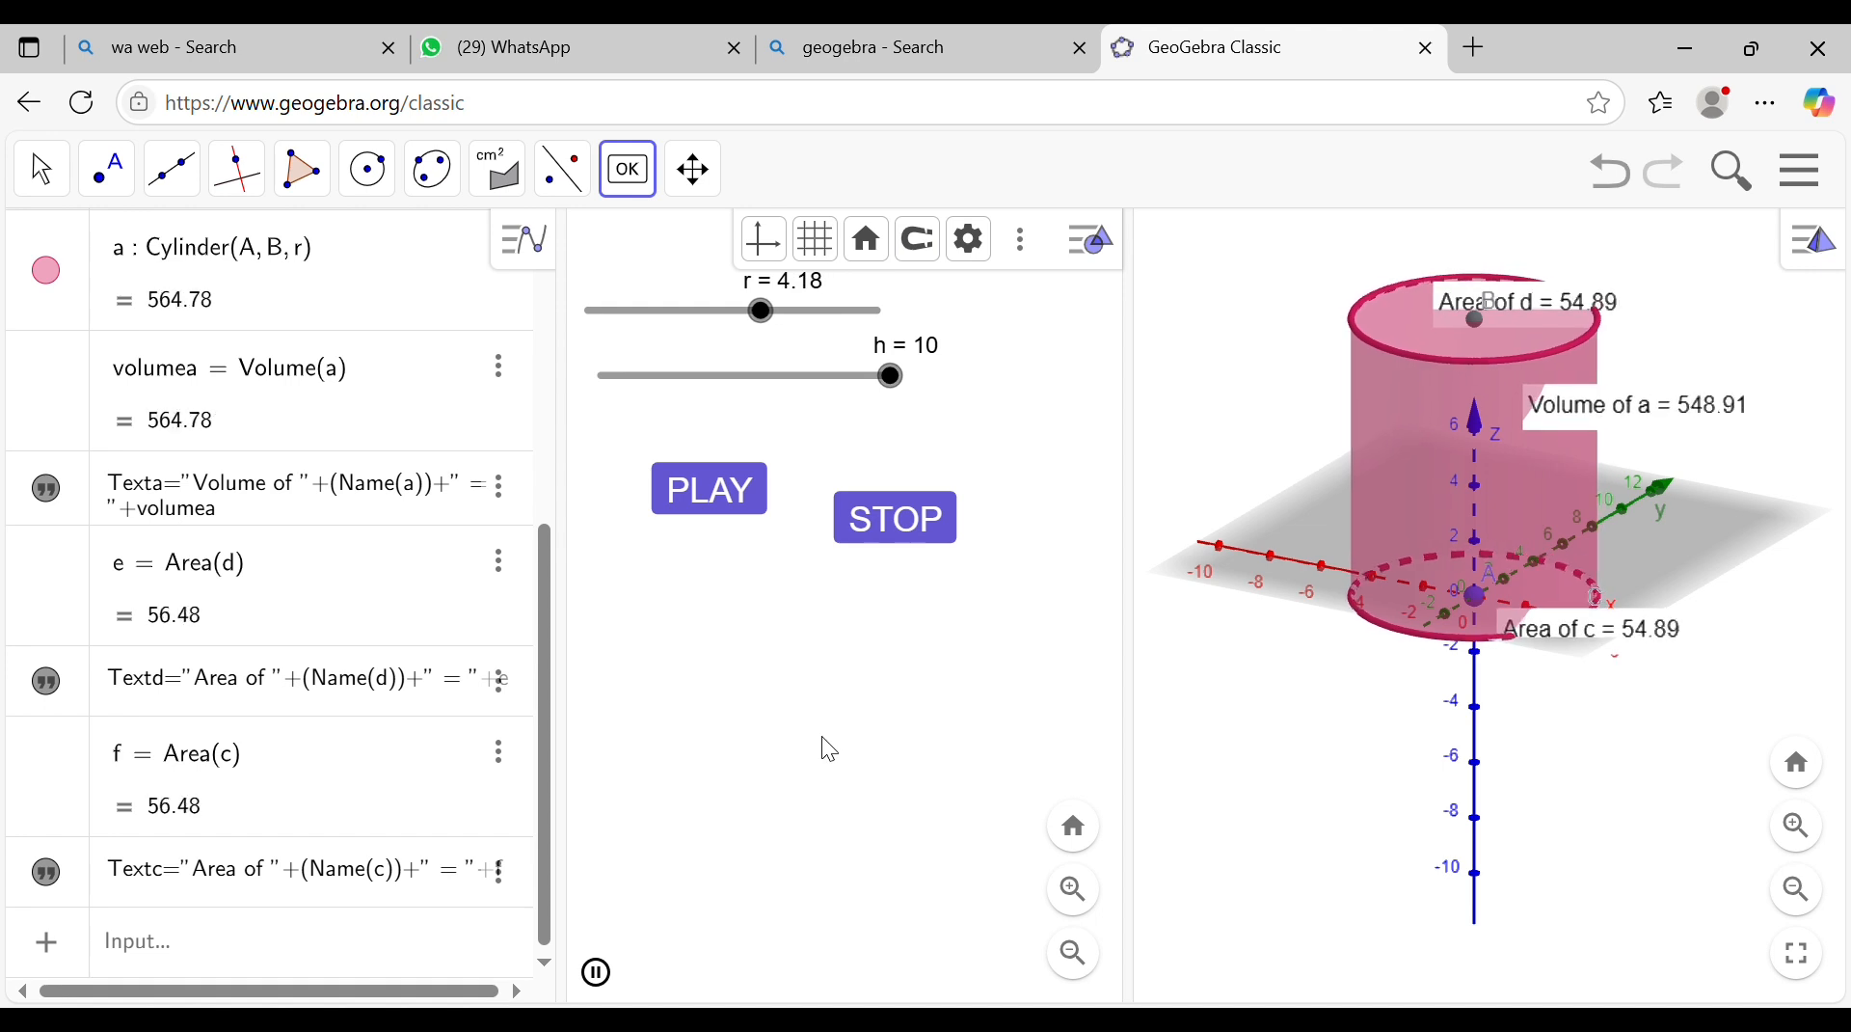
# Step: Stop the animation of slider r with the STOP button and cancel the new-button dialog
pyautogui.click(889, 545)
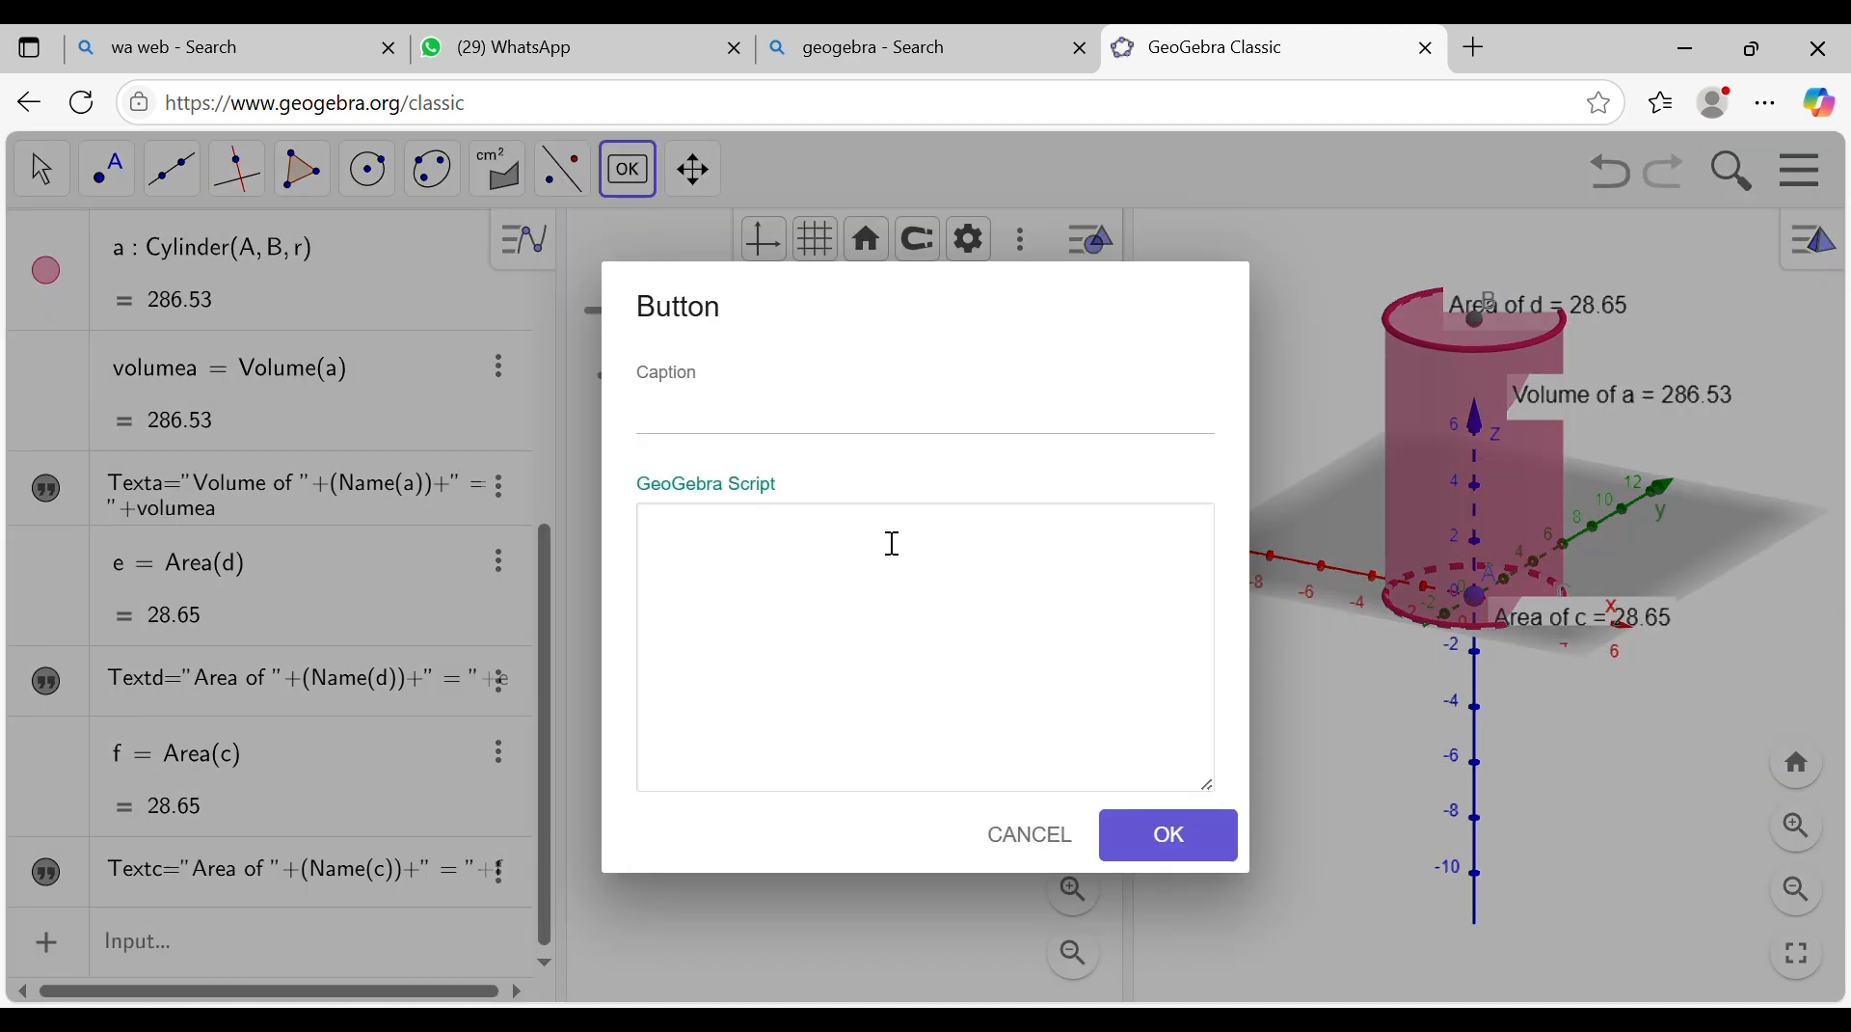
pyautogui.click(1044, 844)
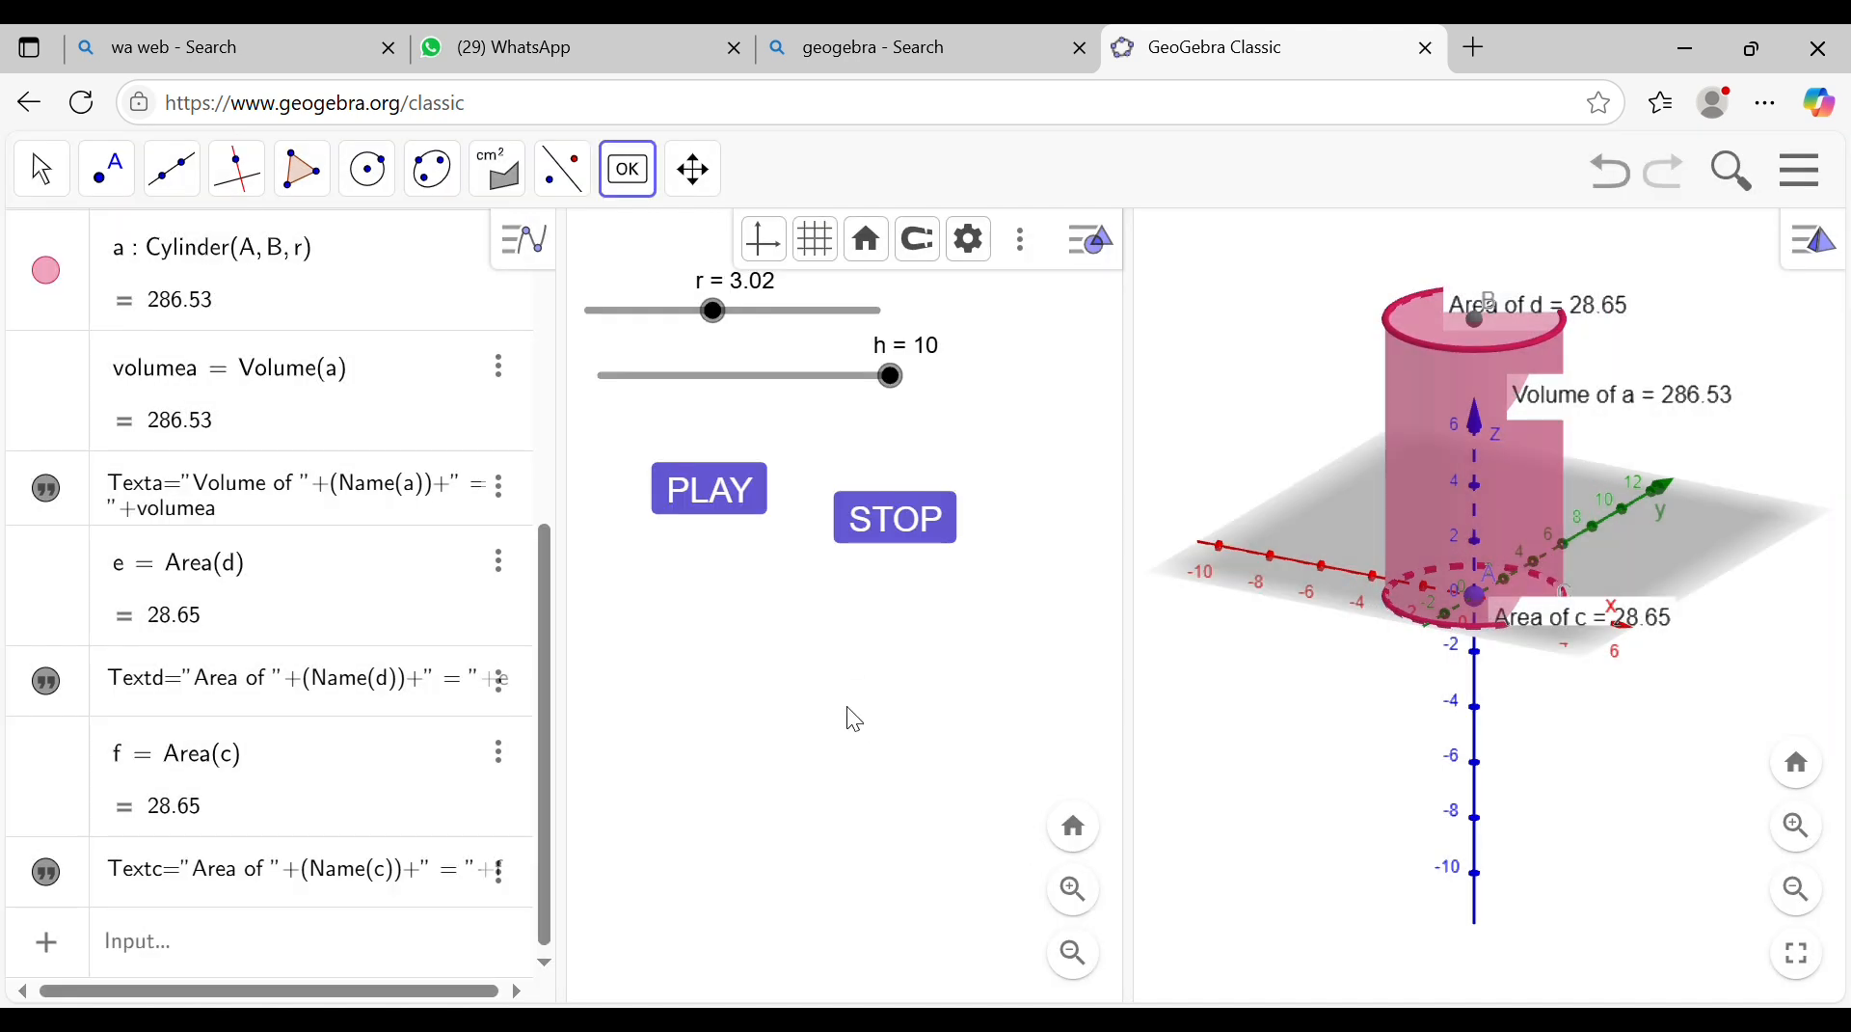
# Step: Create a button below the existing PLAY button with the caption PLAY and the GeoGebra script StartAnimation(h,true)
pyautogui.click(682, 602)
pyautogui.click(684, 432)
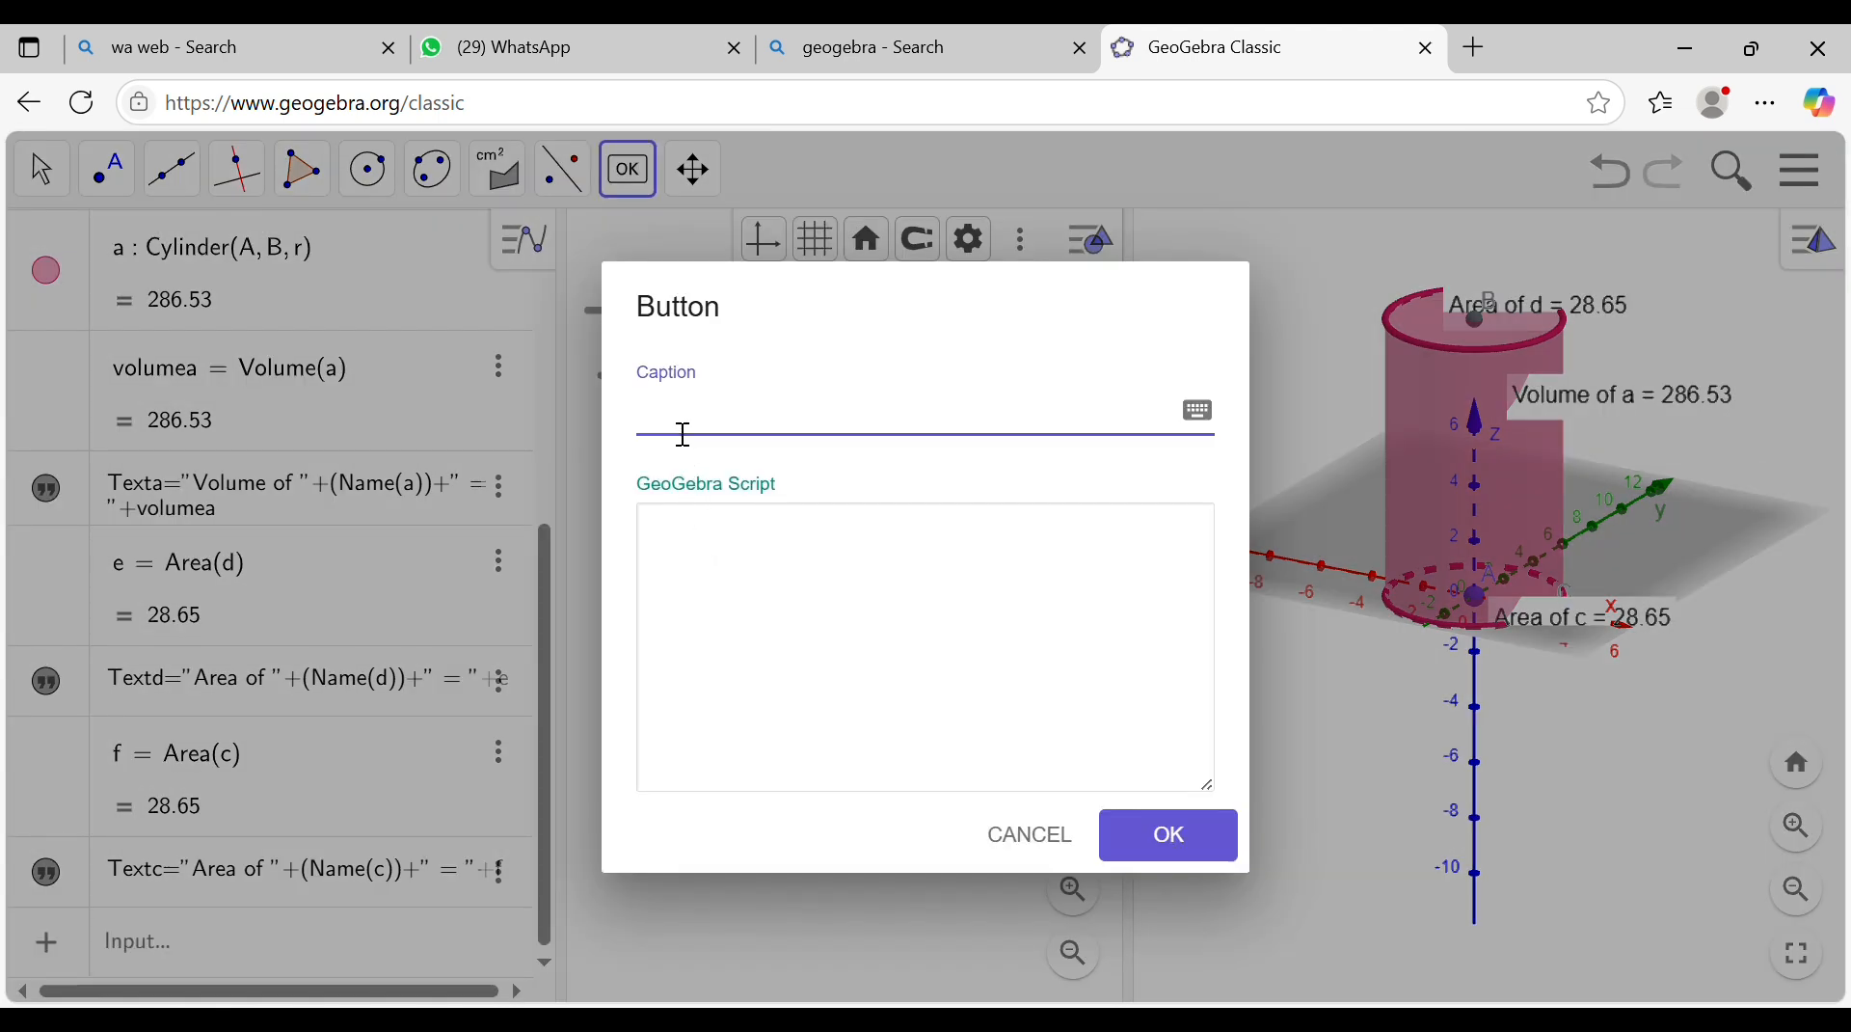
pyautogui.write('PLAY')
pyautogui.click(719, 533)
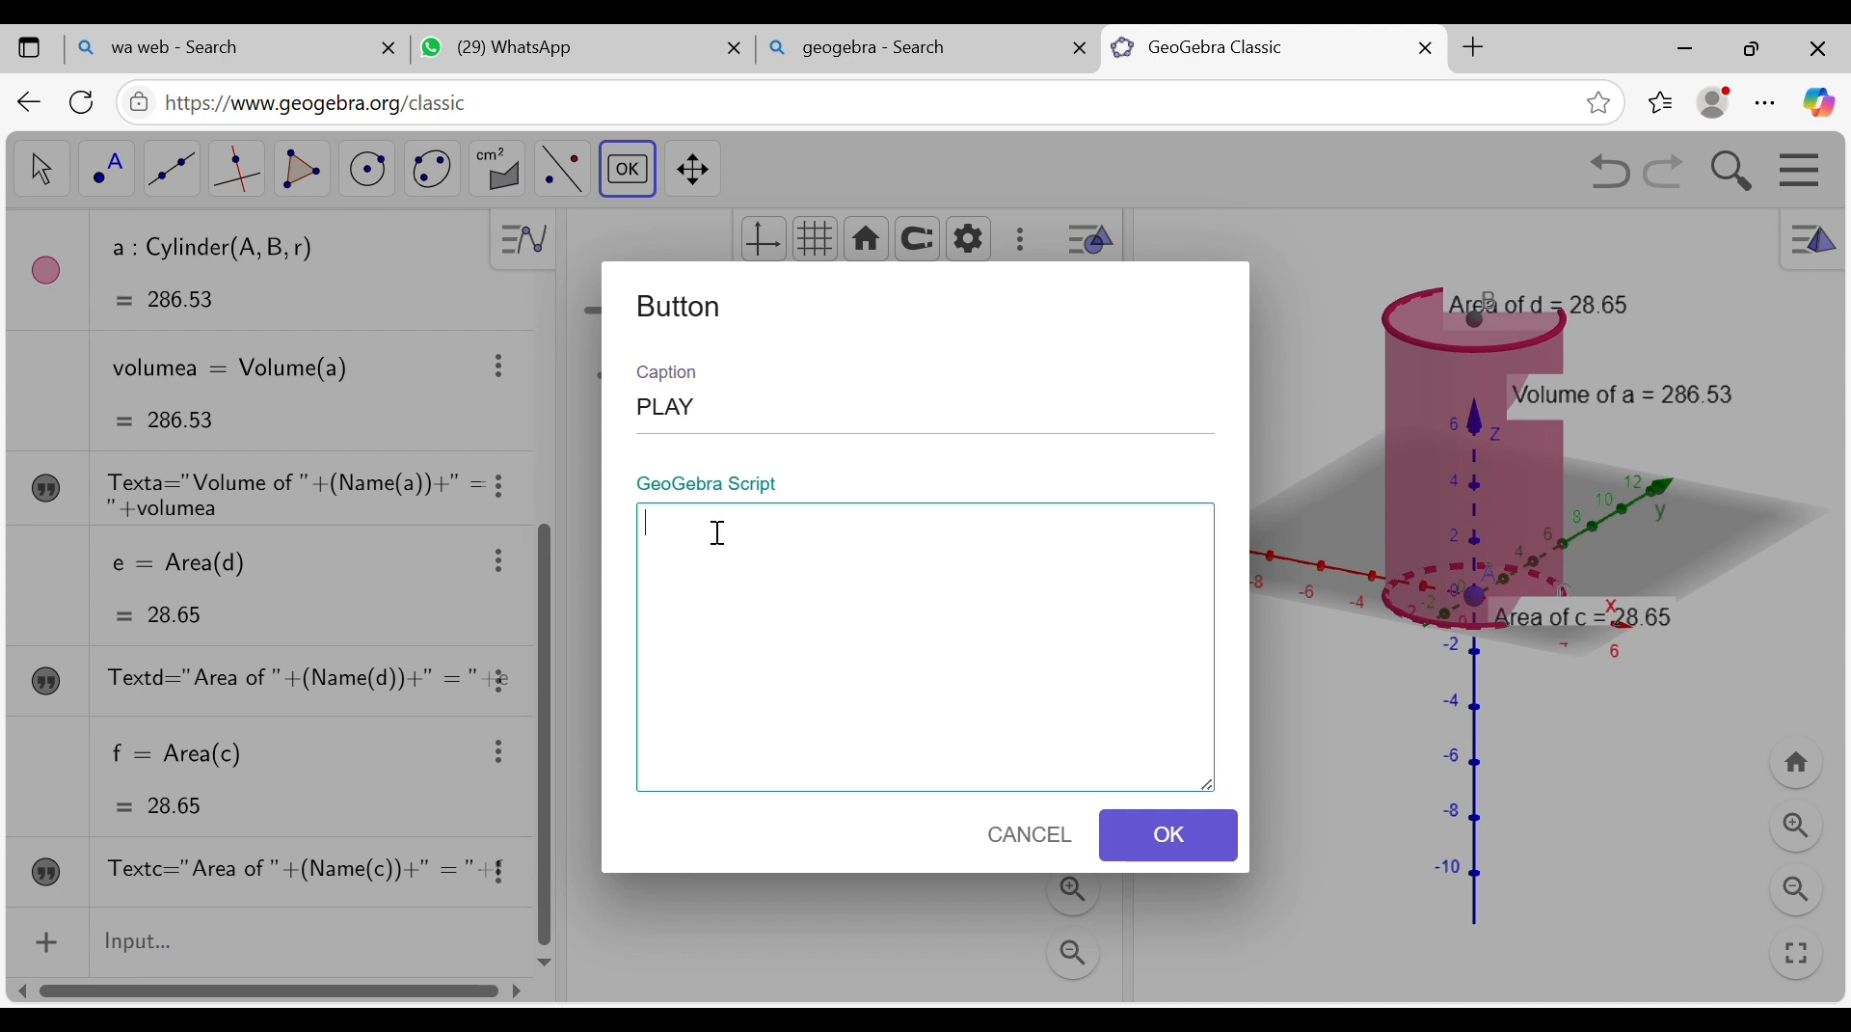
pyautogui.write('StartAnimation(')
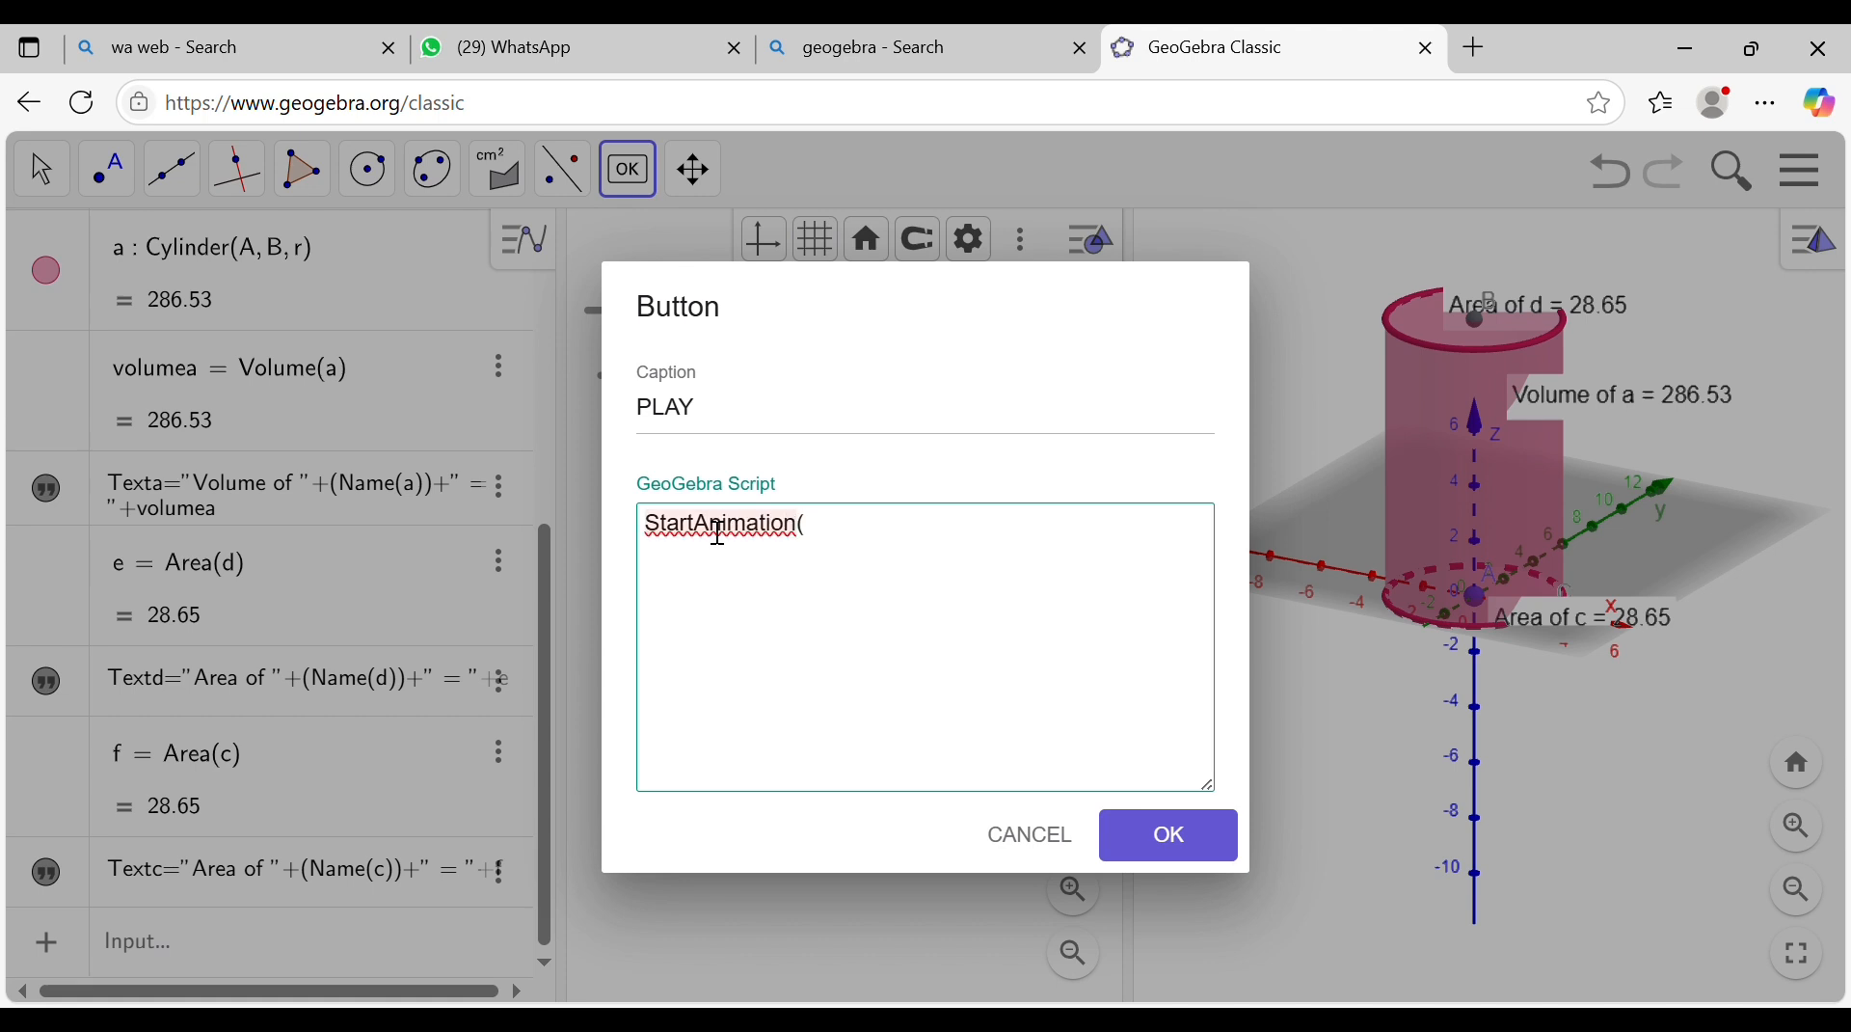
pyautogui.write('h,true)')
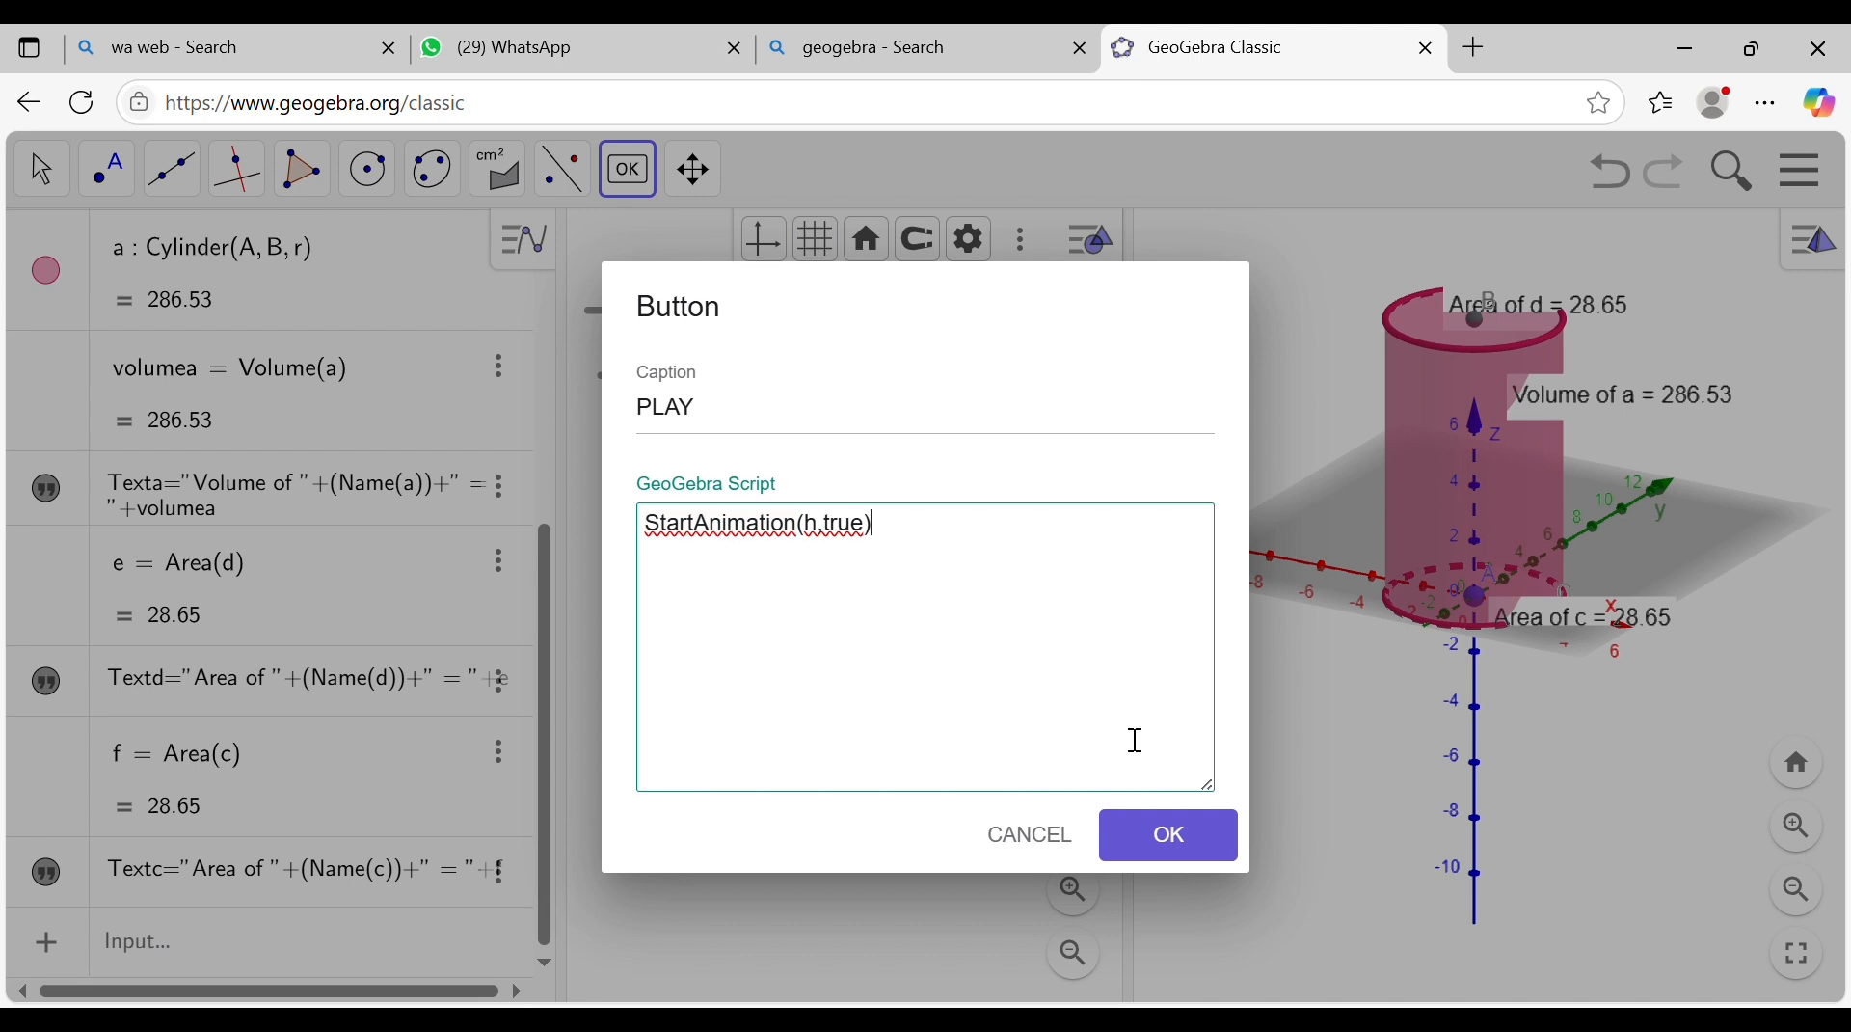
pyautogui.click(1165, 834)
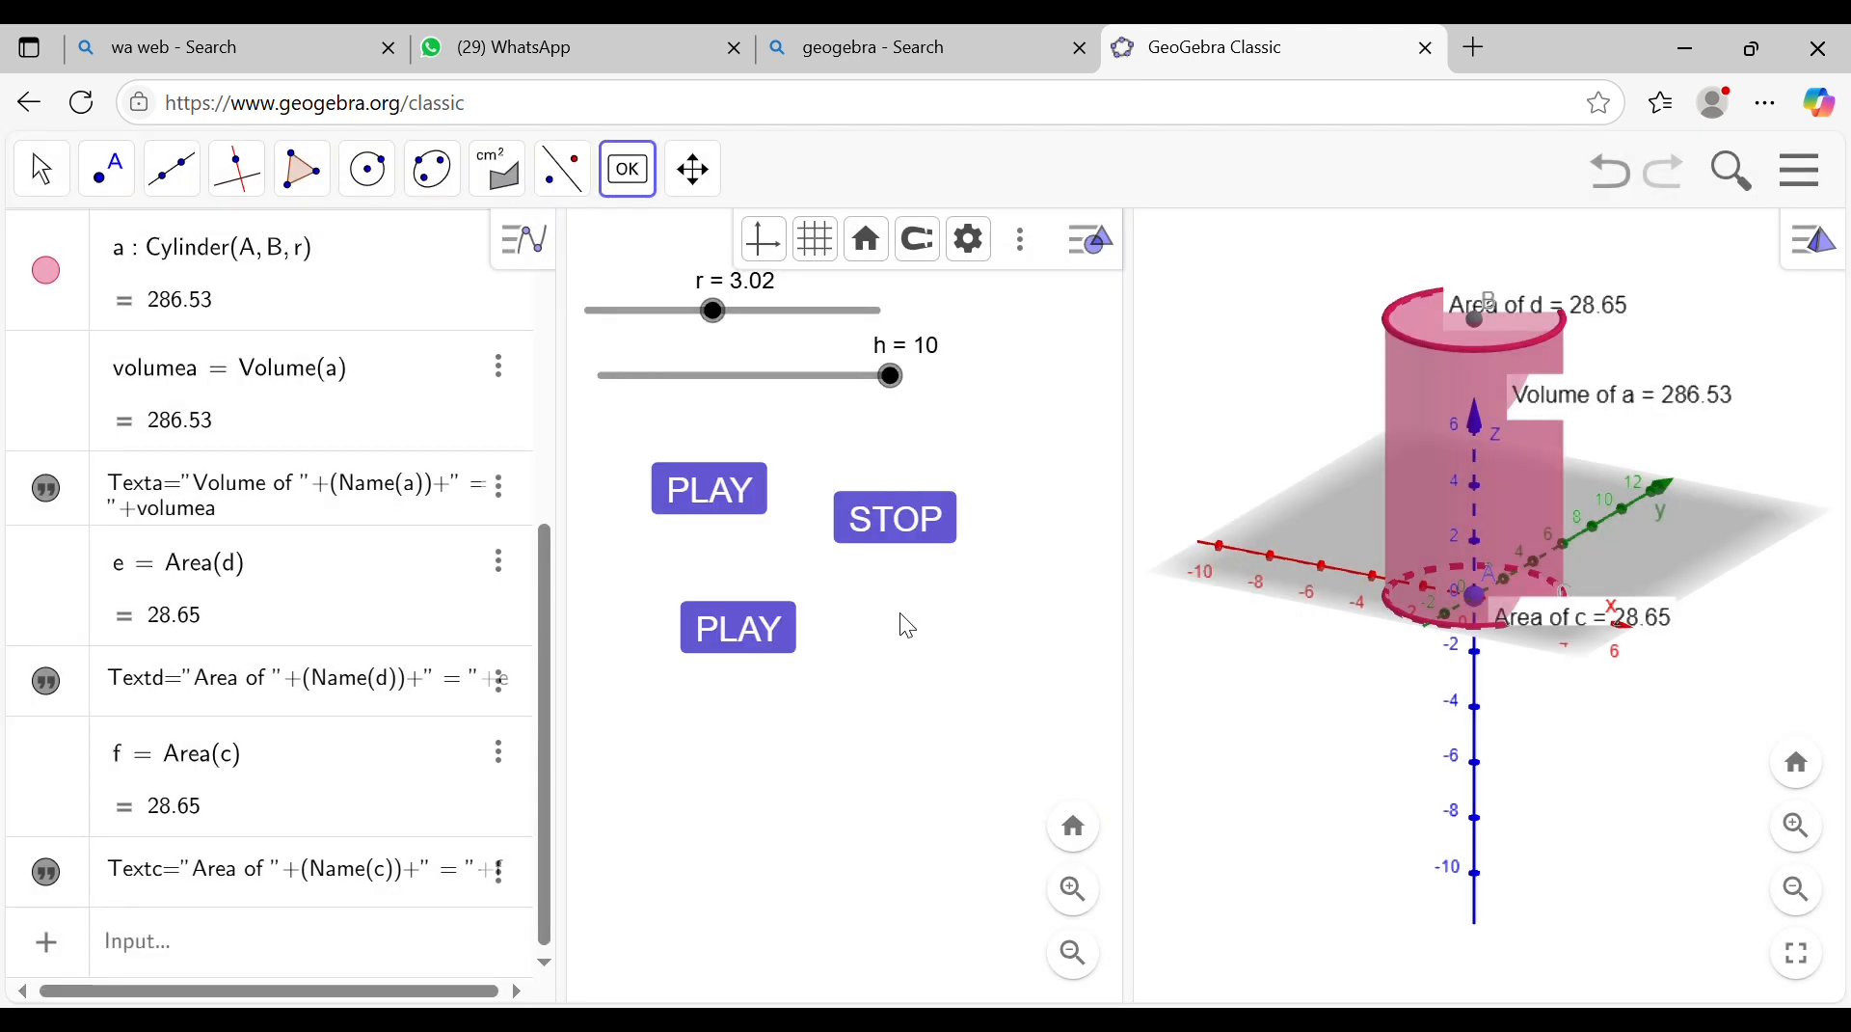
# Step: Create a button beside the lower PLAY button with the caption STOP and the GeoGebra script StartAnimation(h,false)
pyautogui.click(900, 616)
pyautogui.click(764, 429)
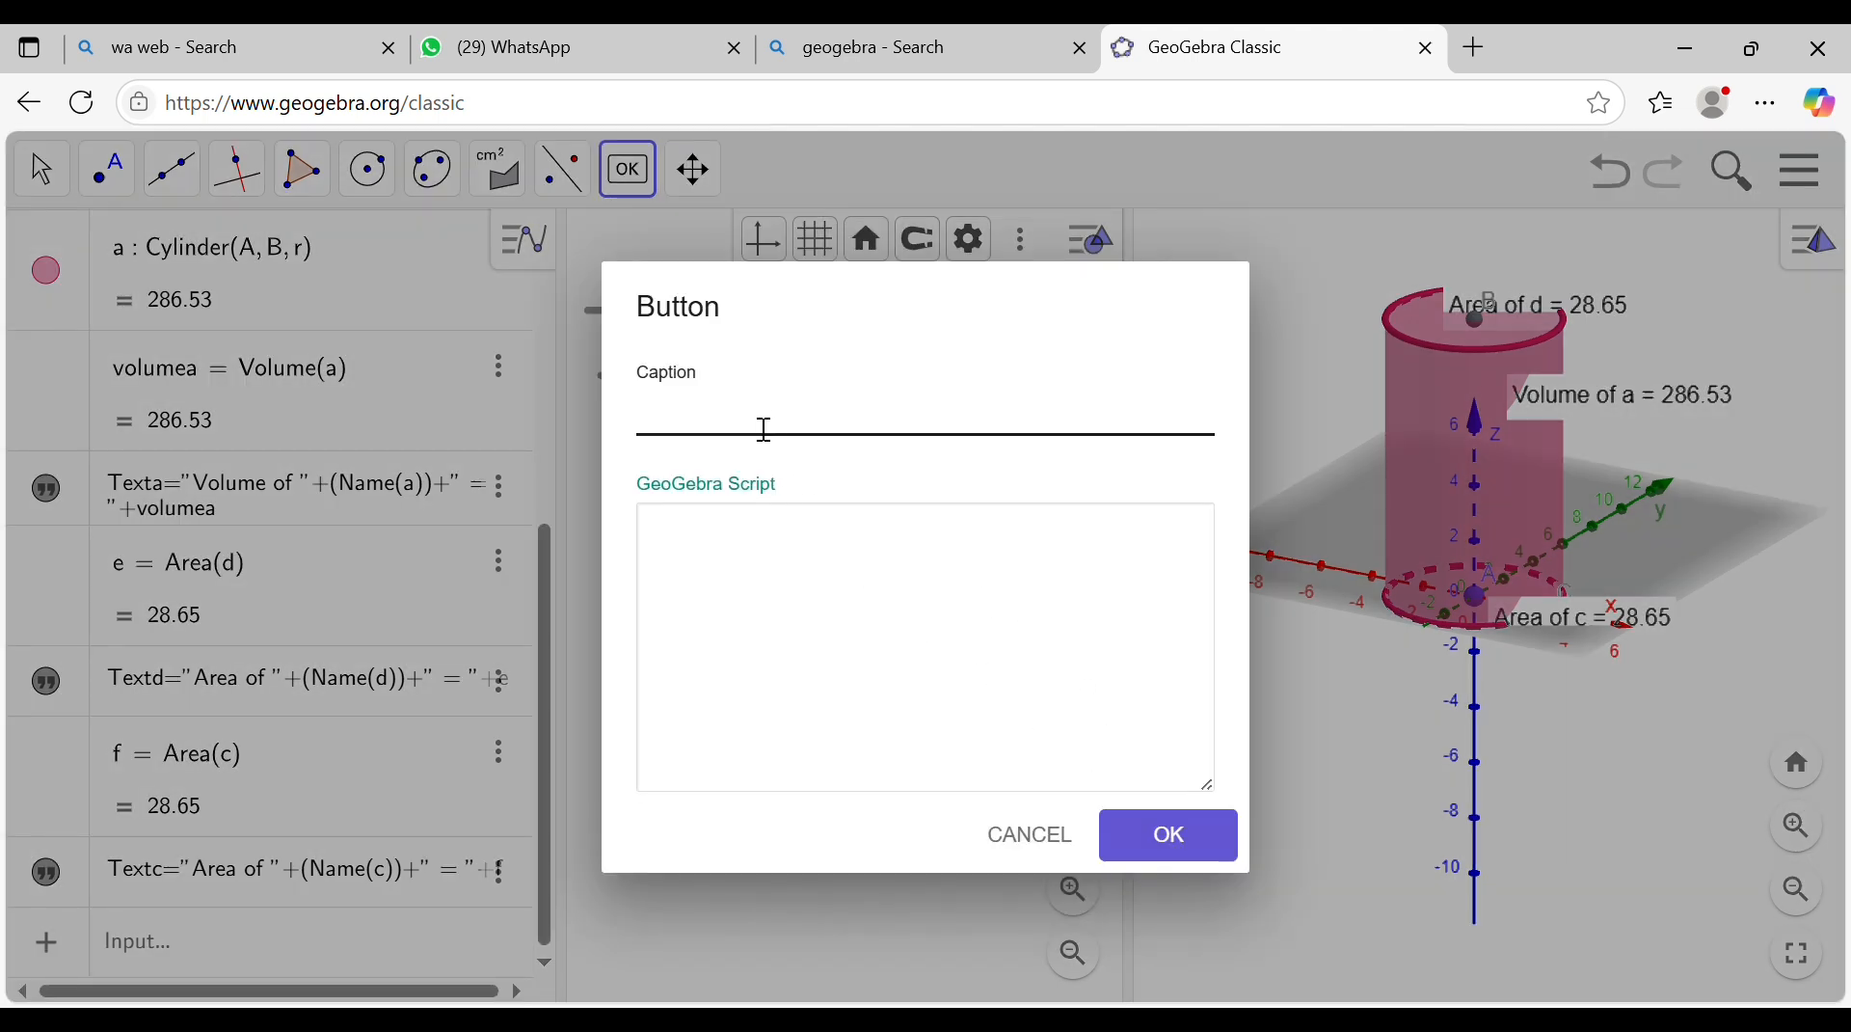
pyautogui.click(764, 430)
pyautogui.write('STOPO')
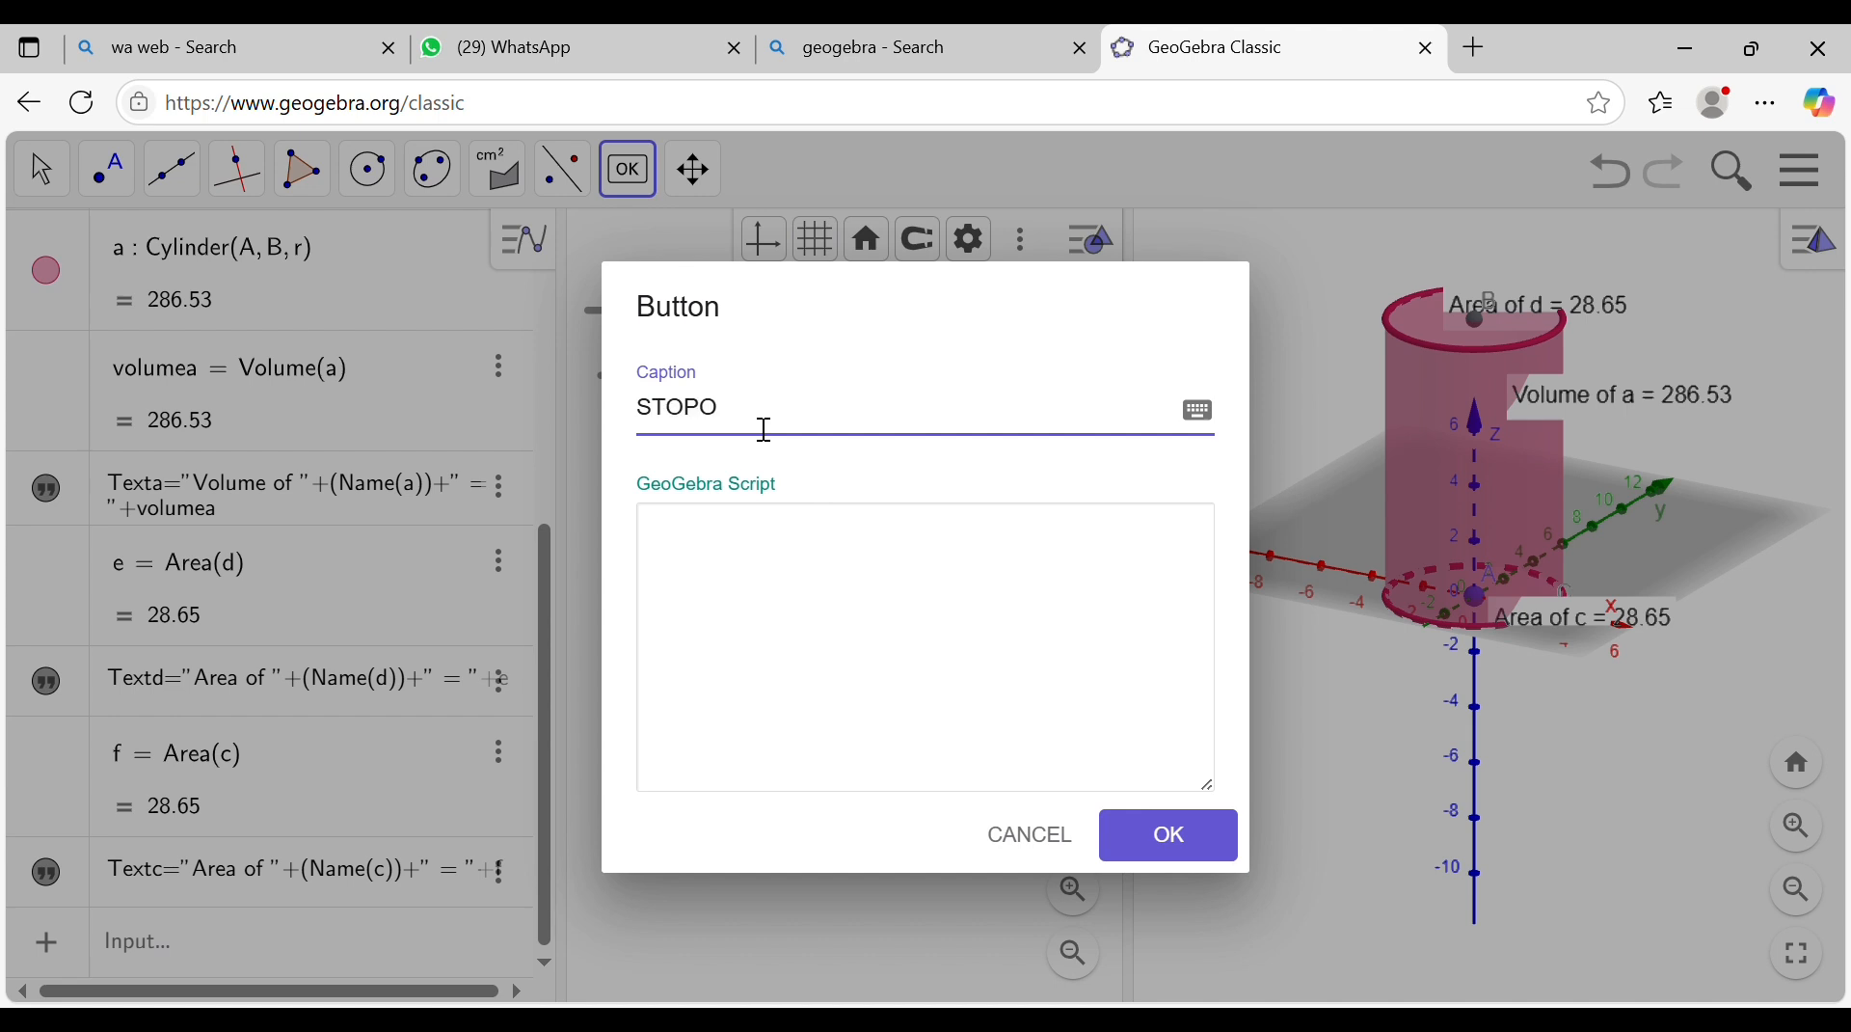
pyautogui.press('BackSpace')
pyautogui.click(740, 563)
pyautogui.write('Start')
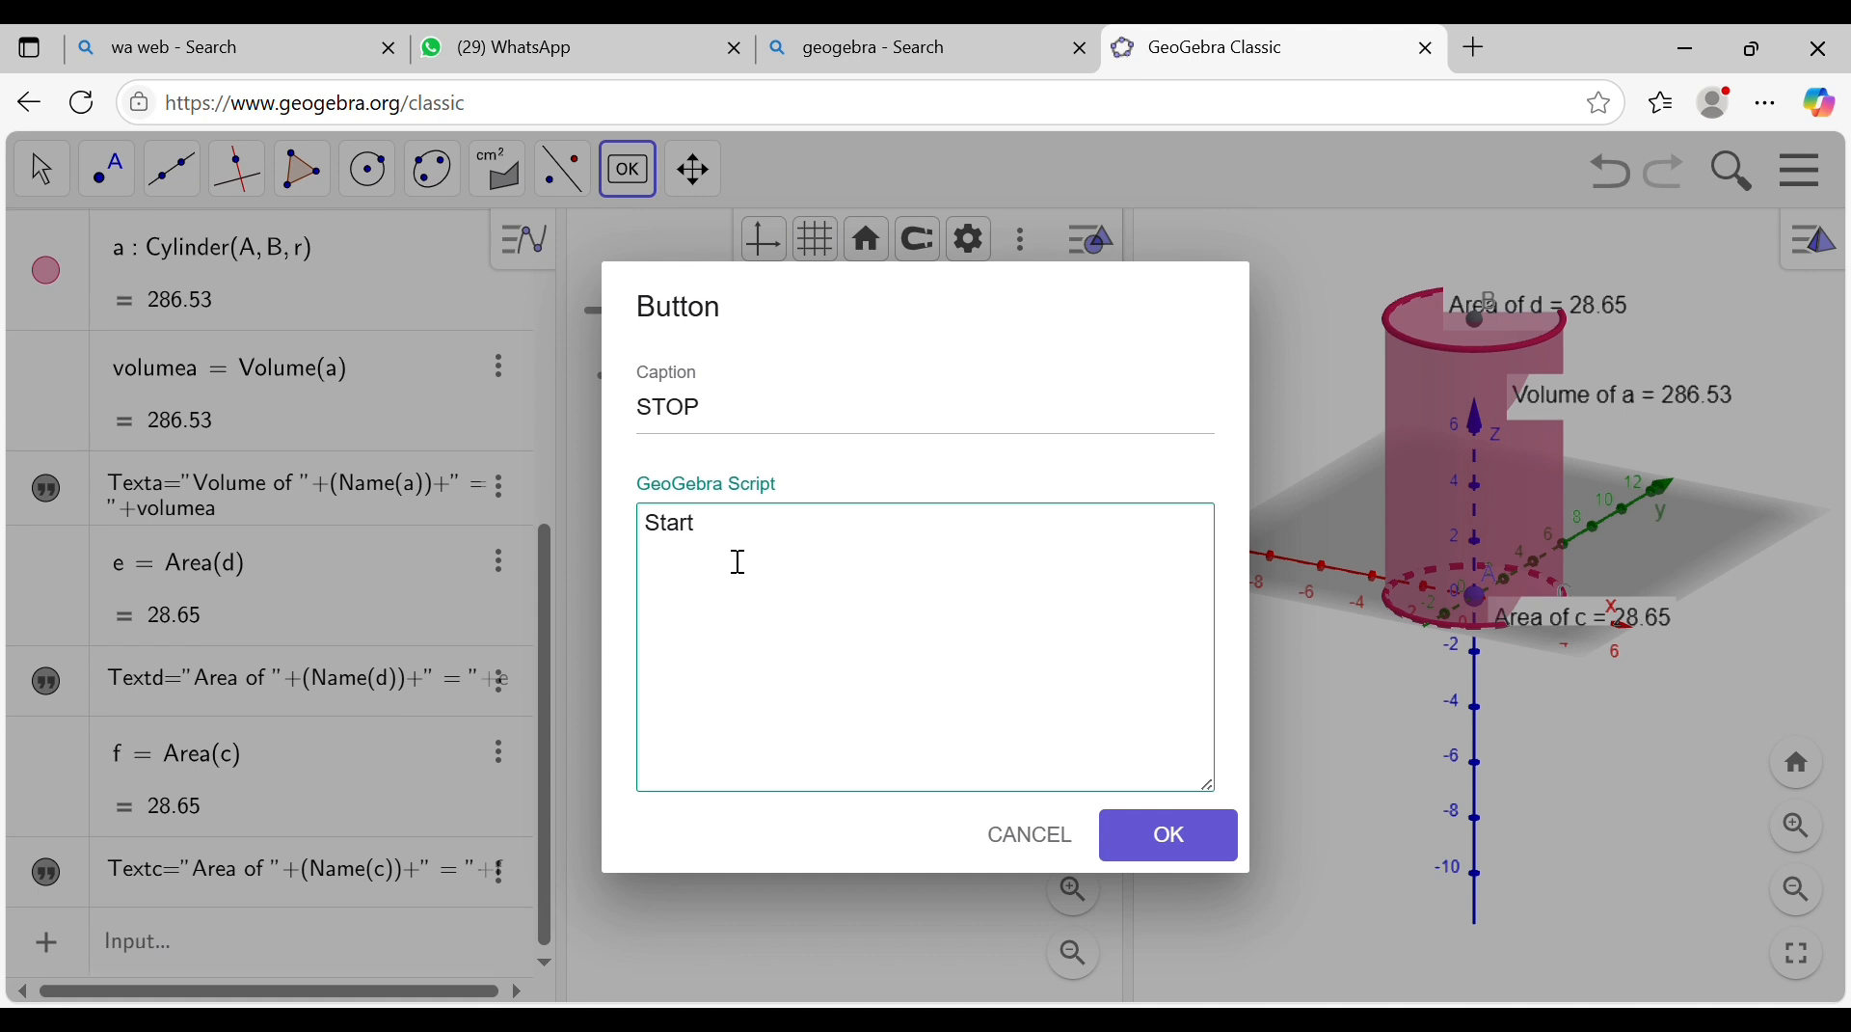
pyautogui.write('Animion')
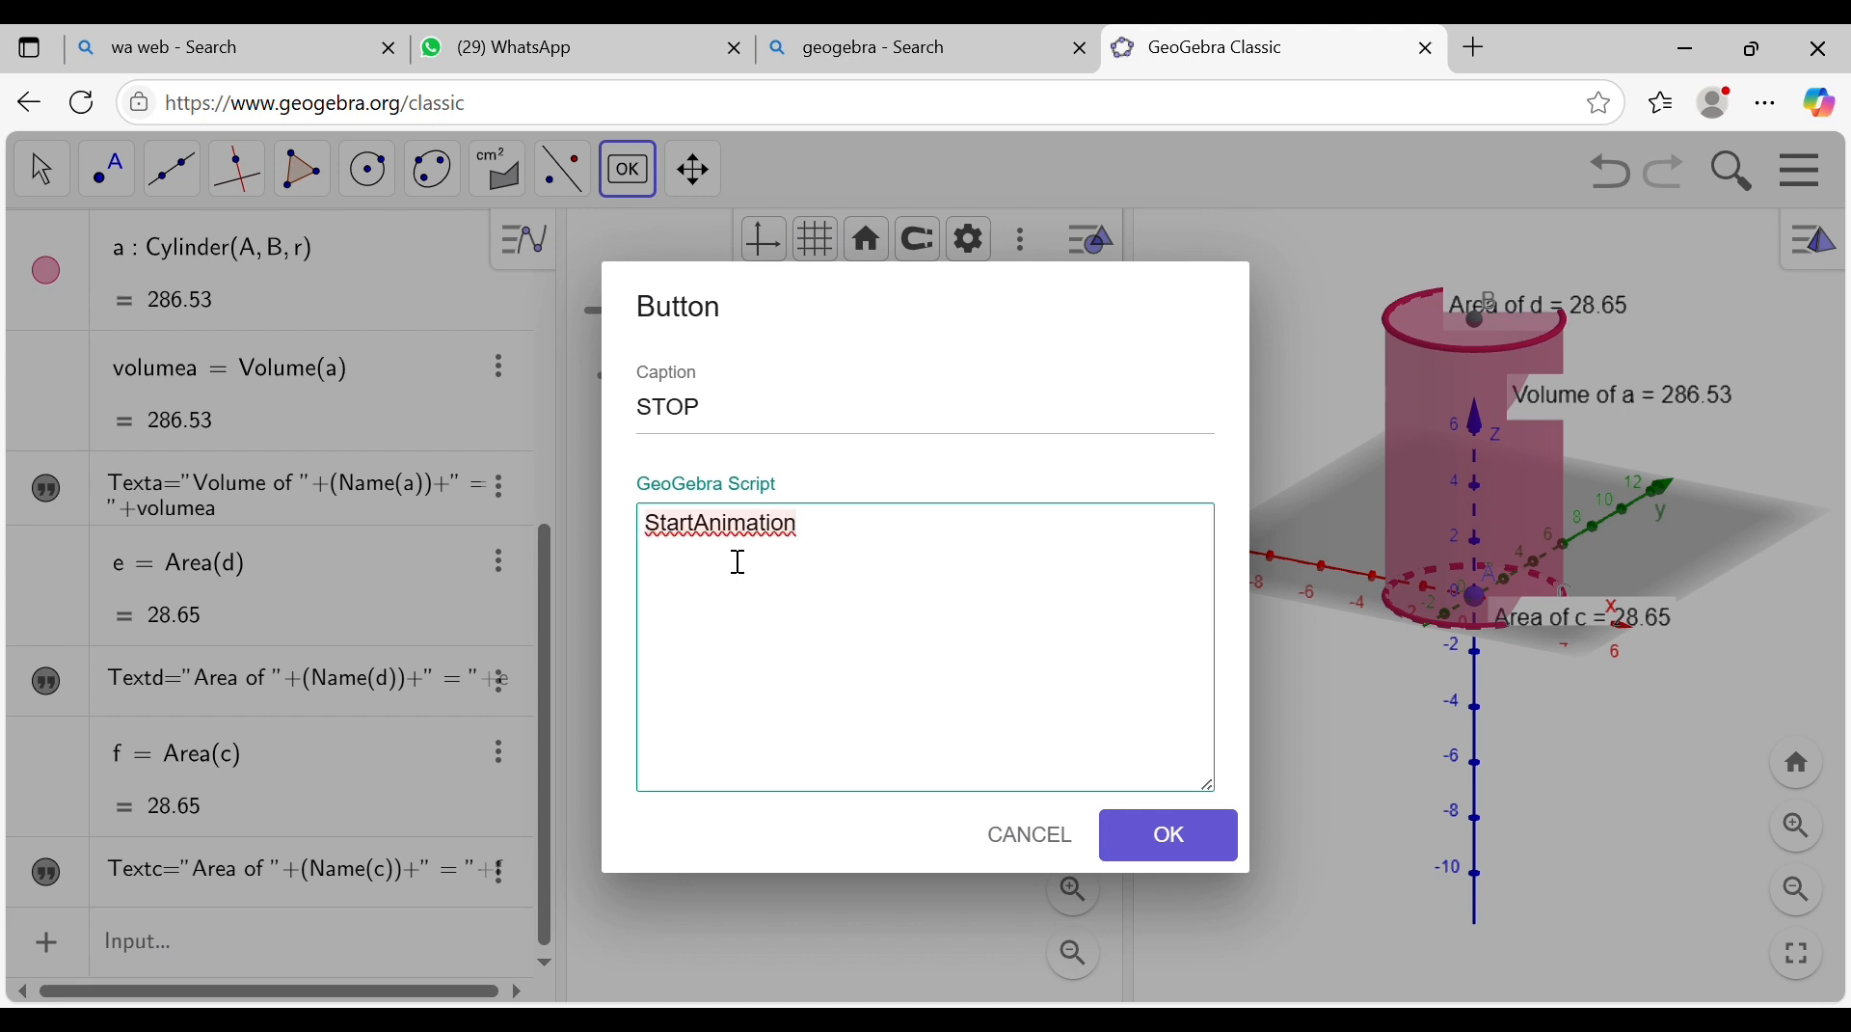
pyautogui.write('(h')
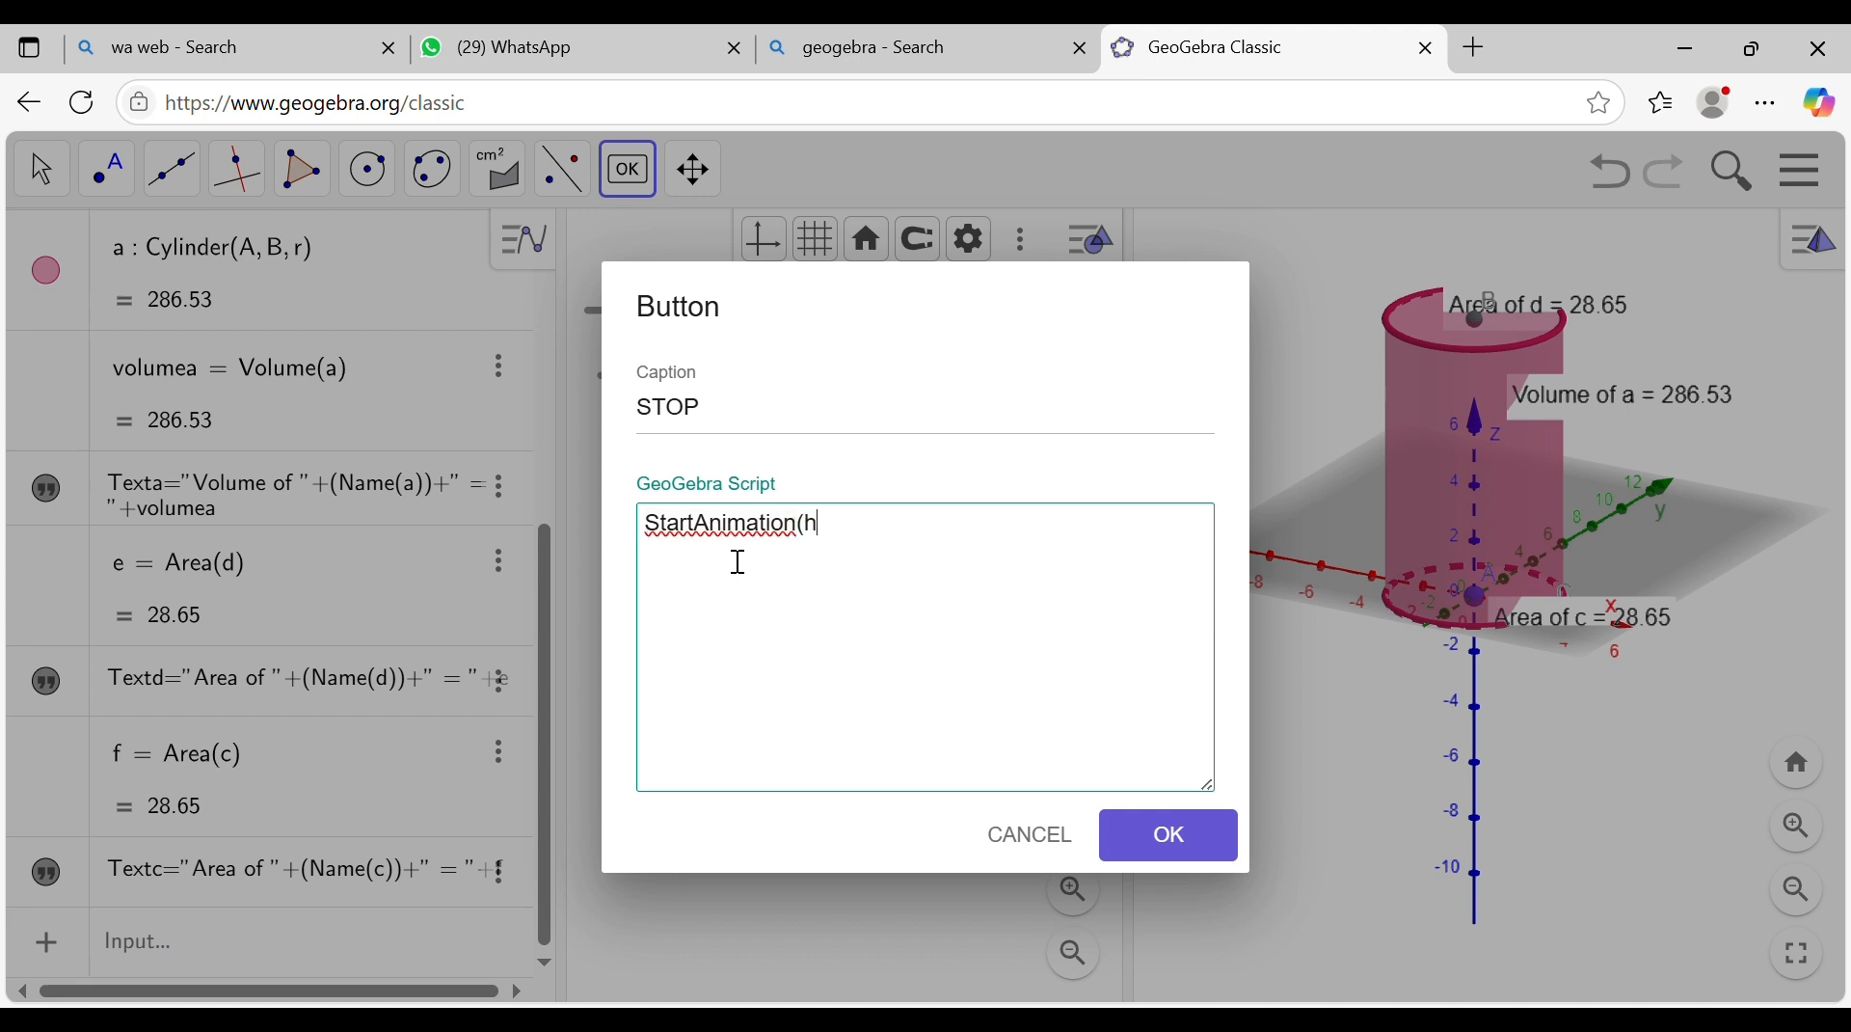
pyautogui.write(',false)')
pyautogui.click(1168, 836)
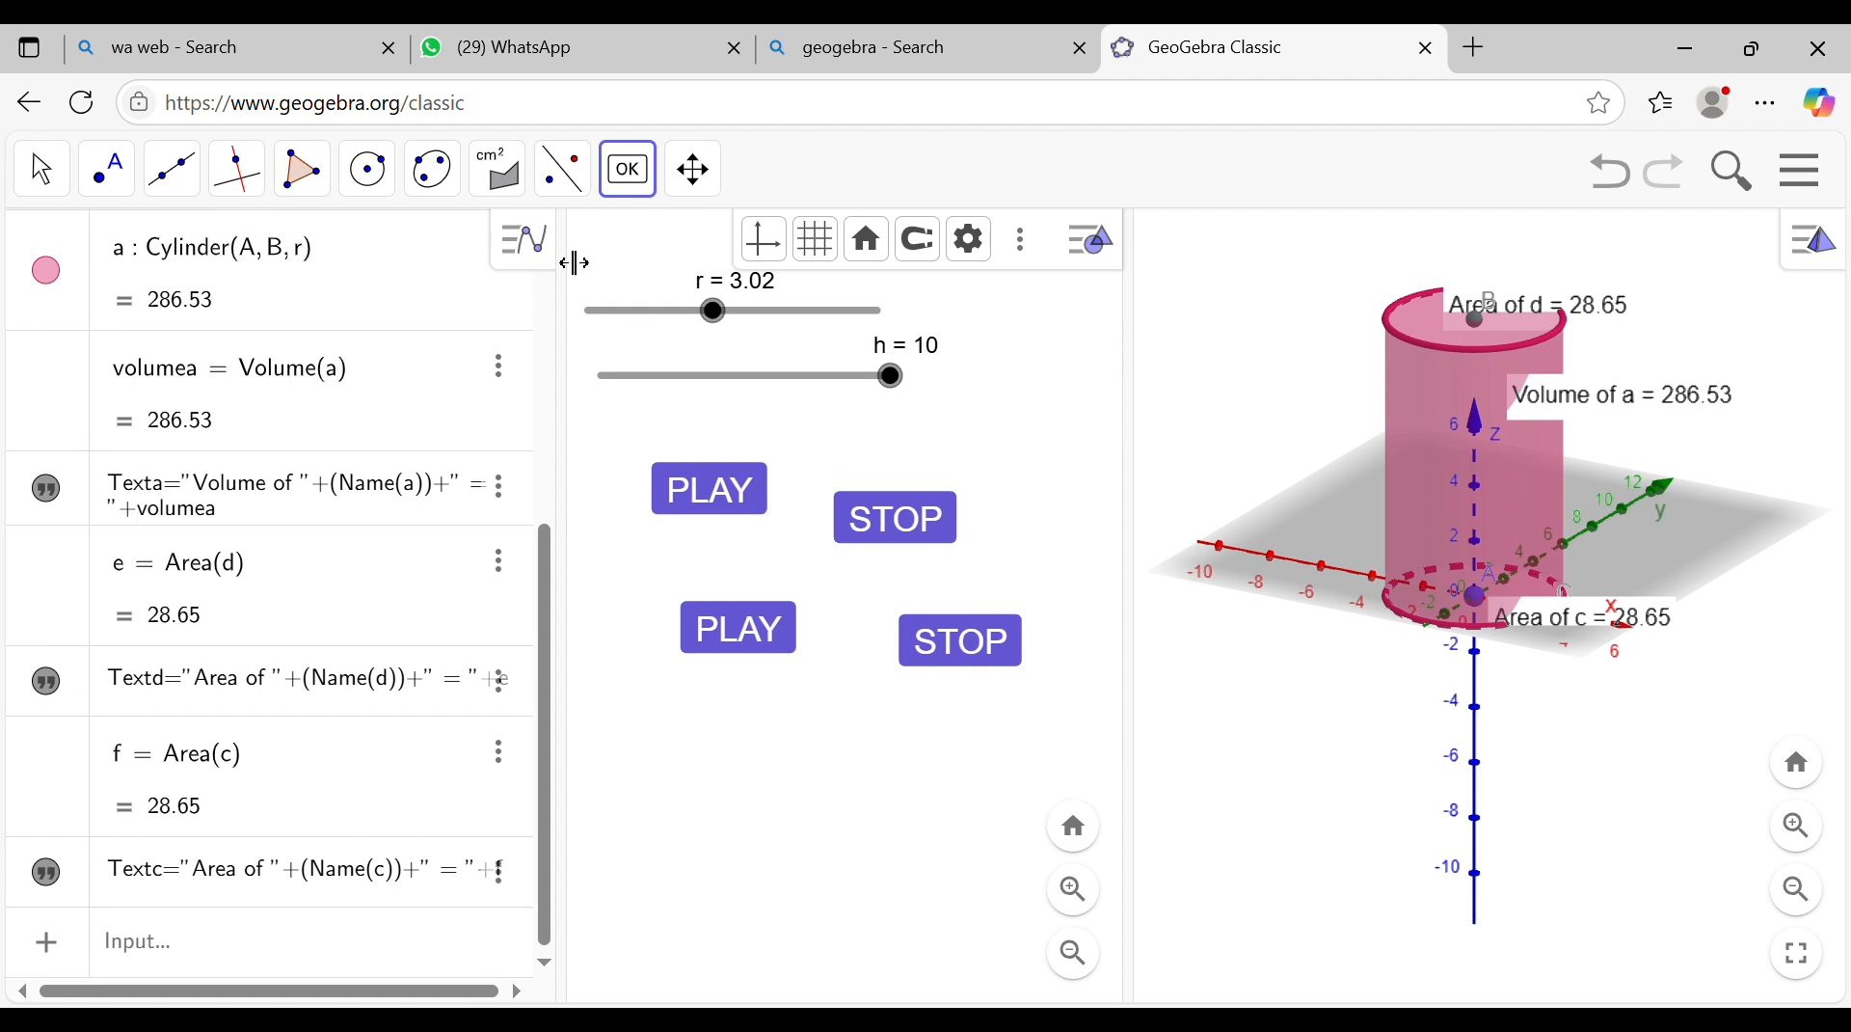
# Step: Unlock the upper STOP button and move it level with the PLAY button next to it
pyautogui.click(42, 169)
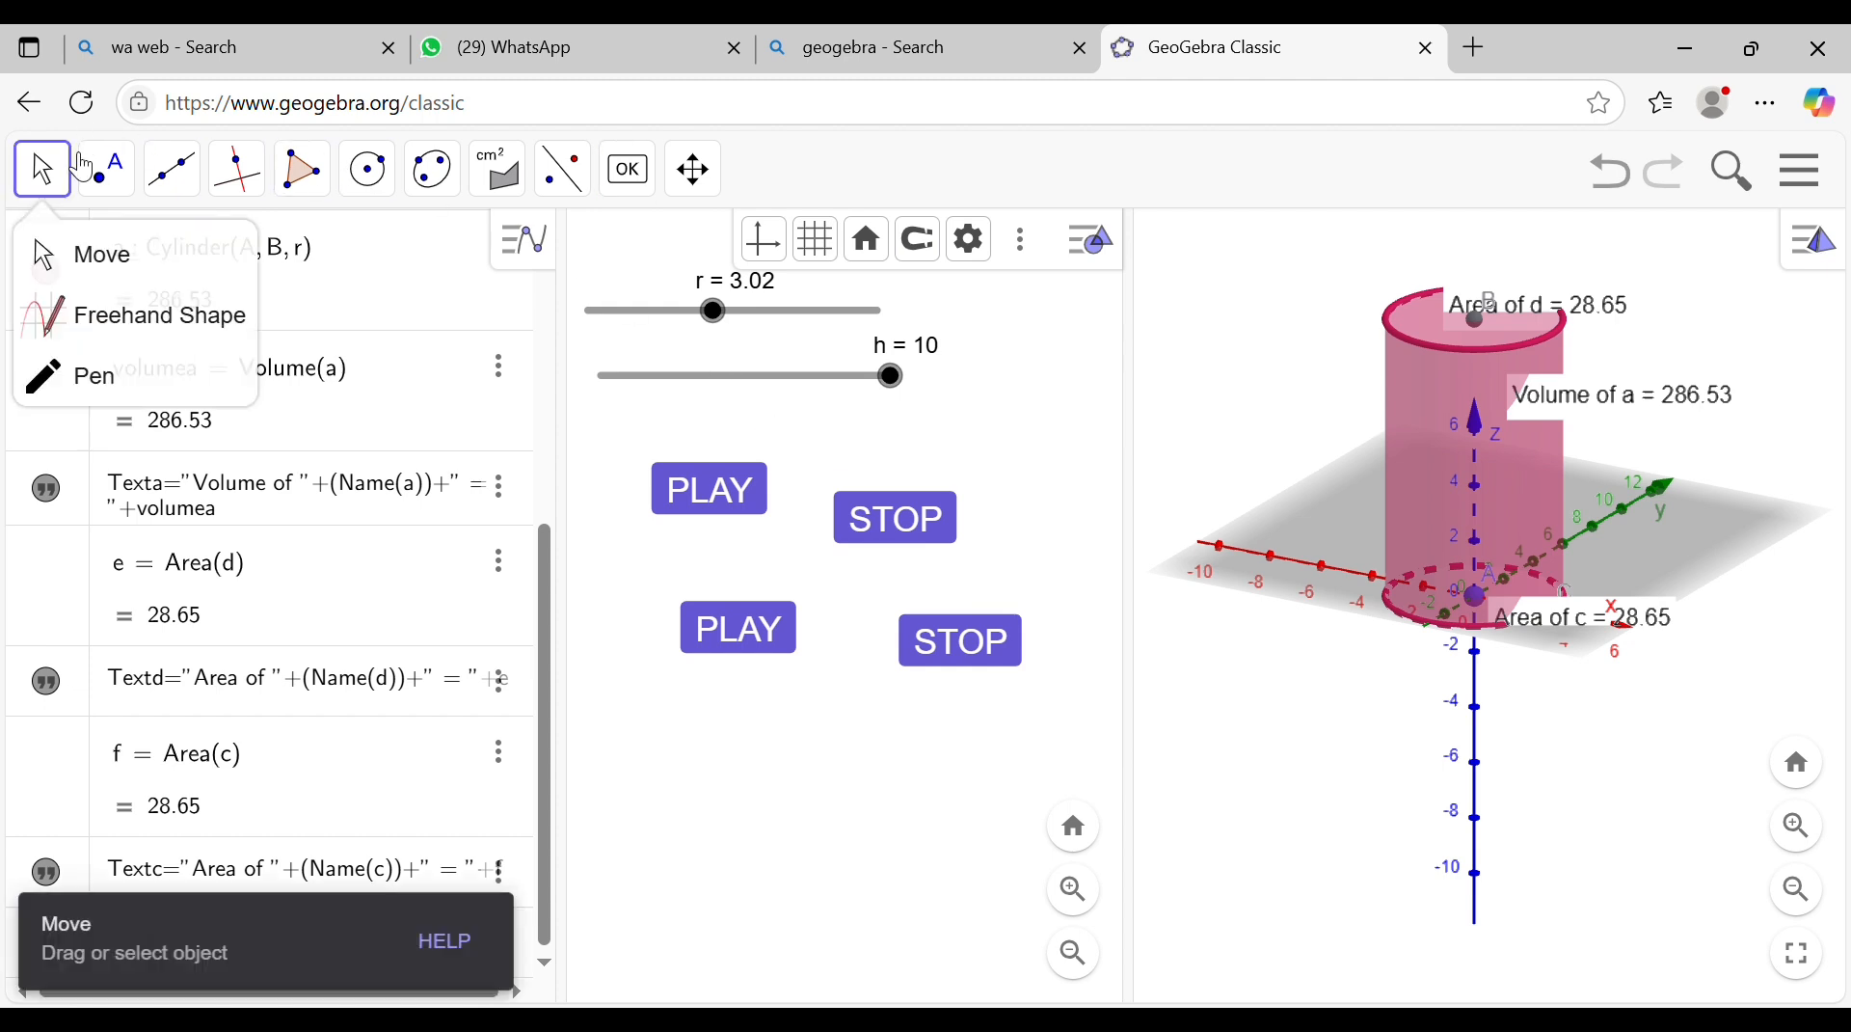
pyautogui.click(193, 183)
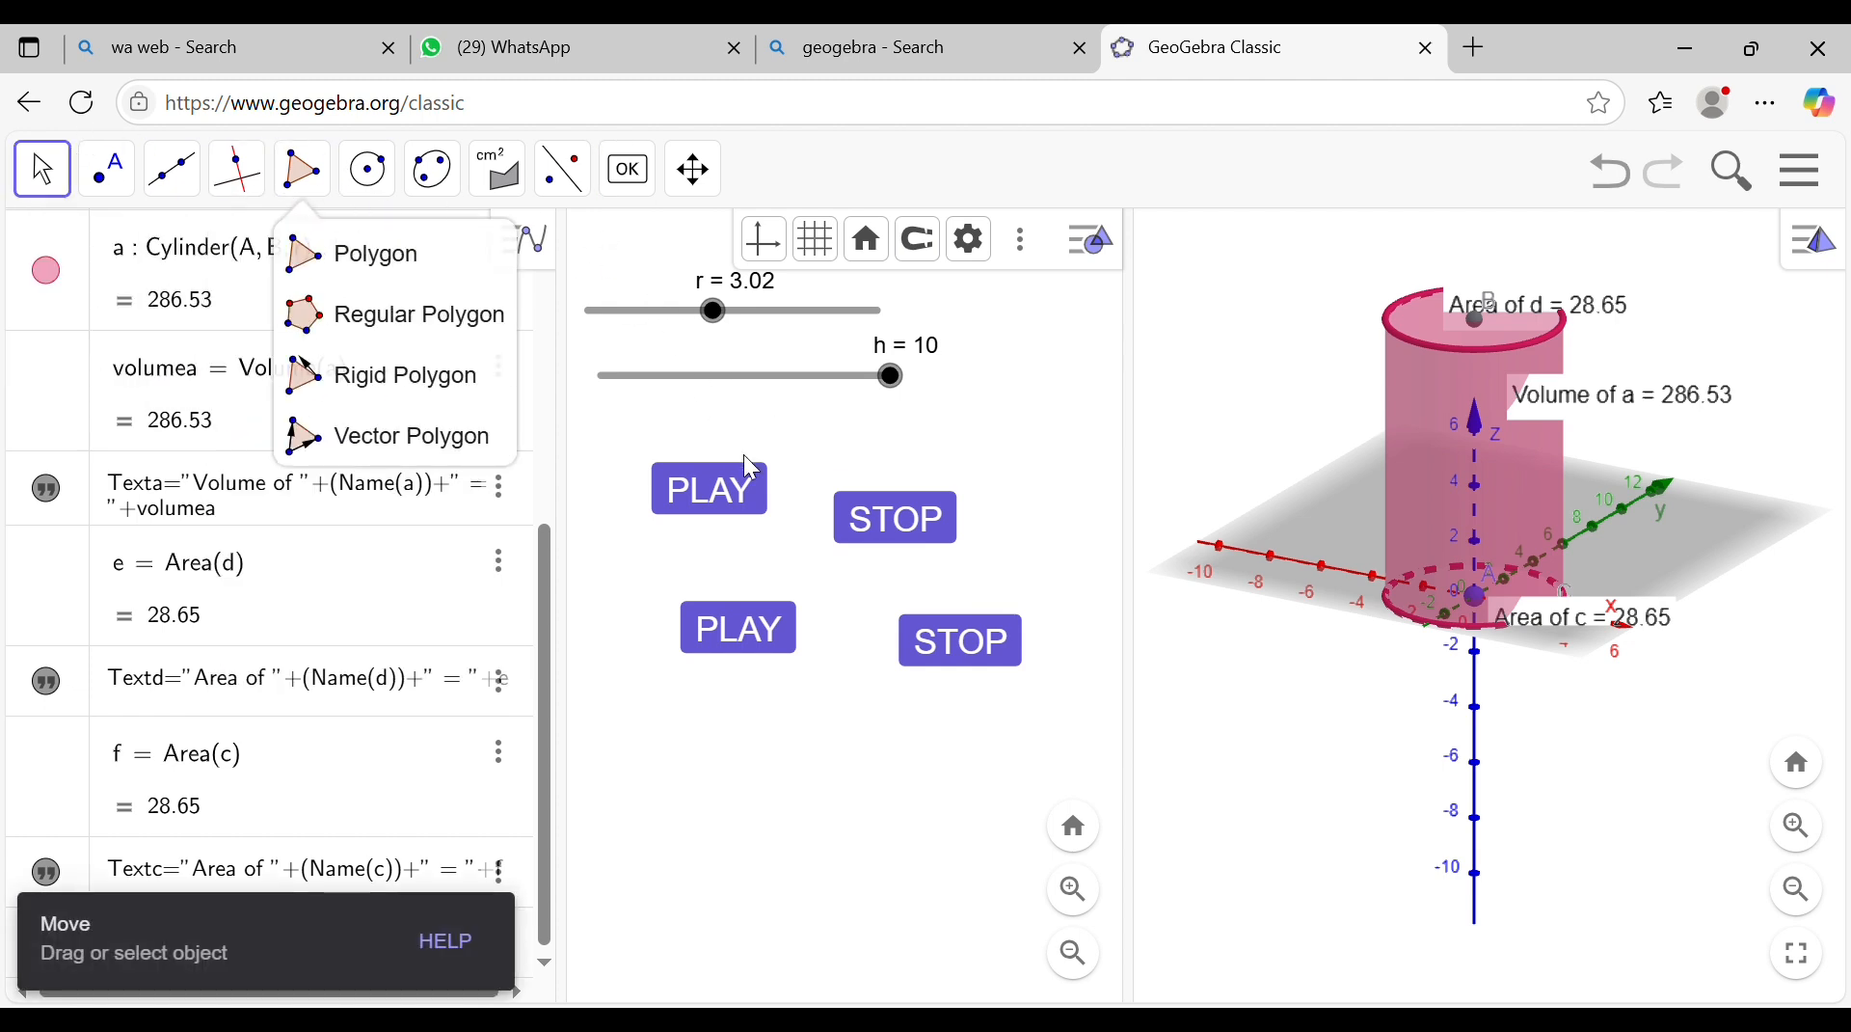
pyautogui.click(892, 521)
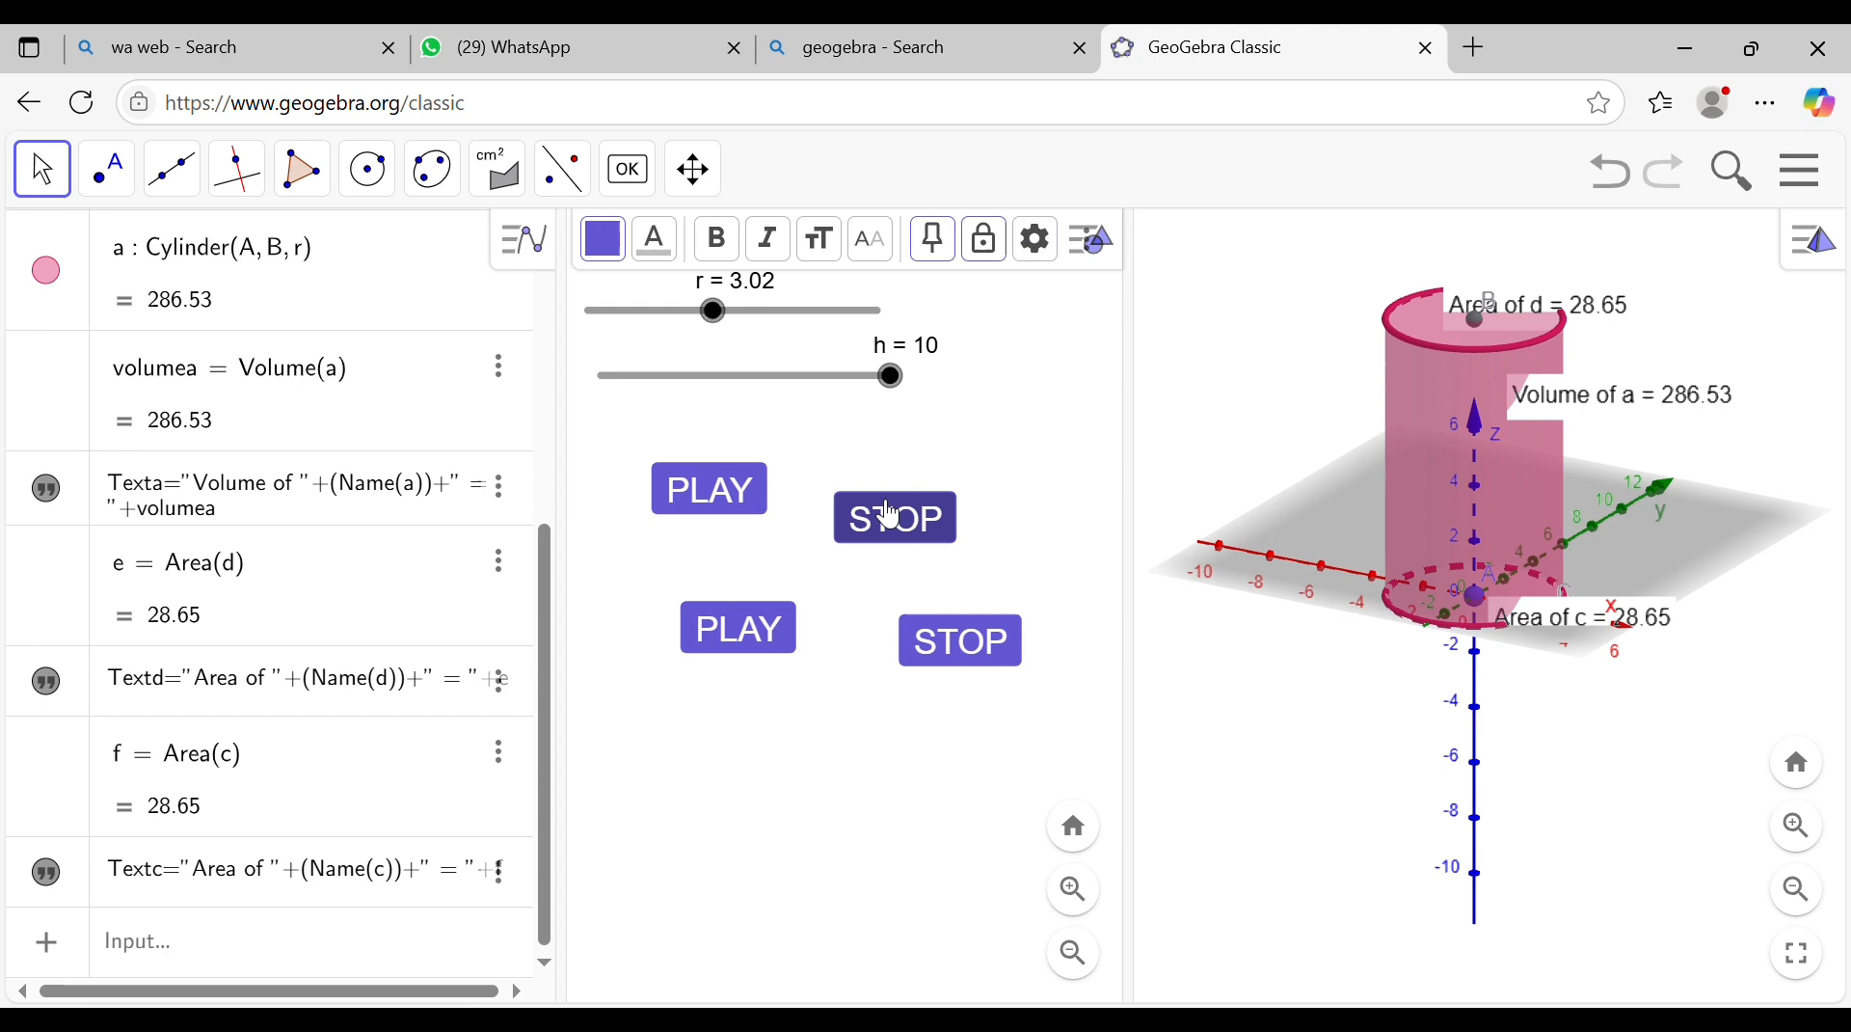
pyautogui.rightClick(931, 540)
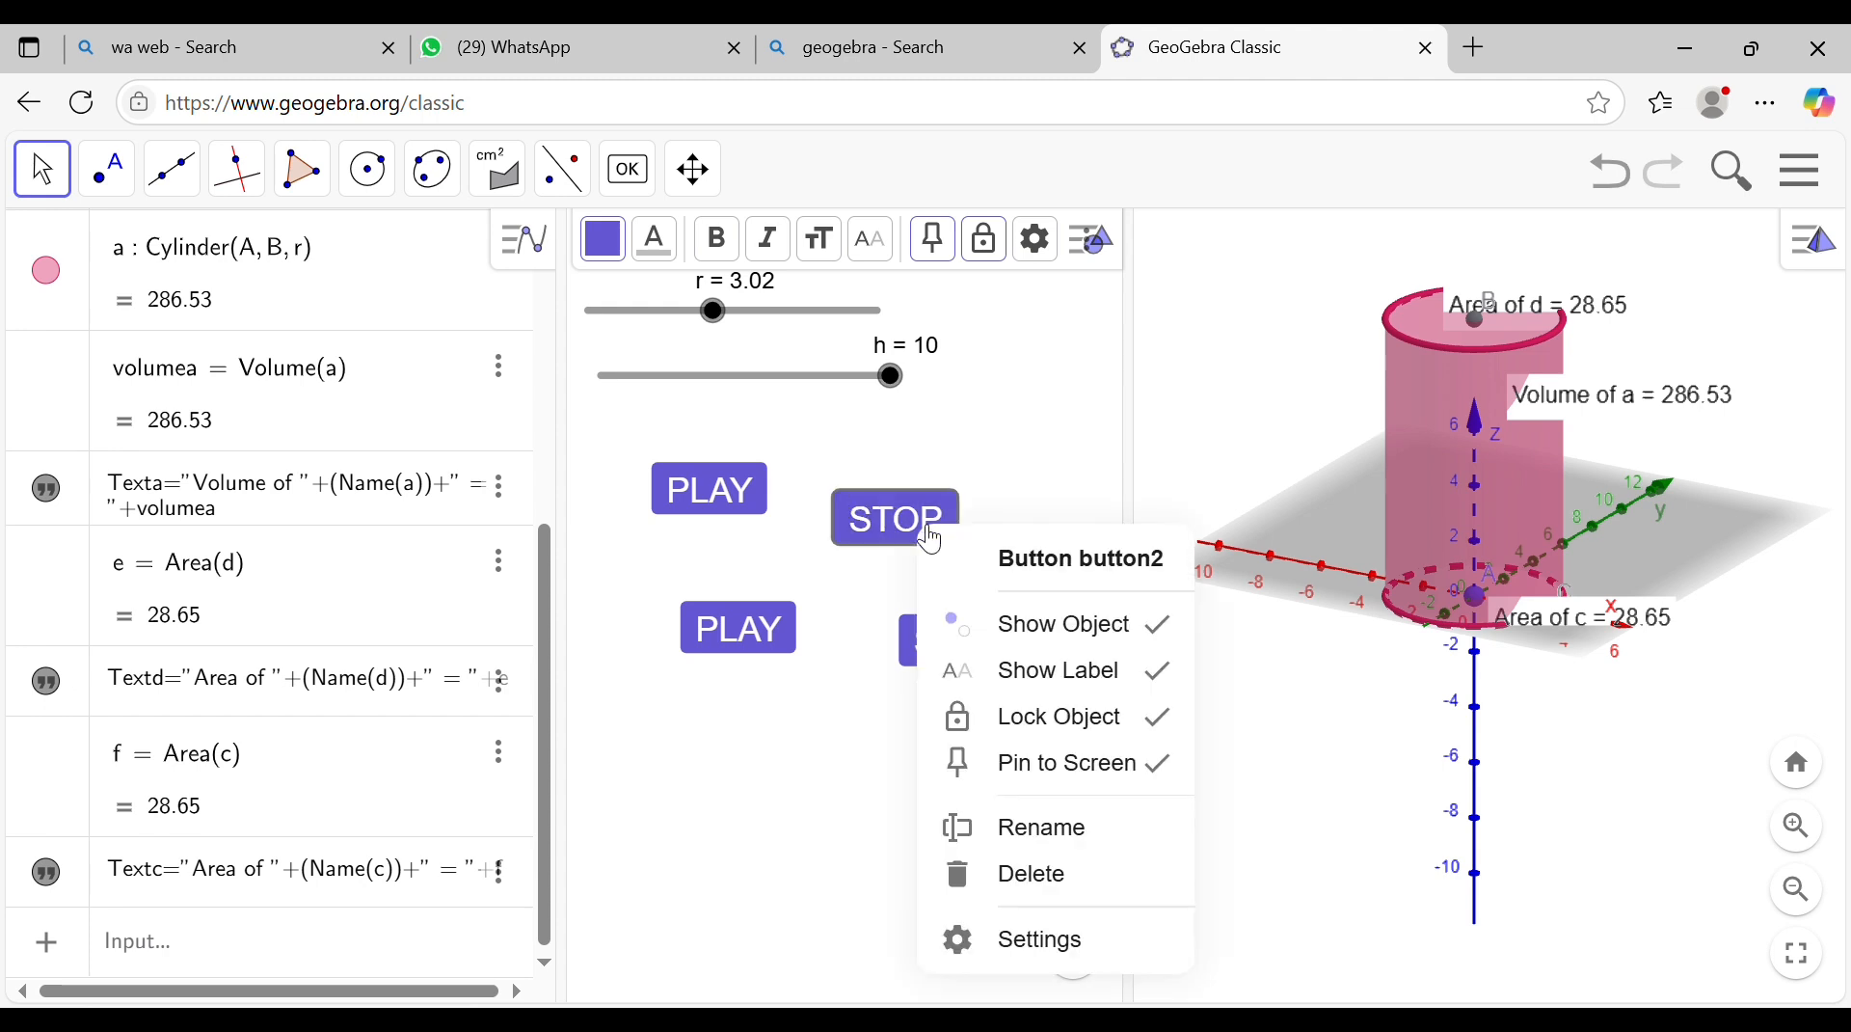
pyautogui.click(1051, 722)
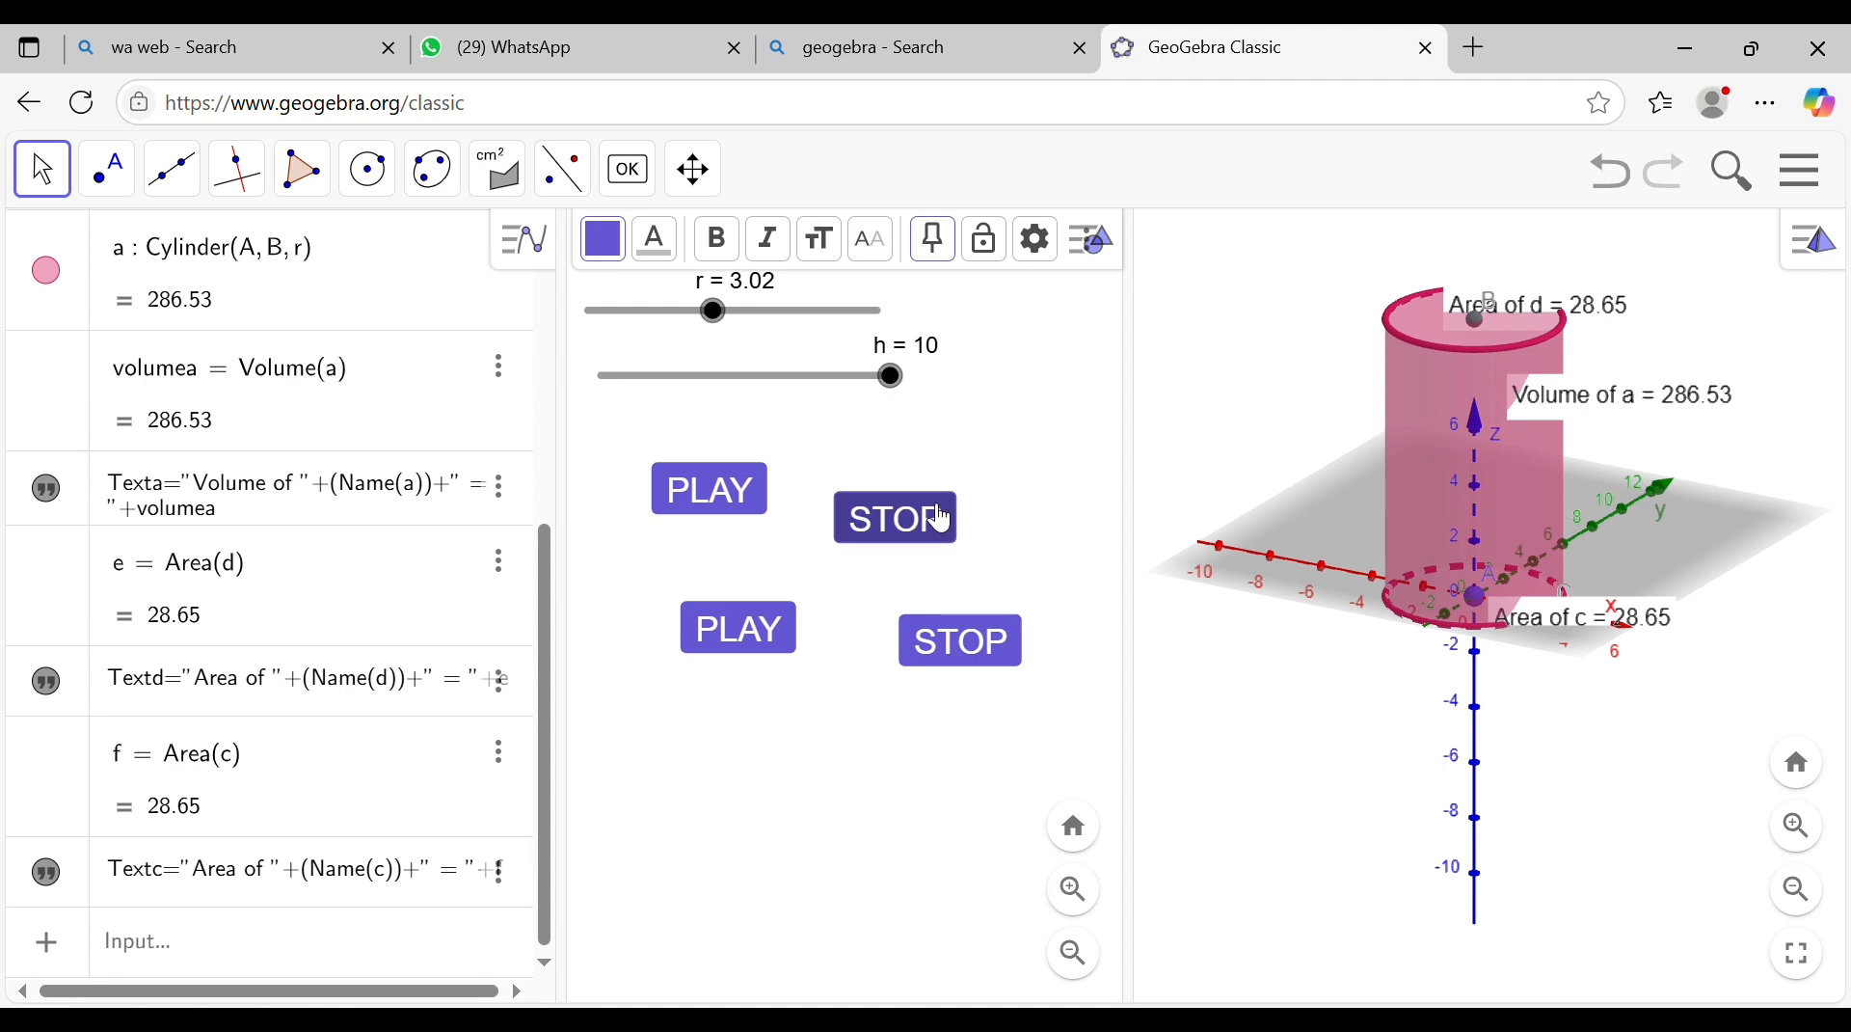
pyautogui.moveTo(945, 519); pyautogui.dragTo(910, 492)
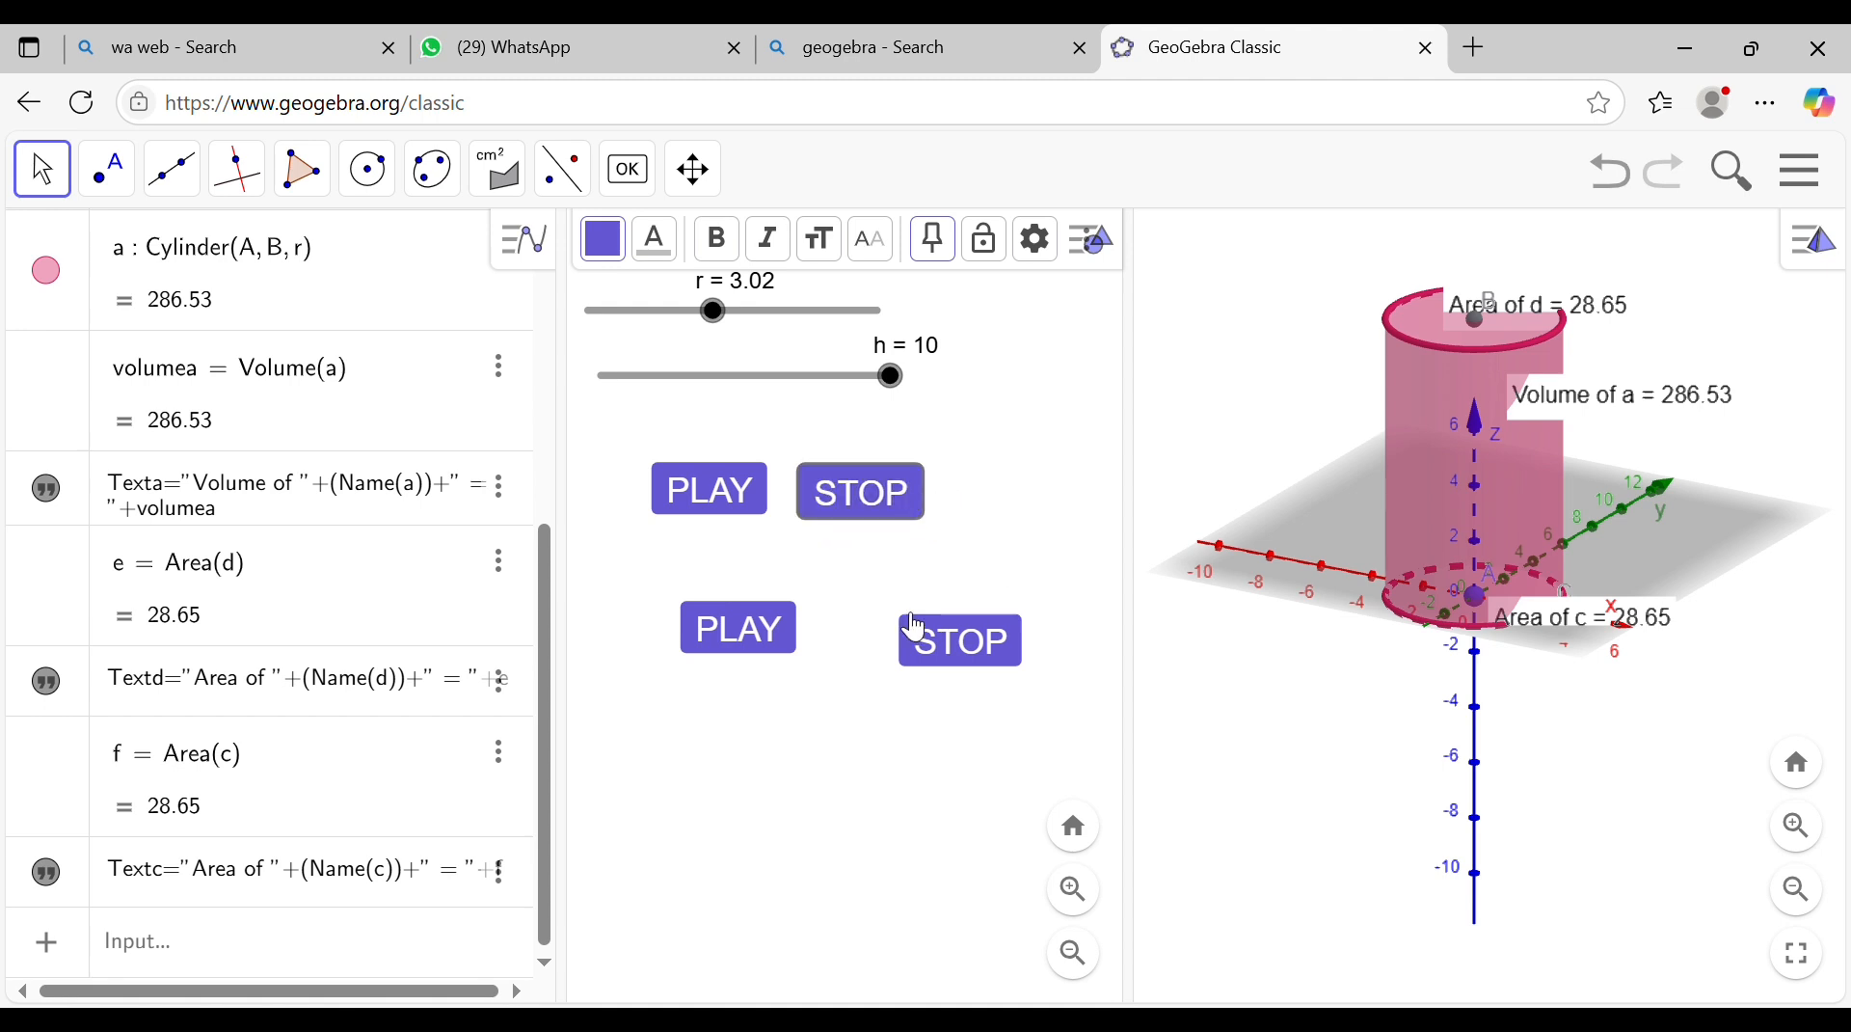
# Step: Unlock the lower PLAY button and move it directly beneath the upper PLAY button
pyautogui.rightClick(786, 631)
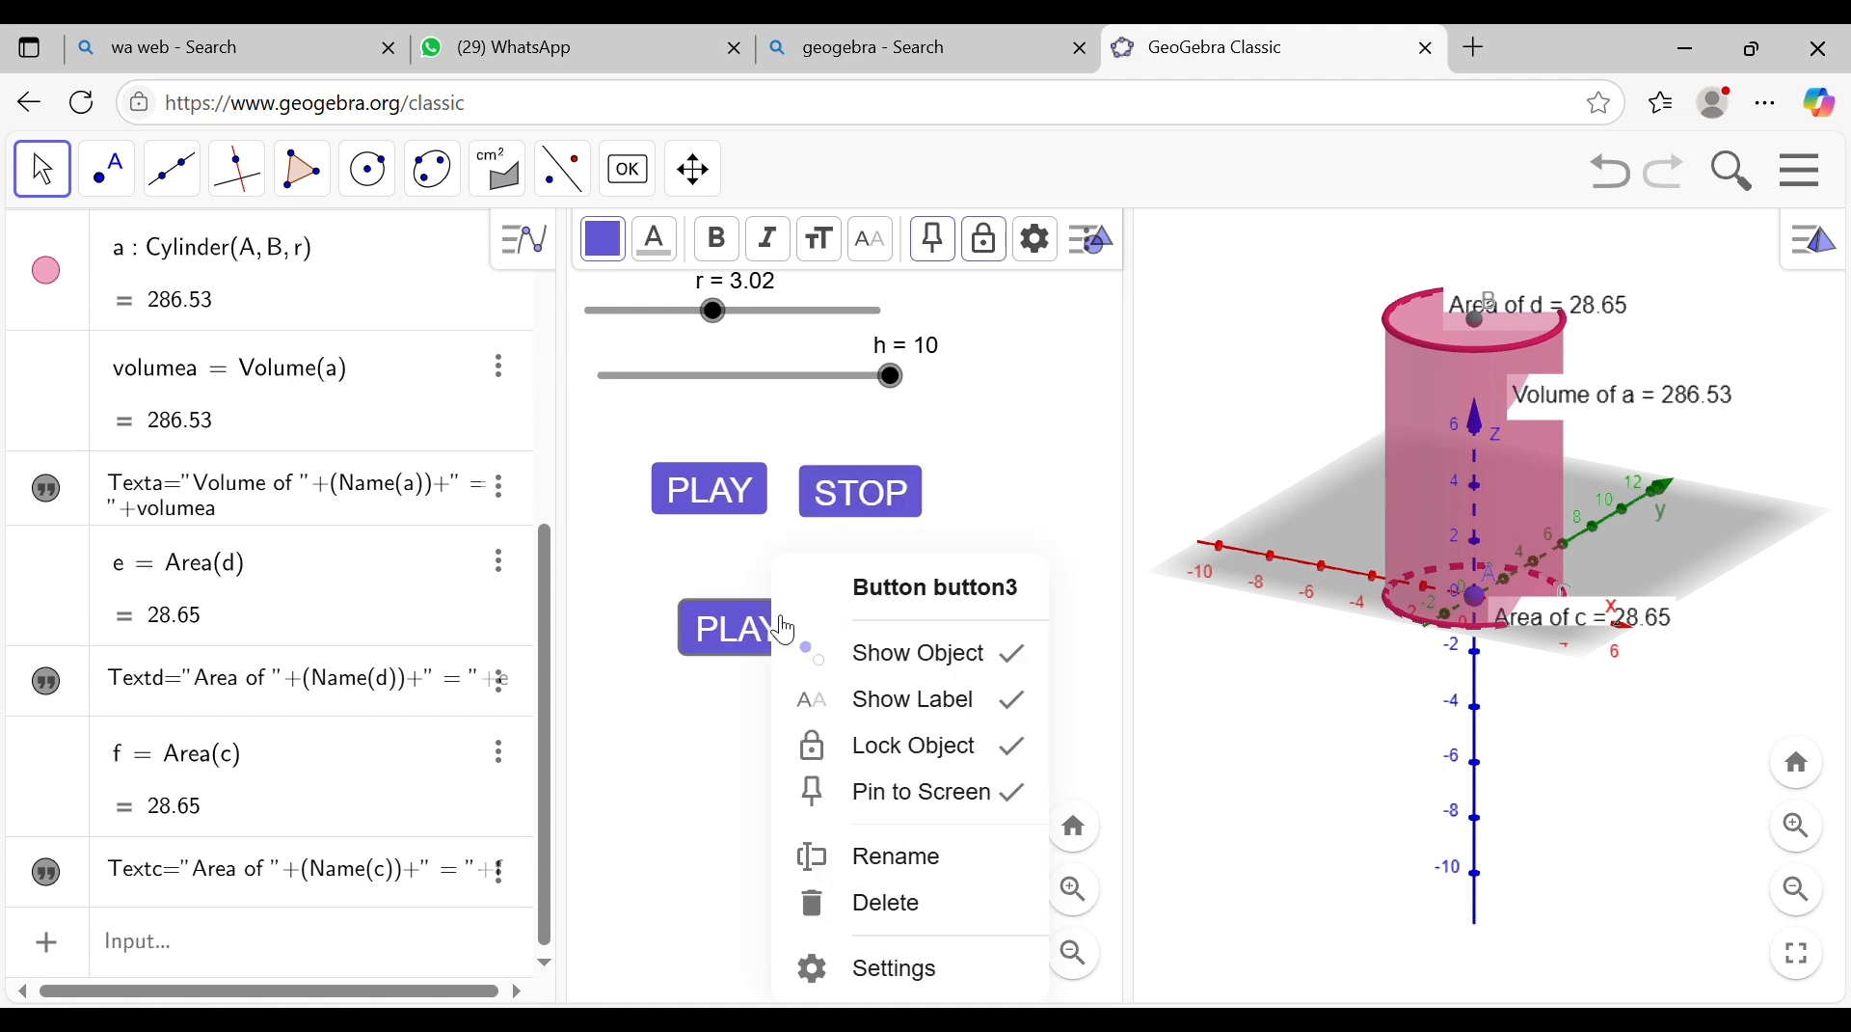
pyautogui.click(810, 743)
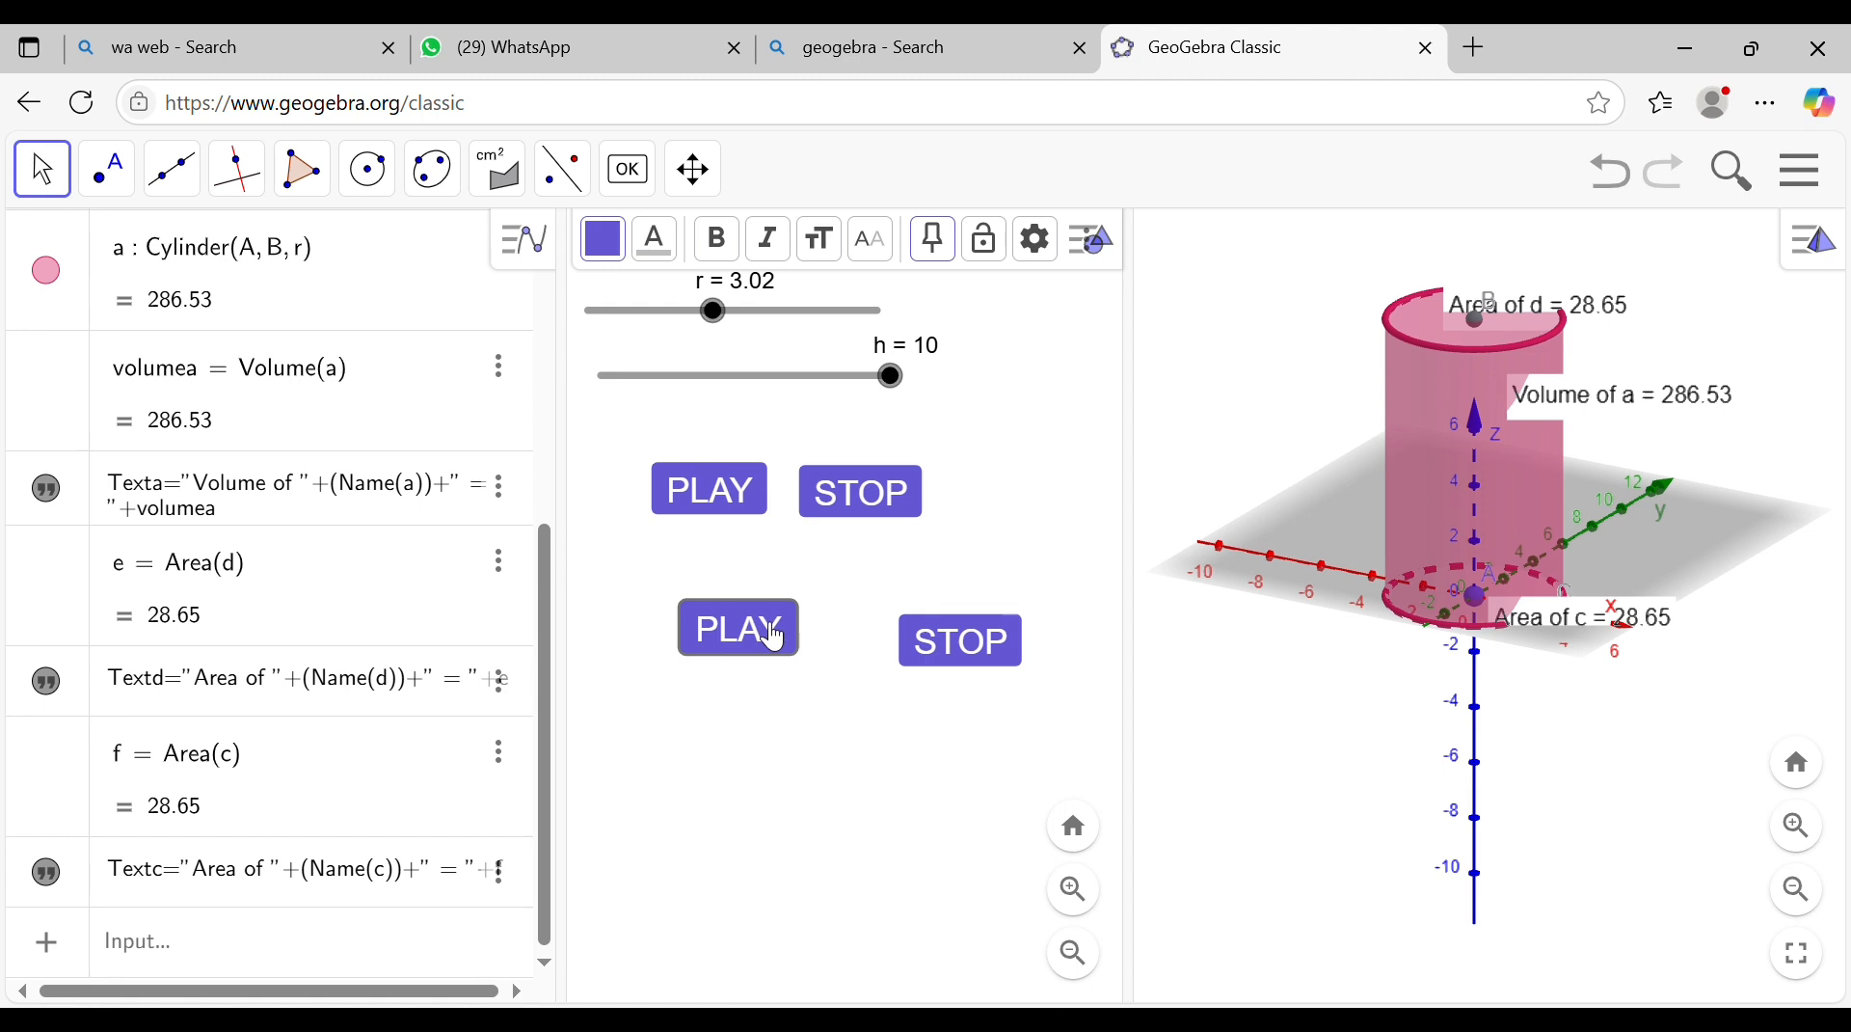
pyautogui.moveTo(769, 640); pyautogui.dragTo(744, 599)
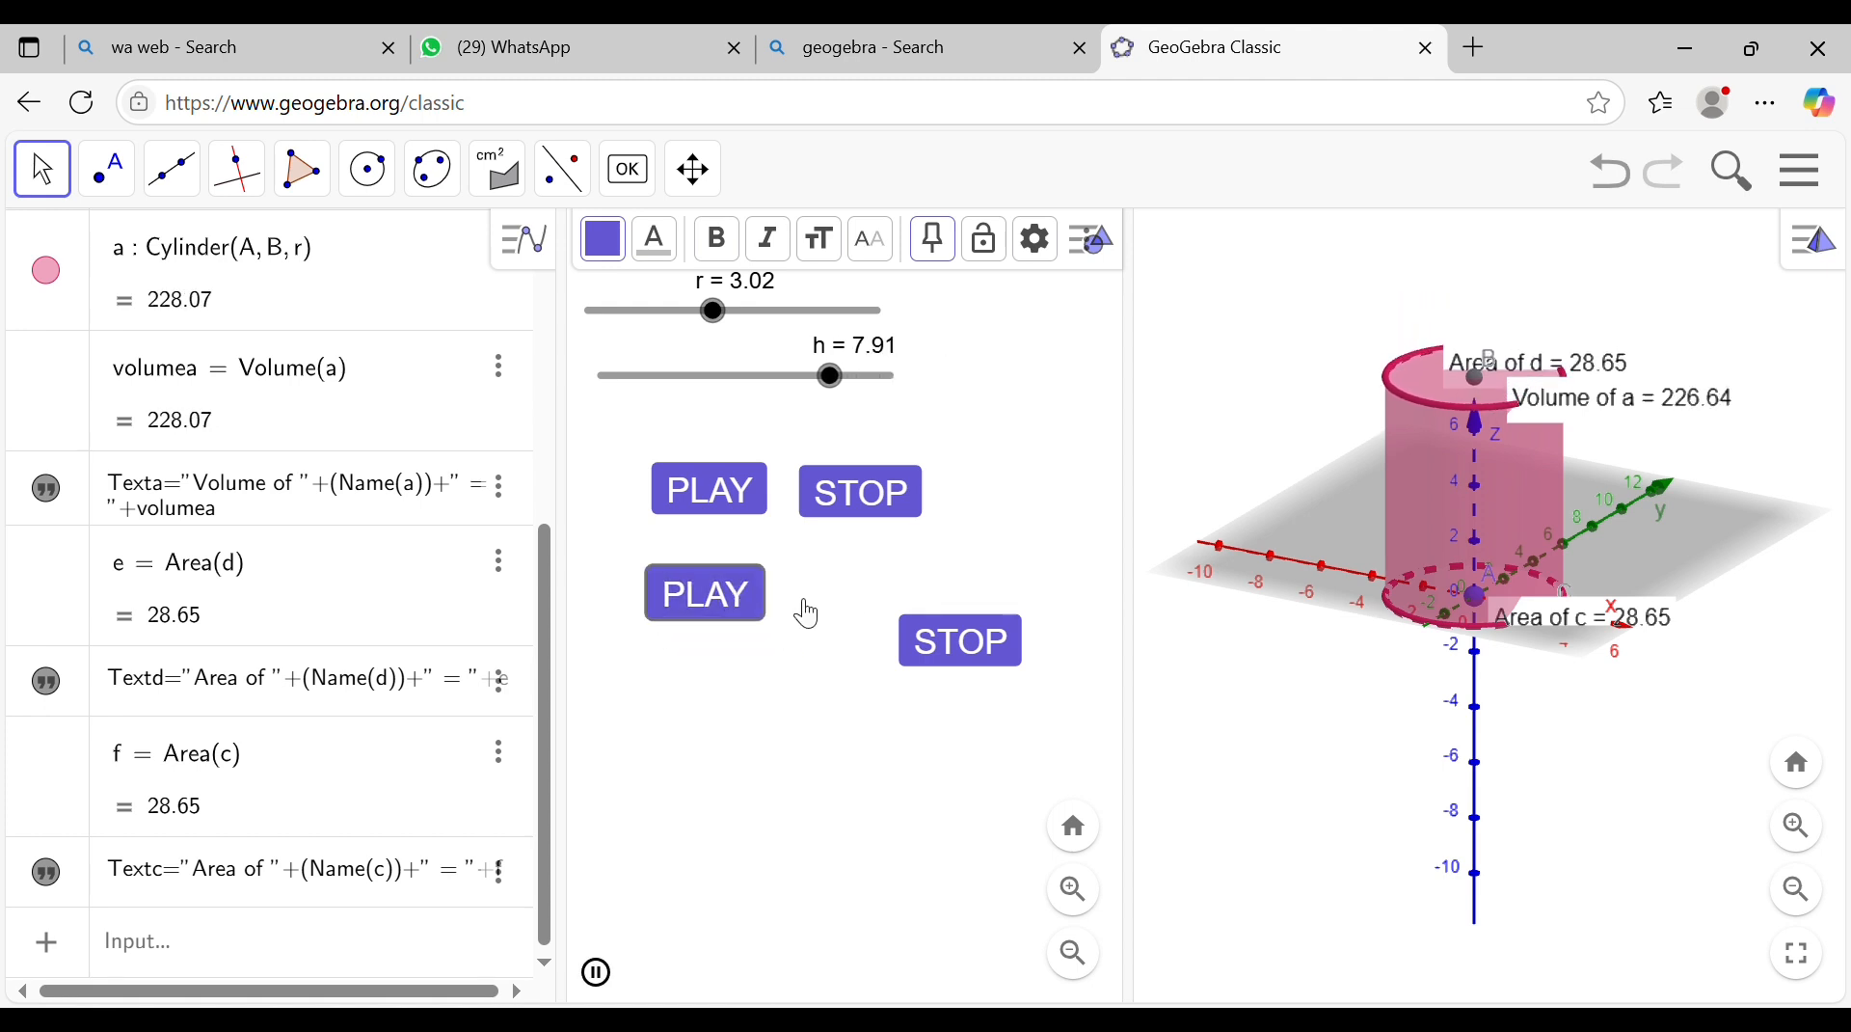
# Step: Unlock the lower STOP button and move it beneath the upper STOP button, beside the lower PLAY button
pyautogui.rightClick(959, 646)
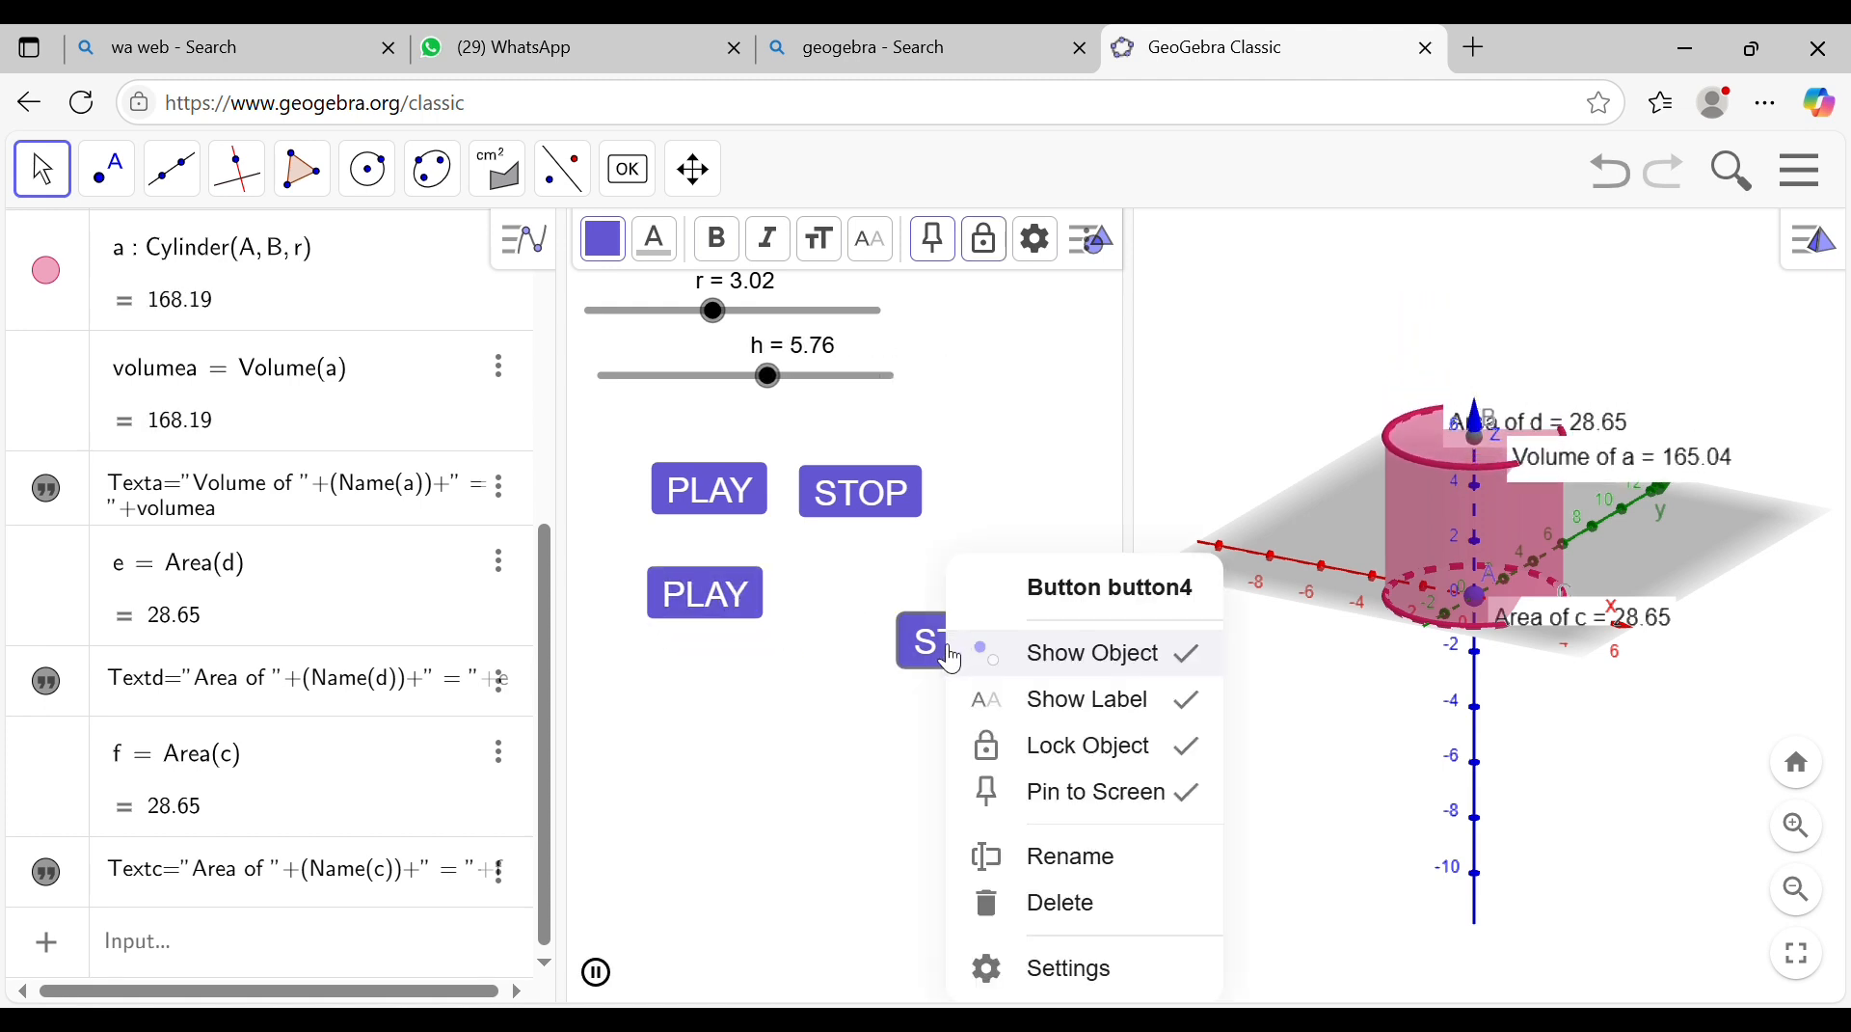
pyautogui.click(1020, 756)
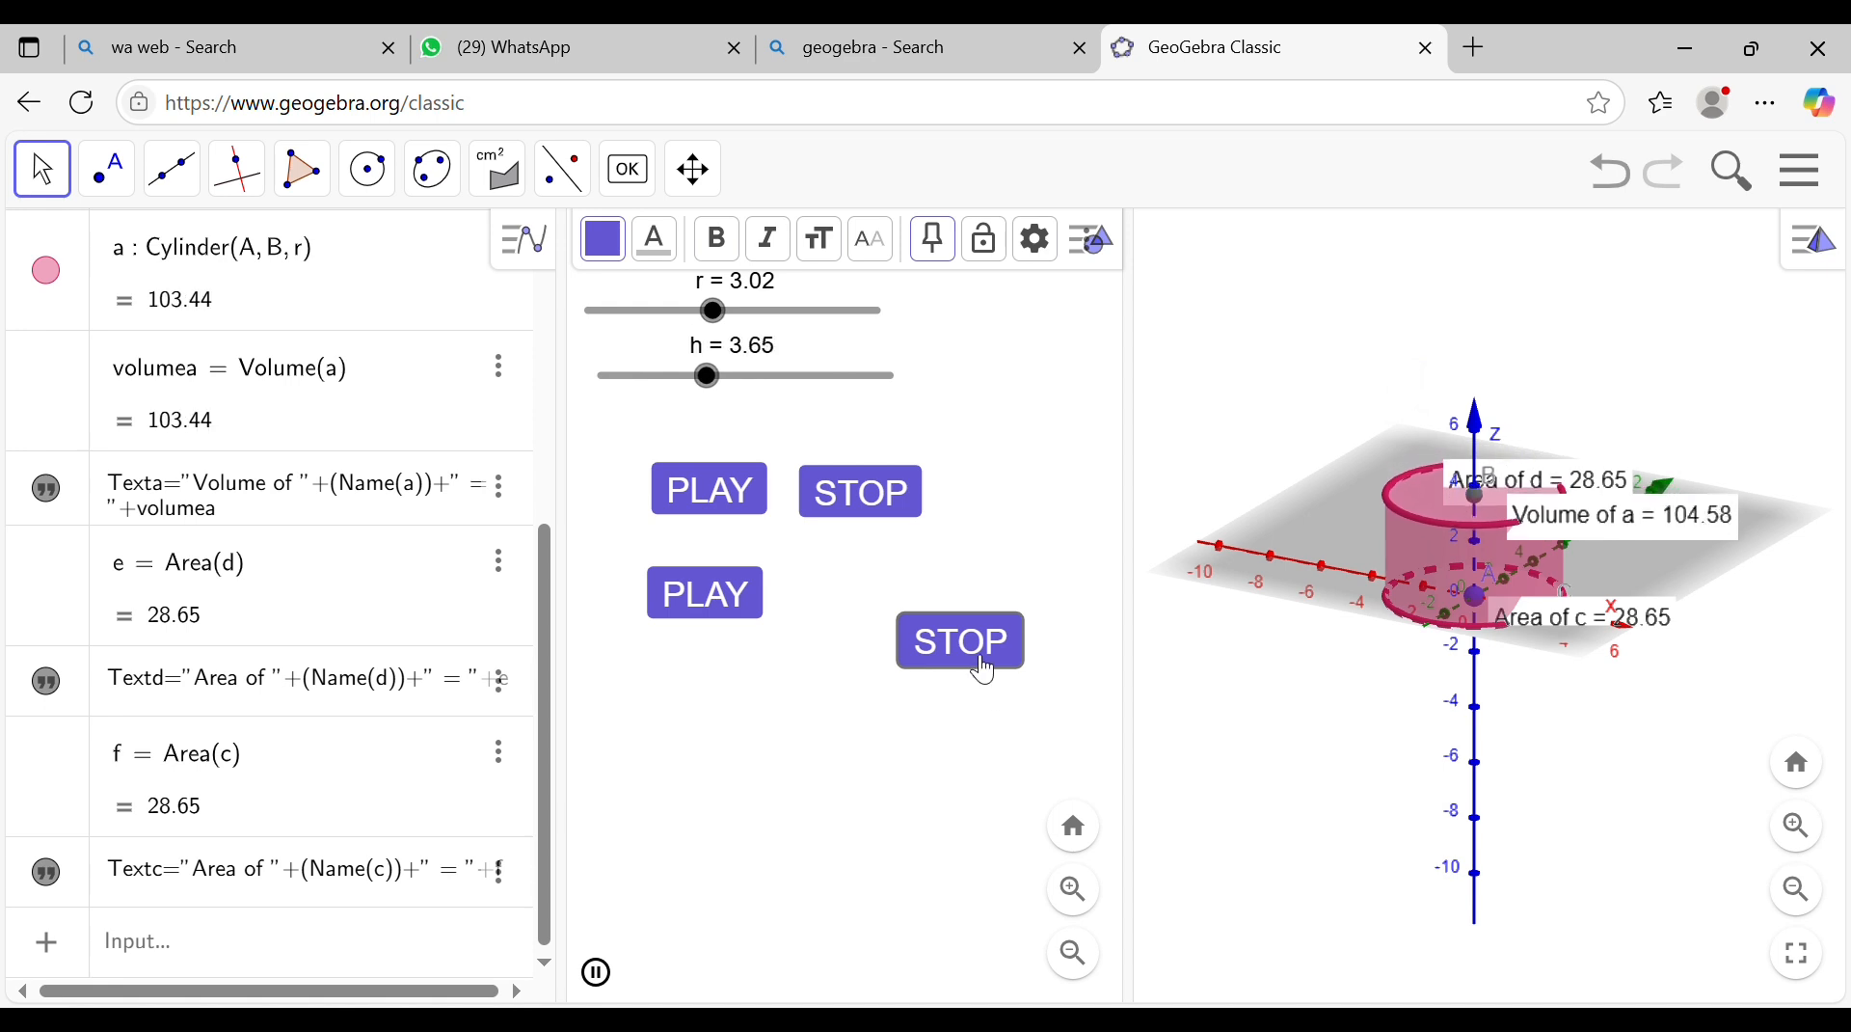
pyautogui.moveTo(983, 661); pyautogui.dragTo(882, 619)
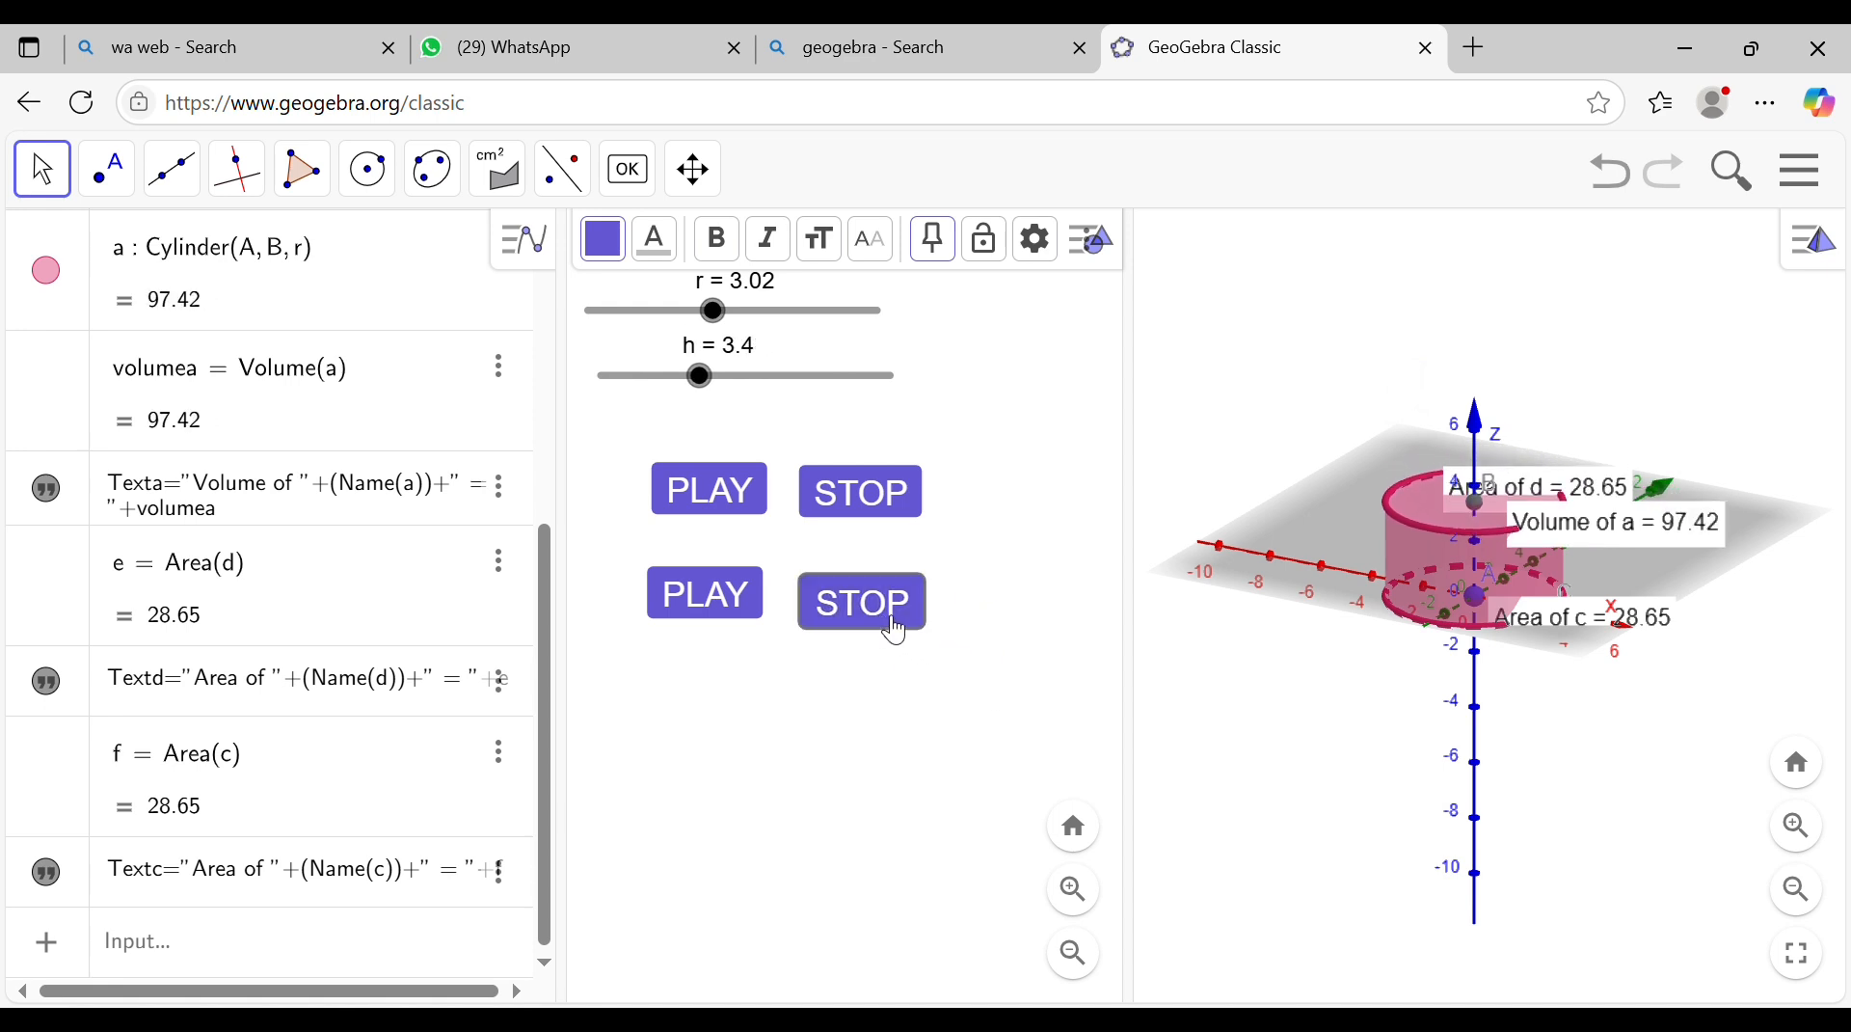
# Step: Test the r and h animations together by starting both with the PLAY buttons and stopping both with the STOP buttons
pyautogui.click(723, 488)
pyautogui.click(733, 606)
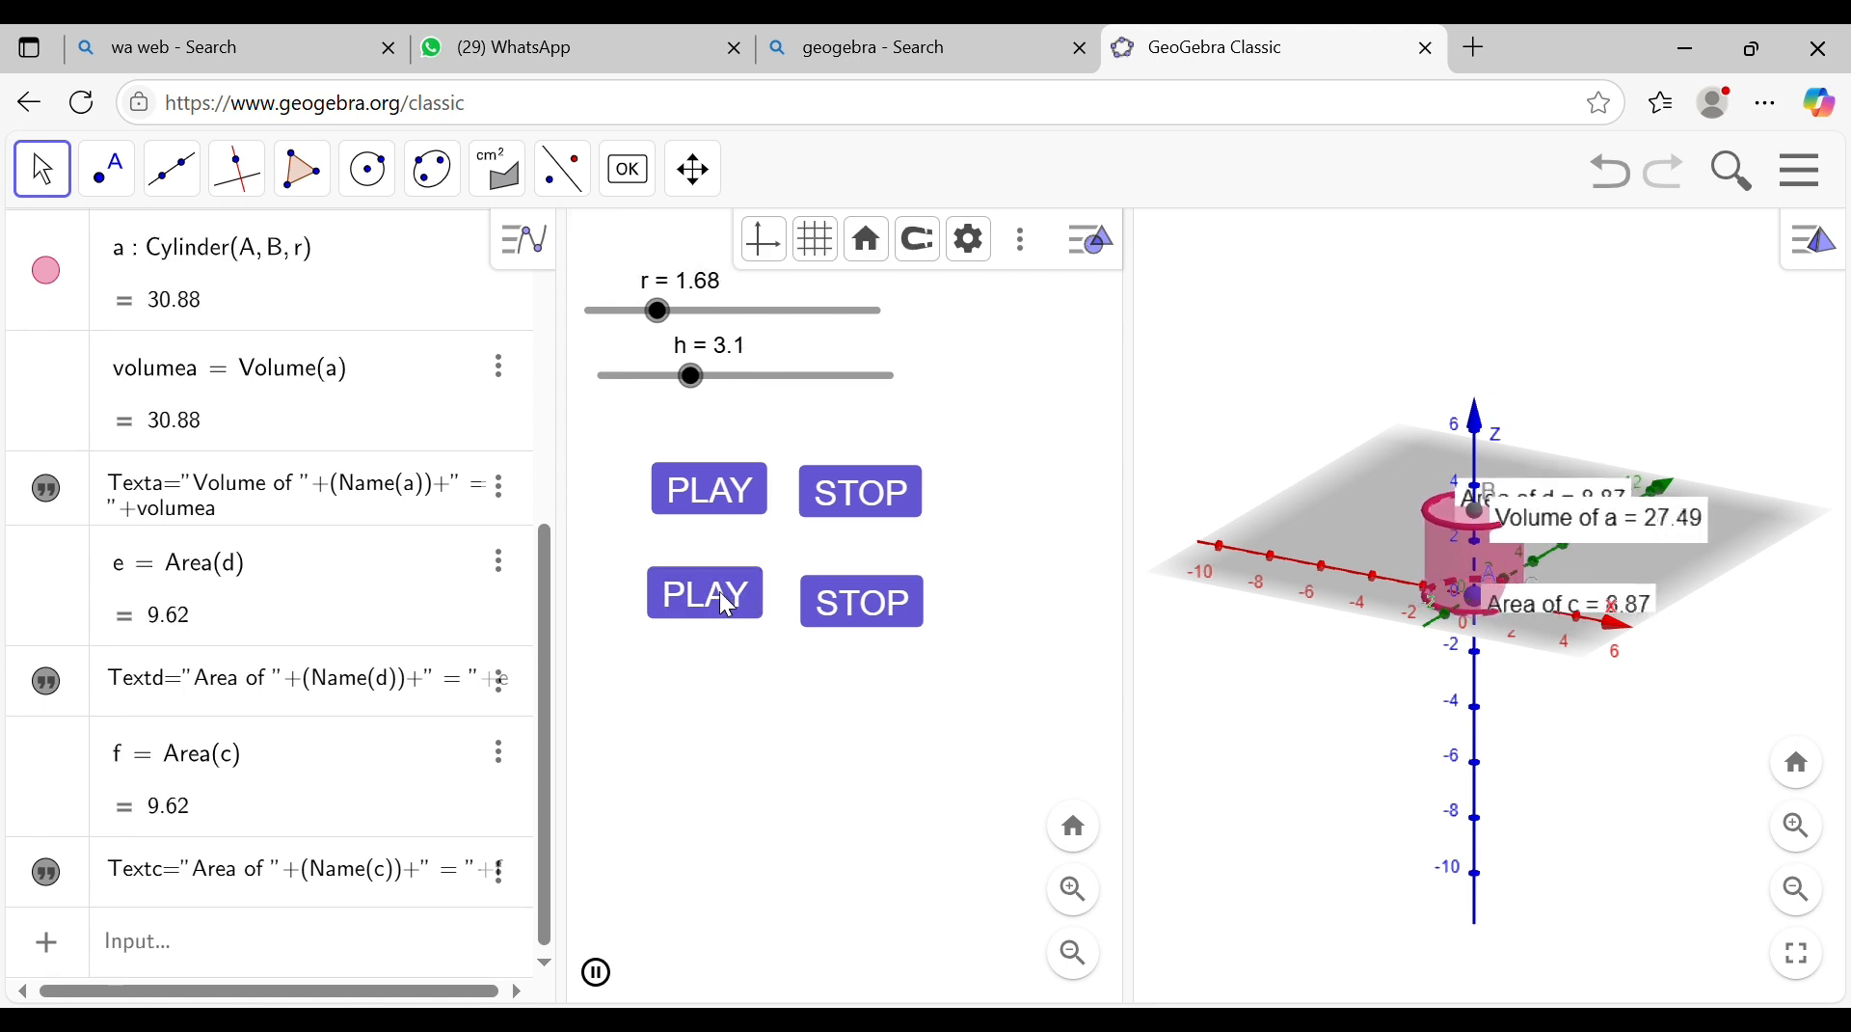
pyautogui.click(729, 604)
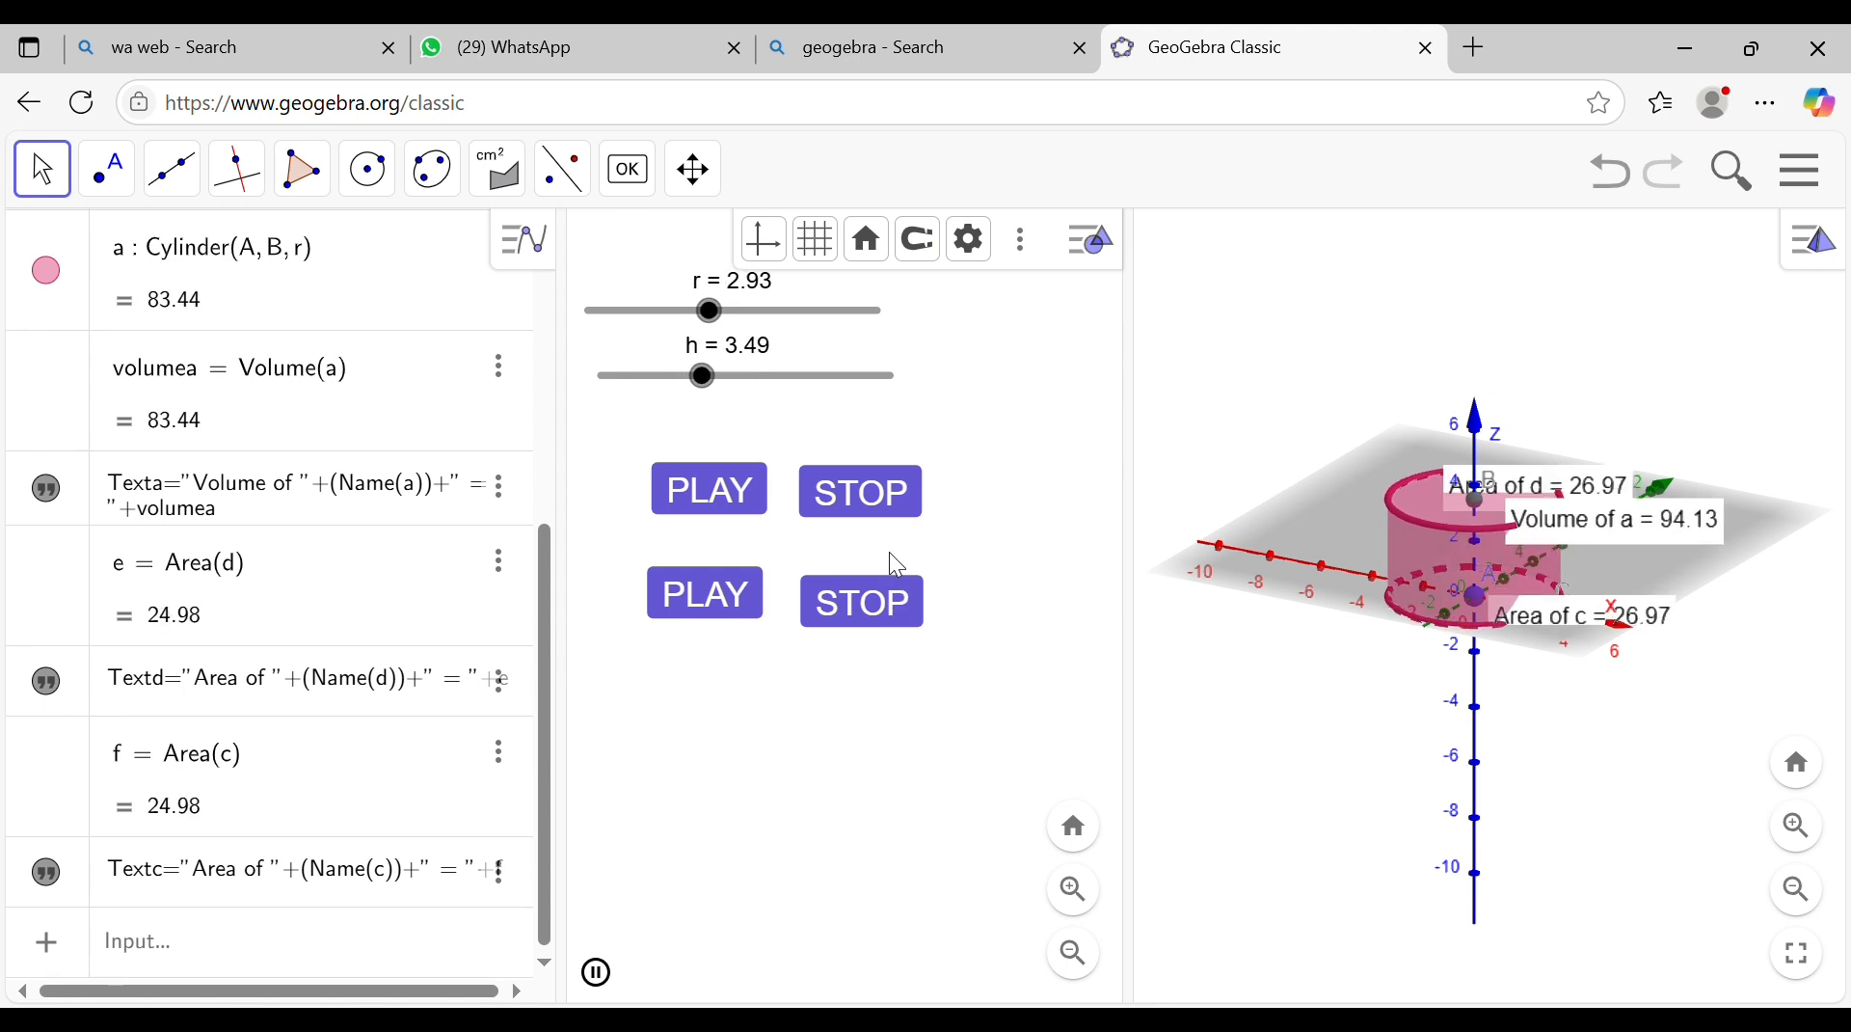
pyautogui.click(820, 489)
pyautogui.click(887, 625)
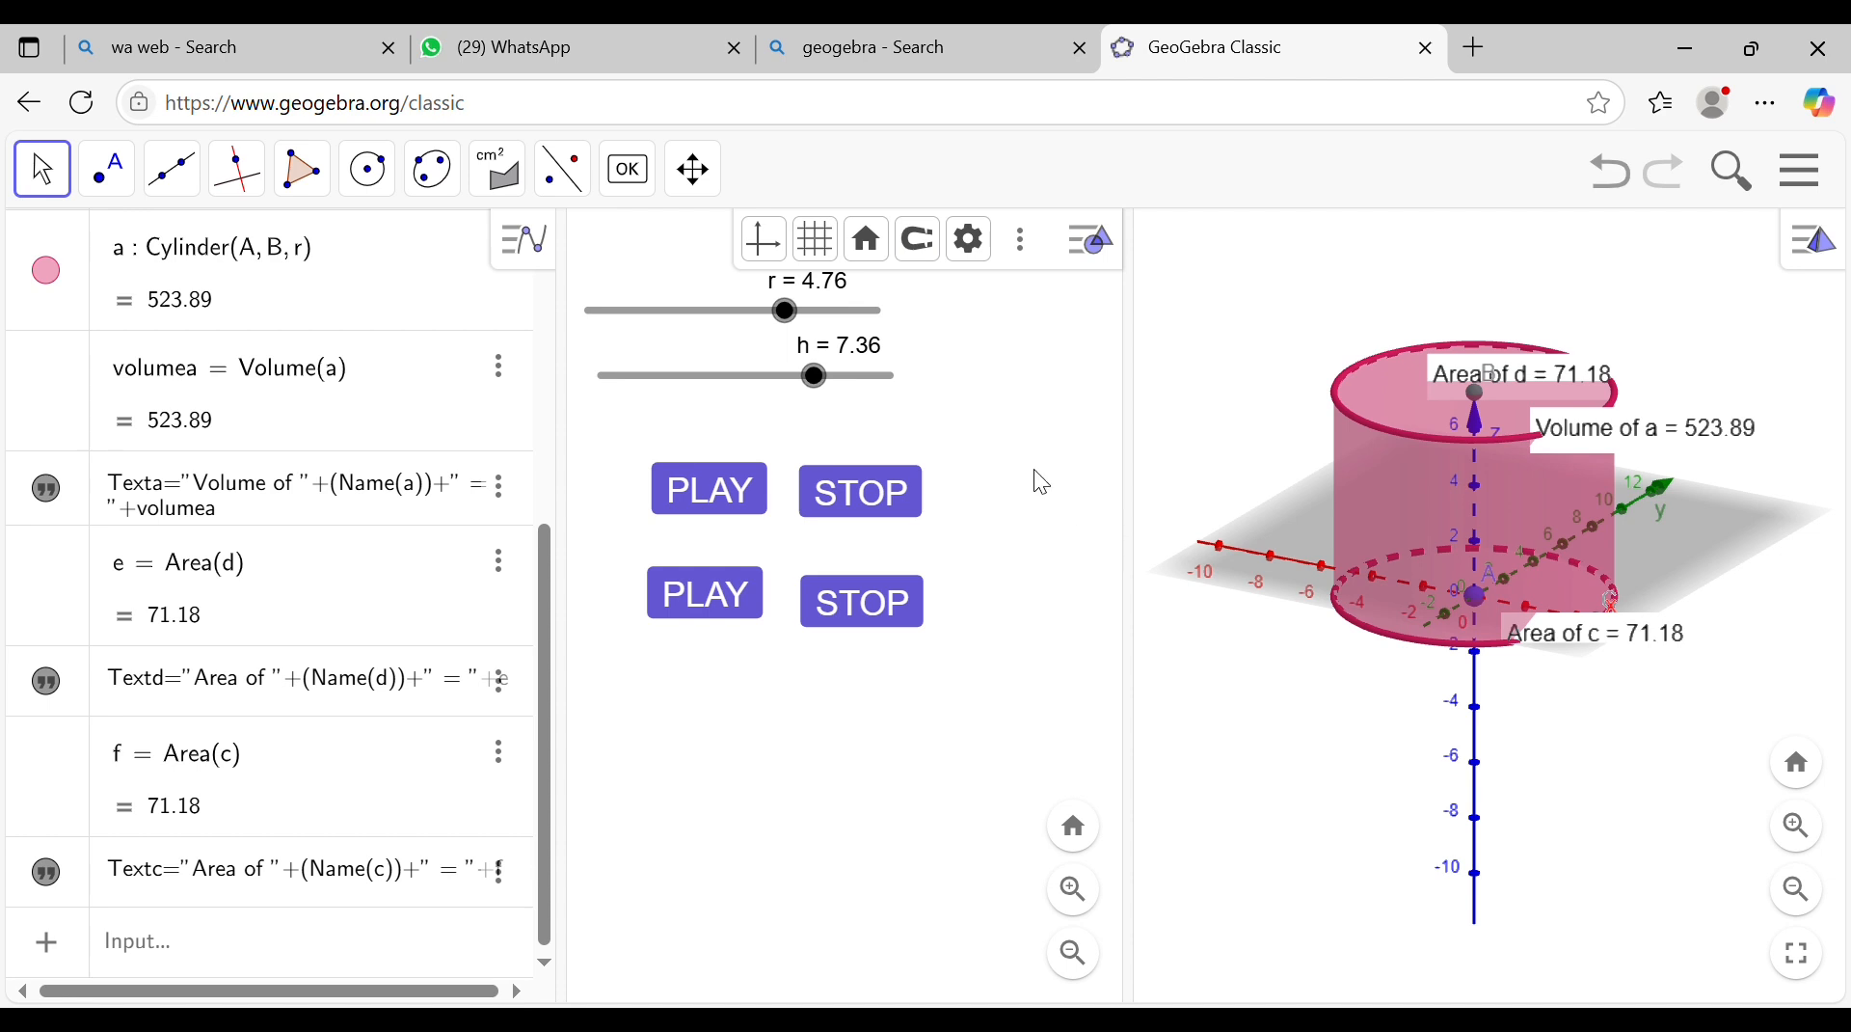
# Step: Set slider h to 10 and slider r to 7
pyautogui.moveTo(817, 376); pyautogui.dragTo(966, 383)
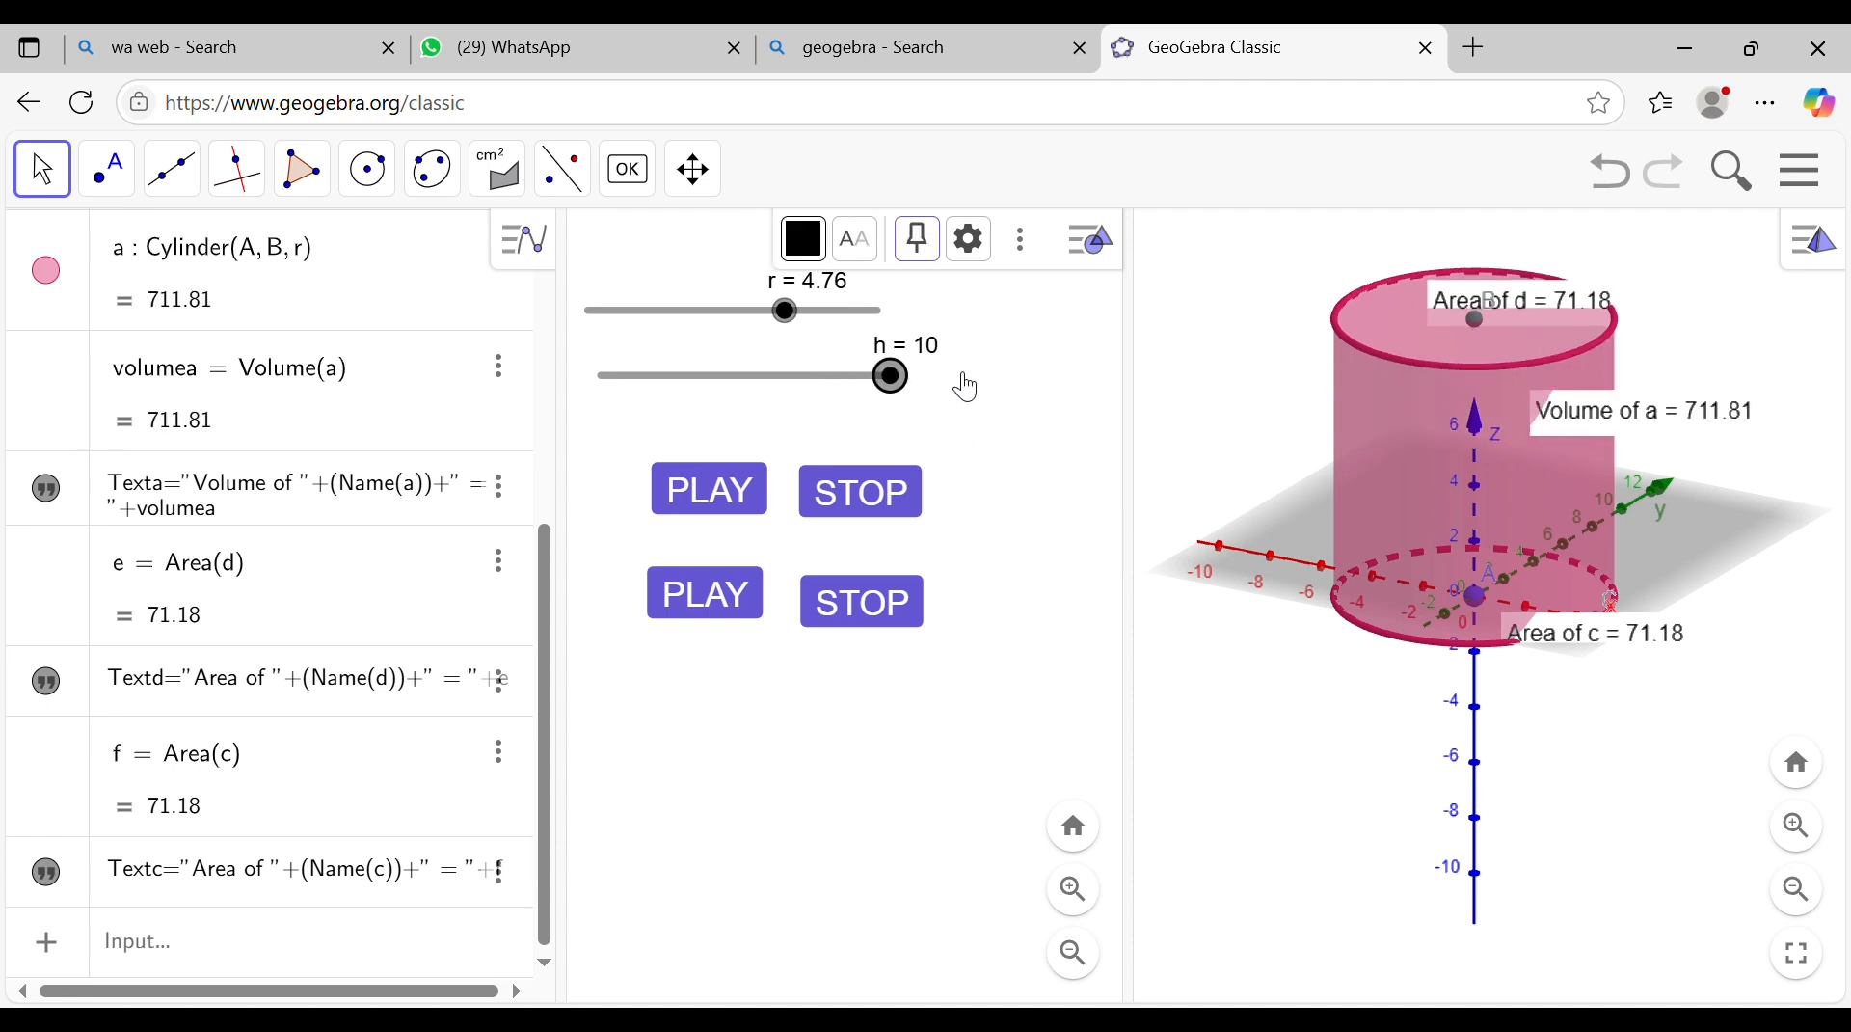
pyautogui.moveTo(786, 311); pyautogui.dragTo(909, 321)
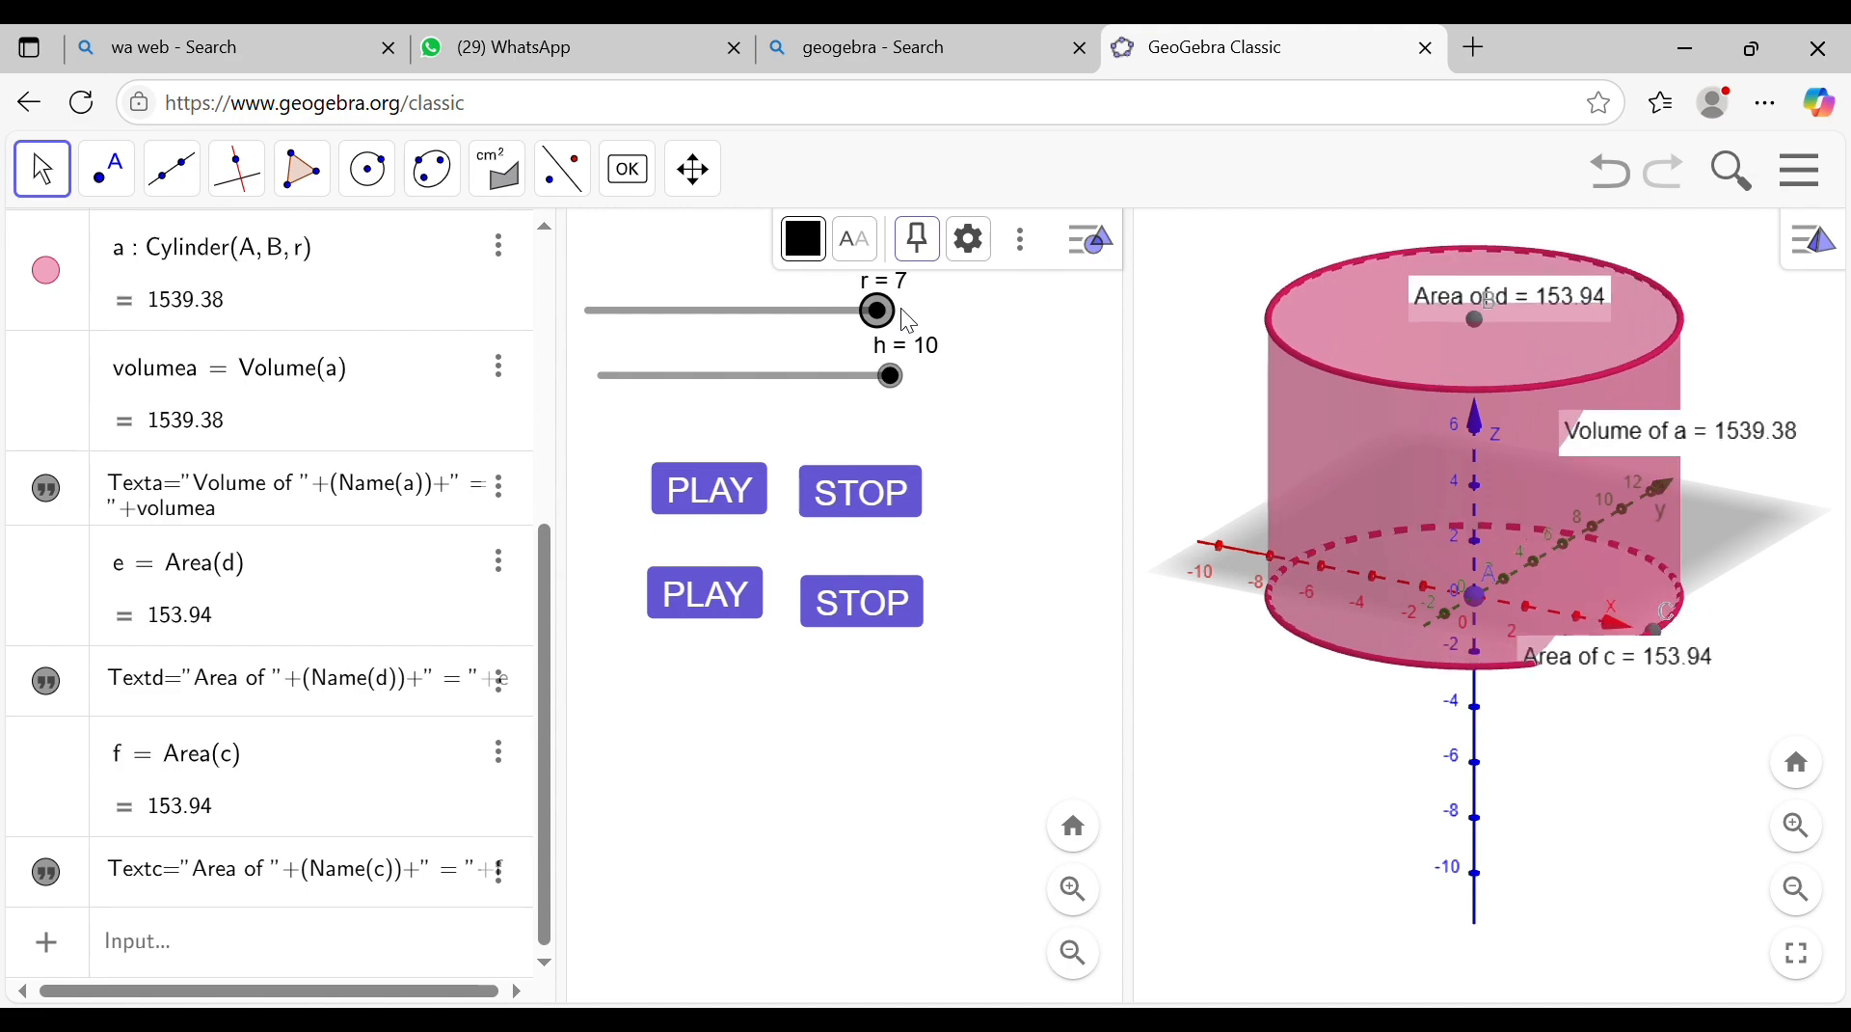